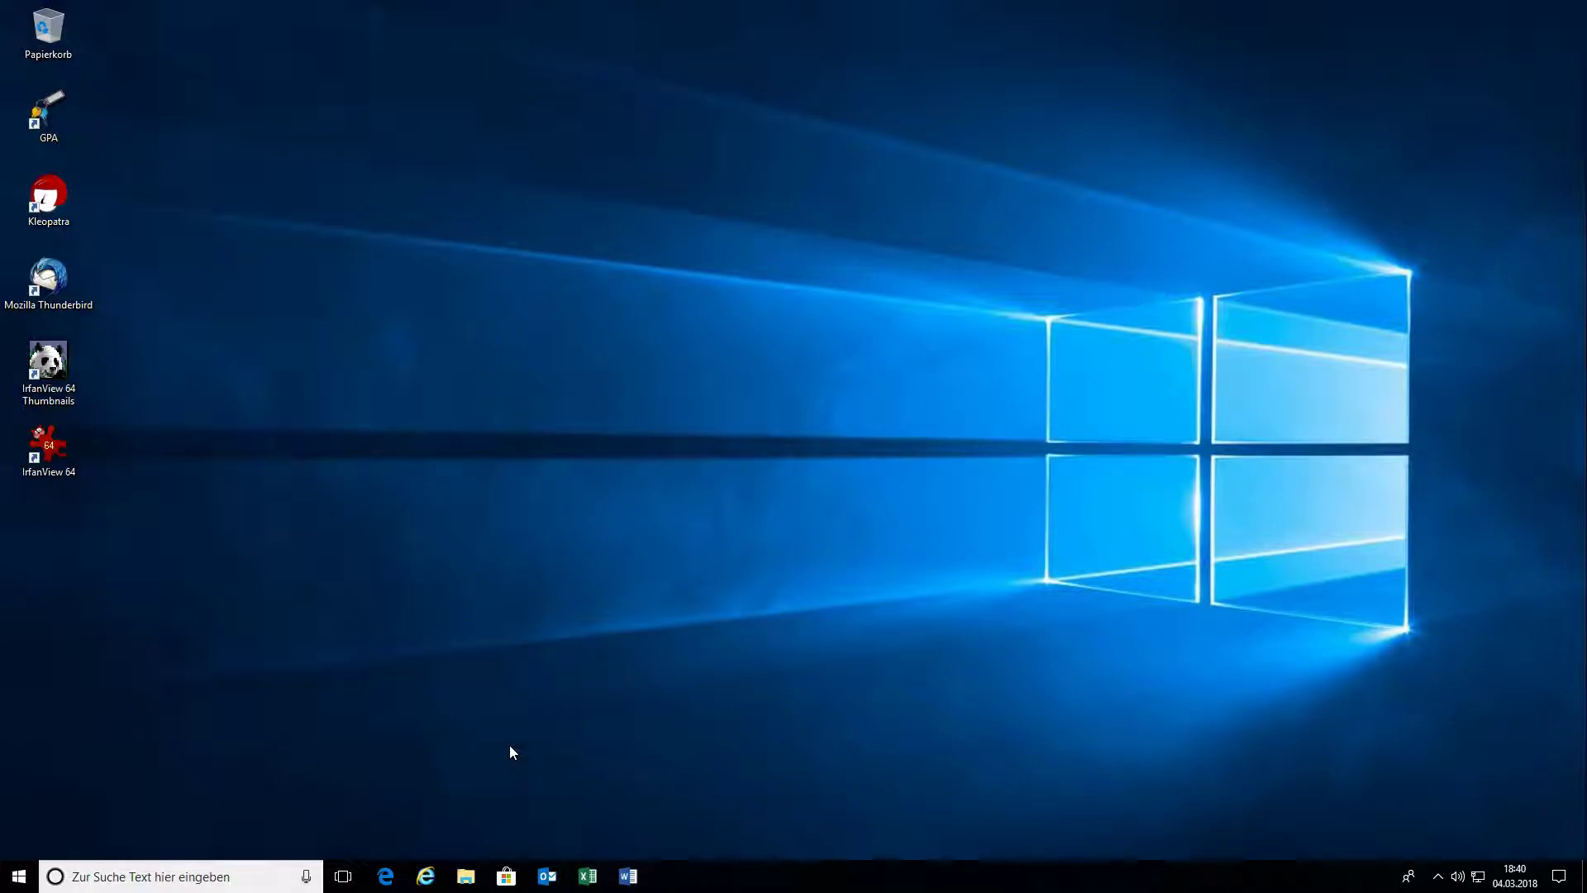
Step: Show the VM_Share (E:) drive in File Explorer, select the paint.net.4.0.21.install zip, and launch the browser
{"action": "left_click", "coordinate": [476, 869]}
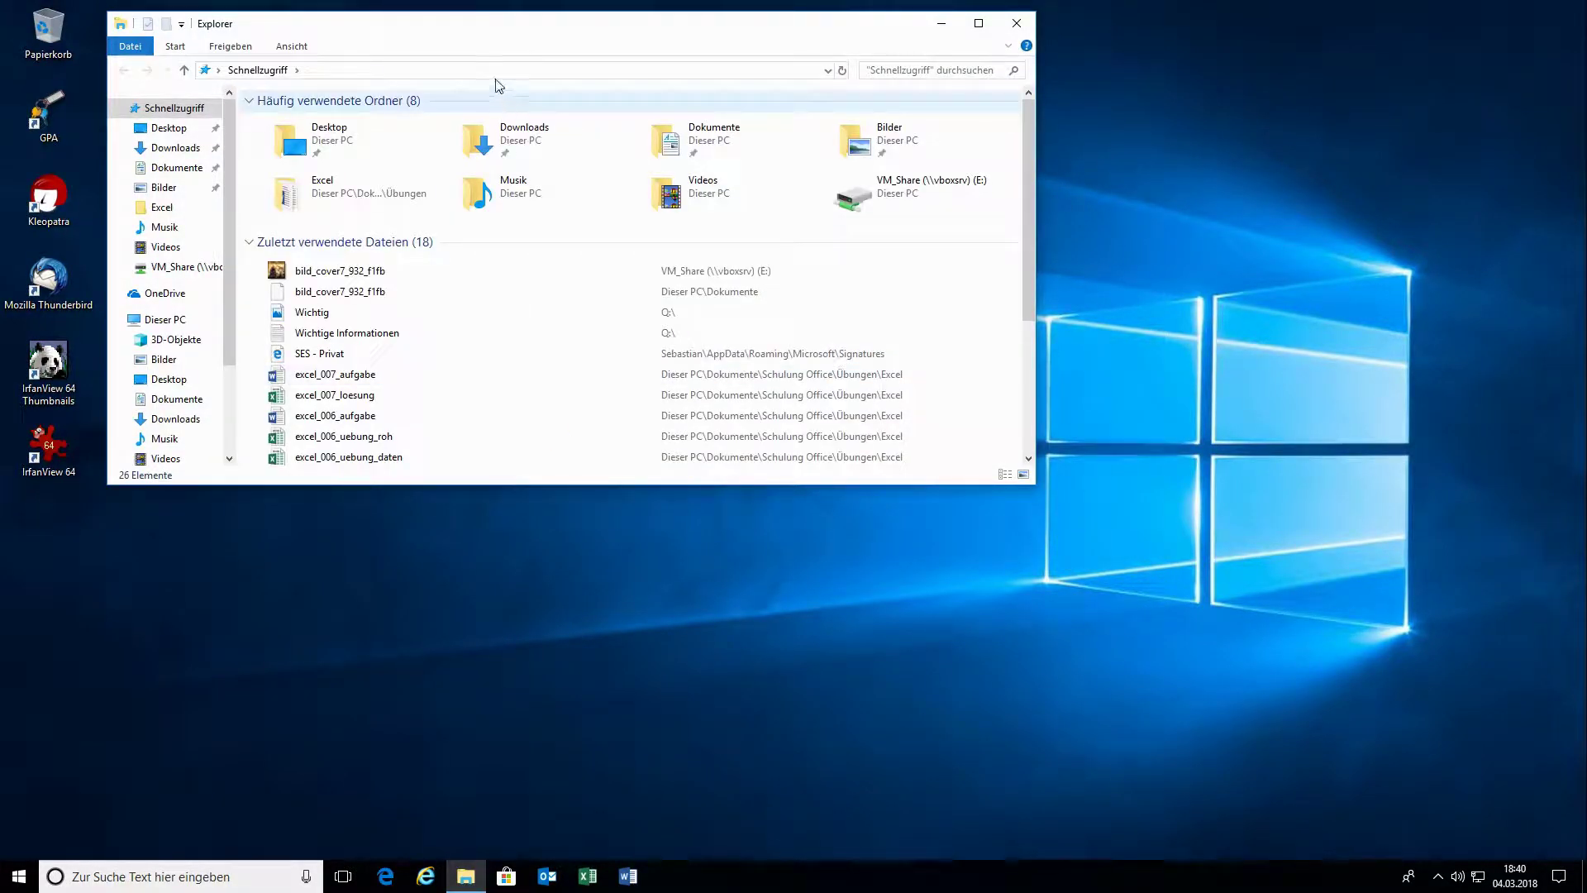
{"action": "left_click_drag", "start_coordinate": [497, 28], "coordinate": [661, 200]}
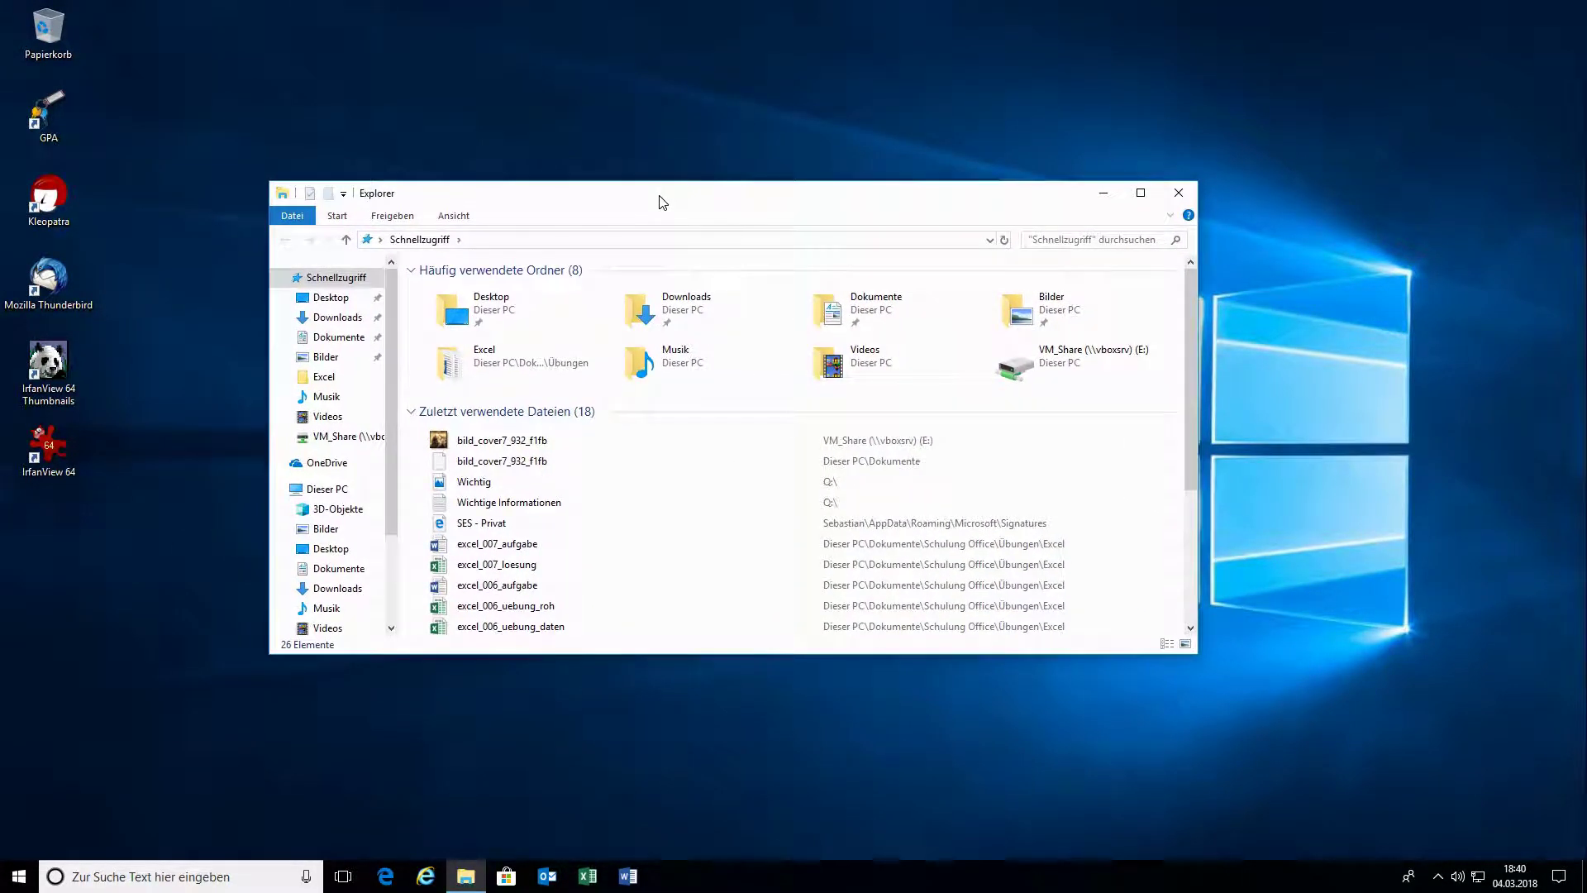
{"action": "scroll", "coordinate": [395, 385], "scroll_direction": "down", "scroll_amount": 1}
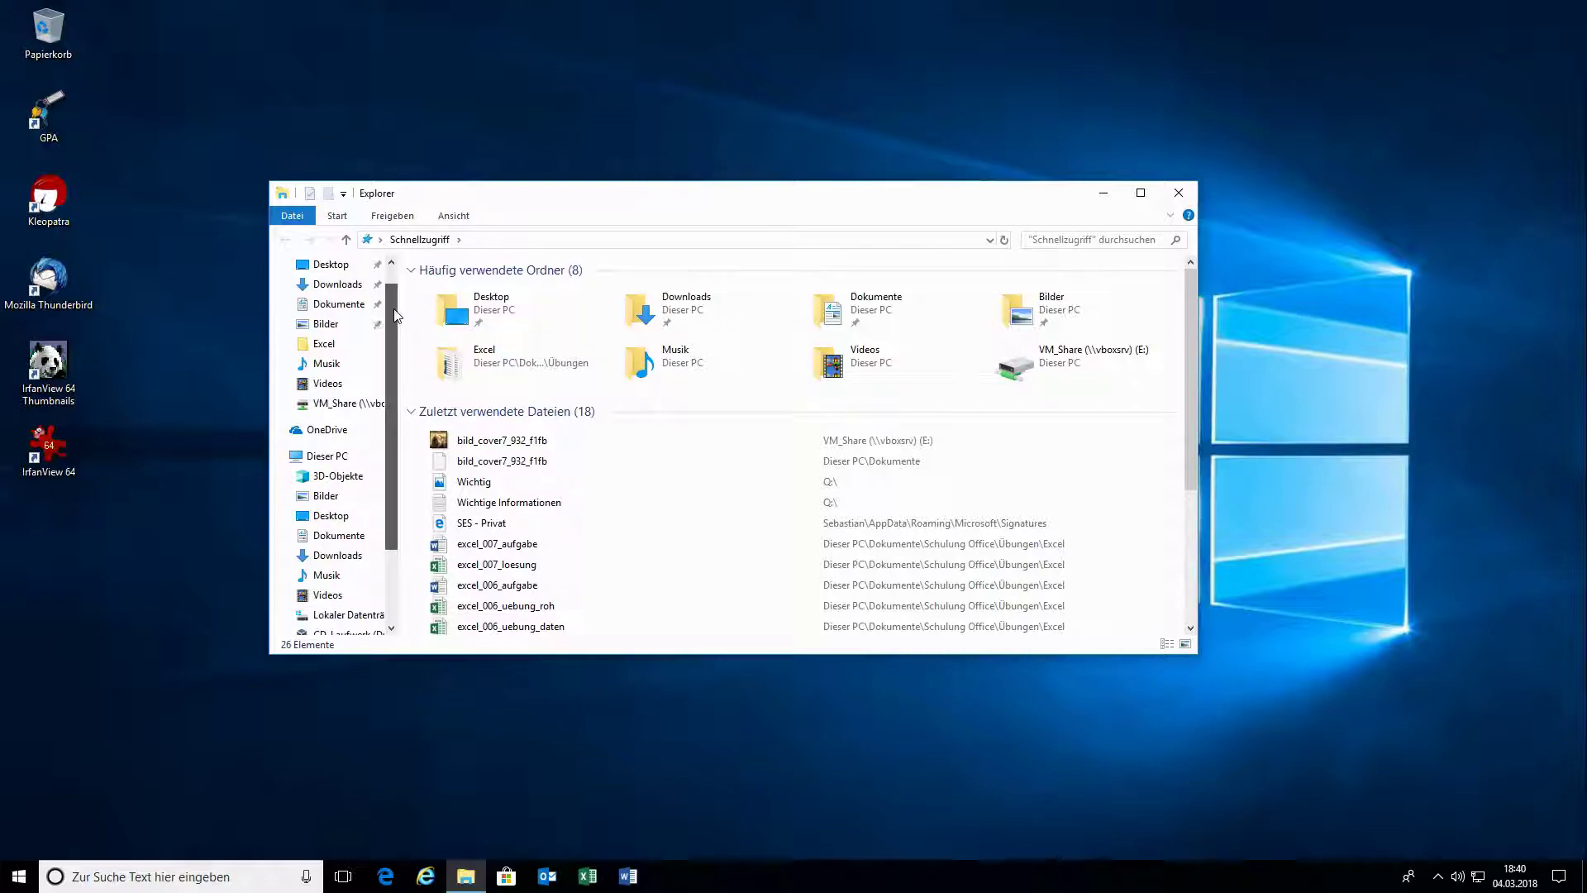
{"action": "scroll", "coordinate": [395, 385], "scroll_direction": "down", "scroll_amount": 1}
{"action": "scroll", "coordinate": [395, 385], "scroll_direction": "down", "scroll_amount": 1}
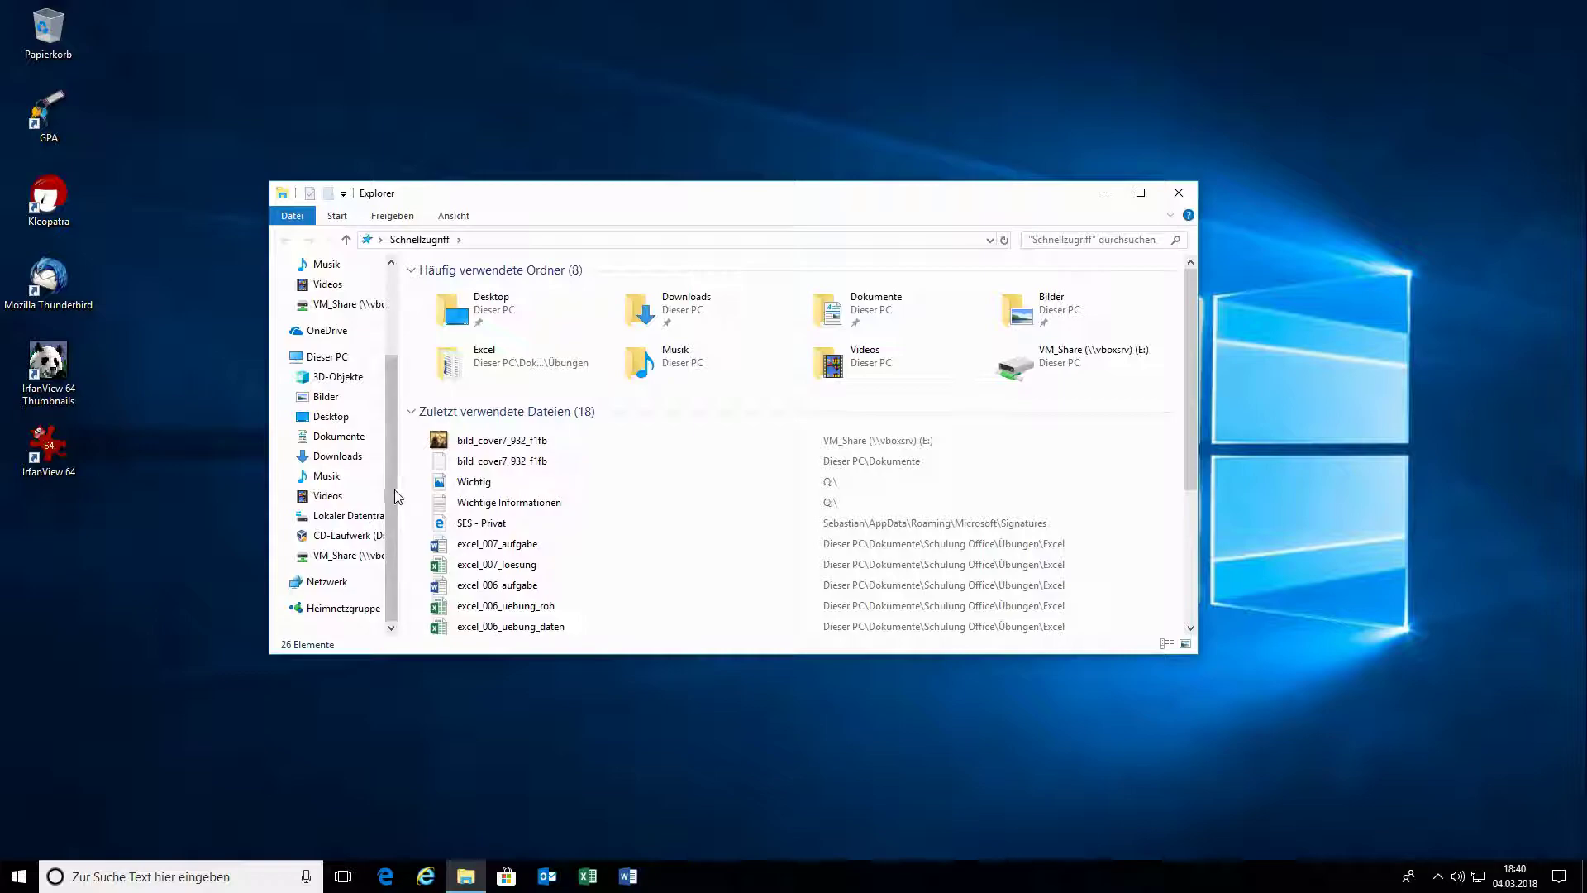
{"action": "left_click", "coordinate": [331, 555]}
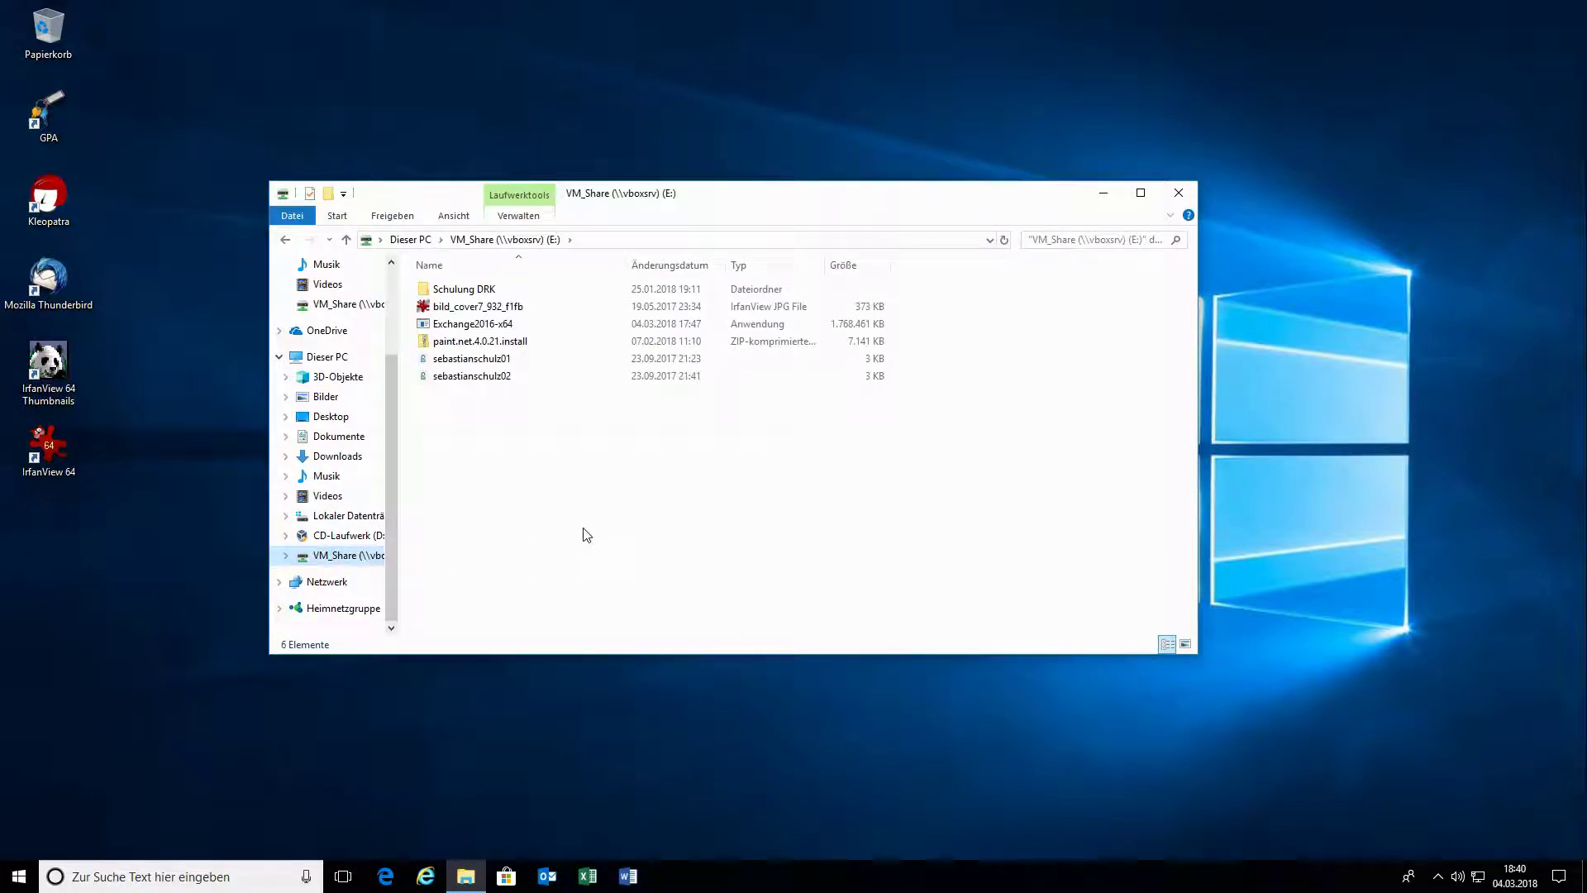
{"action": "left_click", "coordinate": [496, 341]}
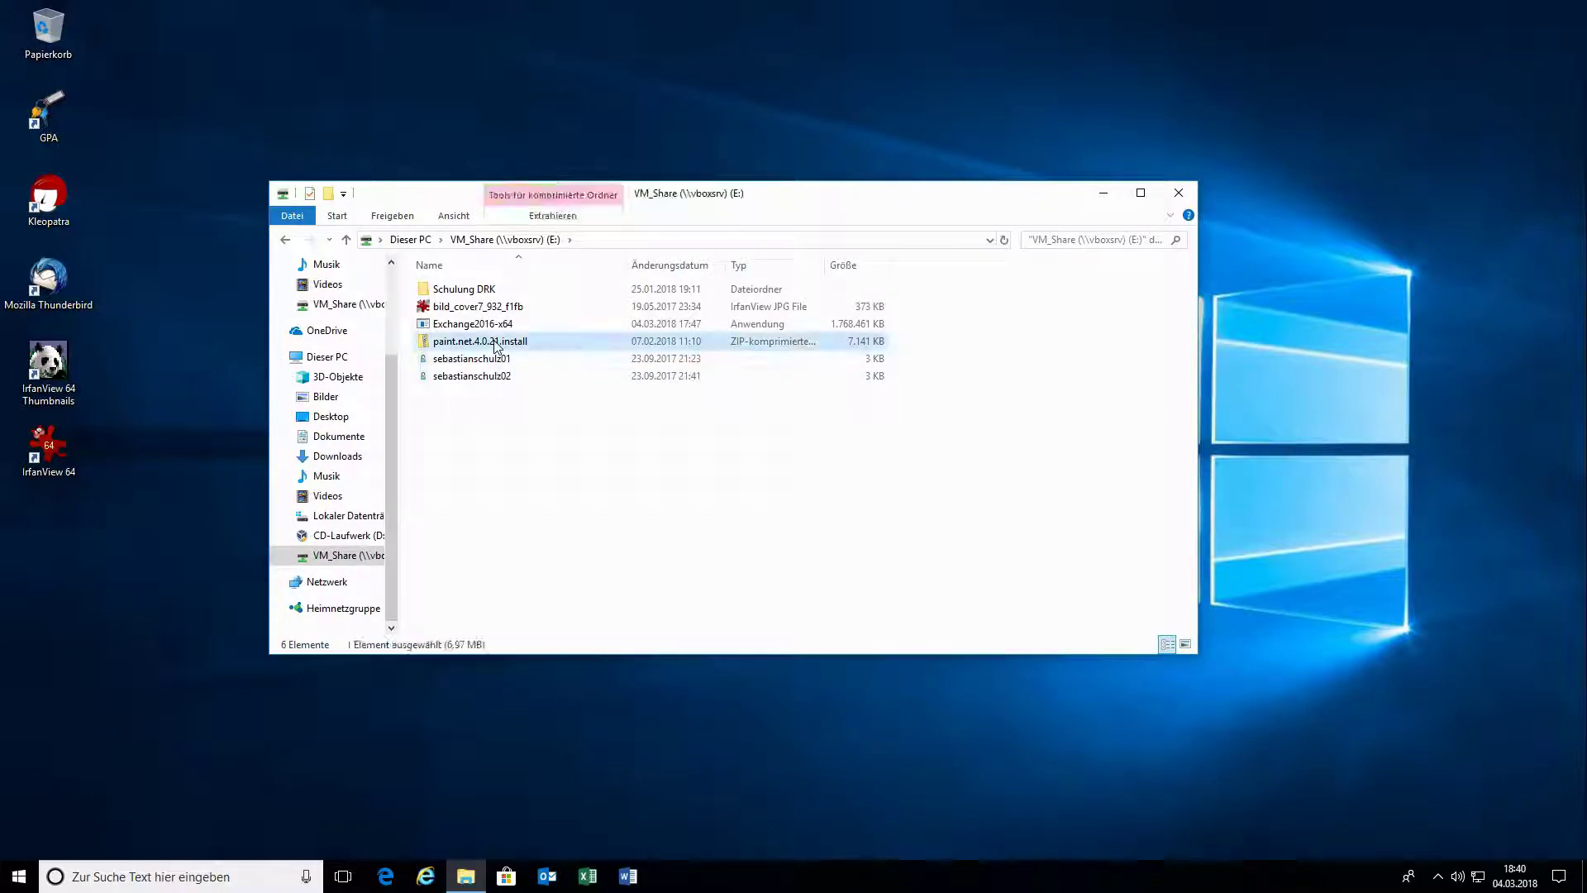
{"action": "left_click", "coordinate": [426, 876]}
{"action": "type", "text": "paint ne"}
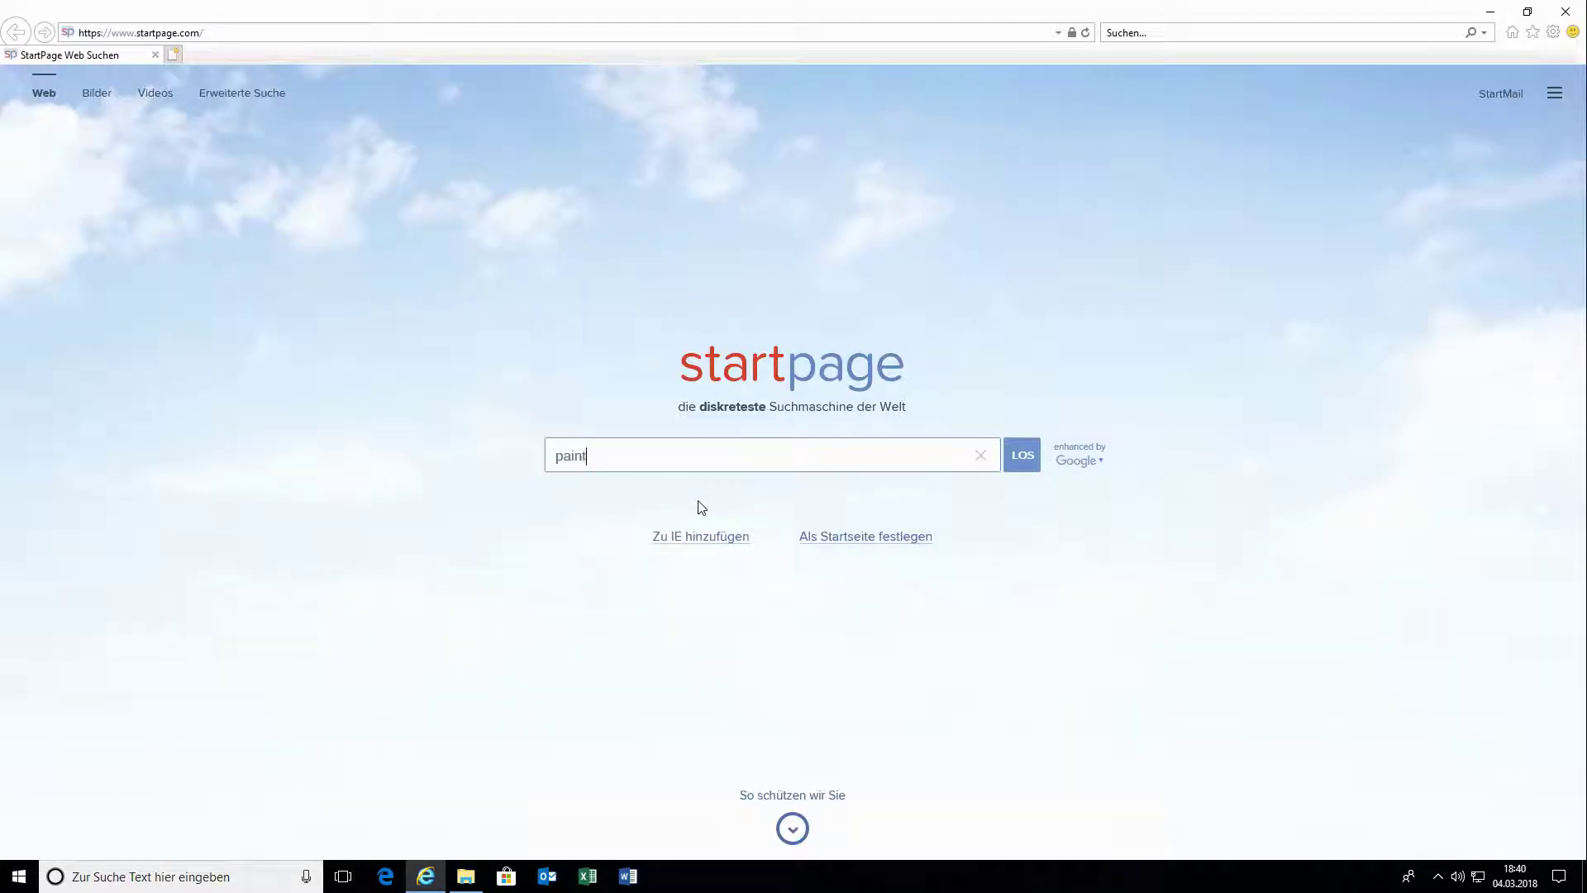
Step: Search Startpage for 'paint net' and open the getpaint.net result in a new tab
{"action": "type", "text": "t"}
{"action": "key", "text": "Return"}
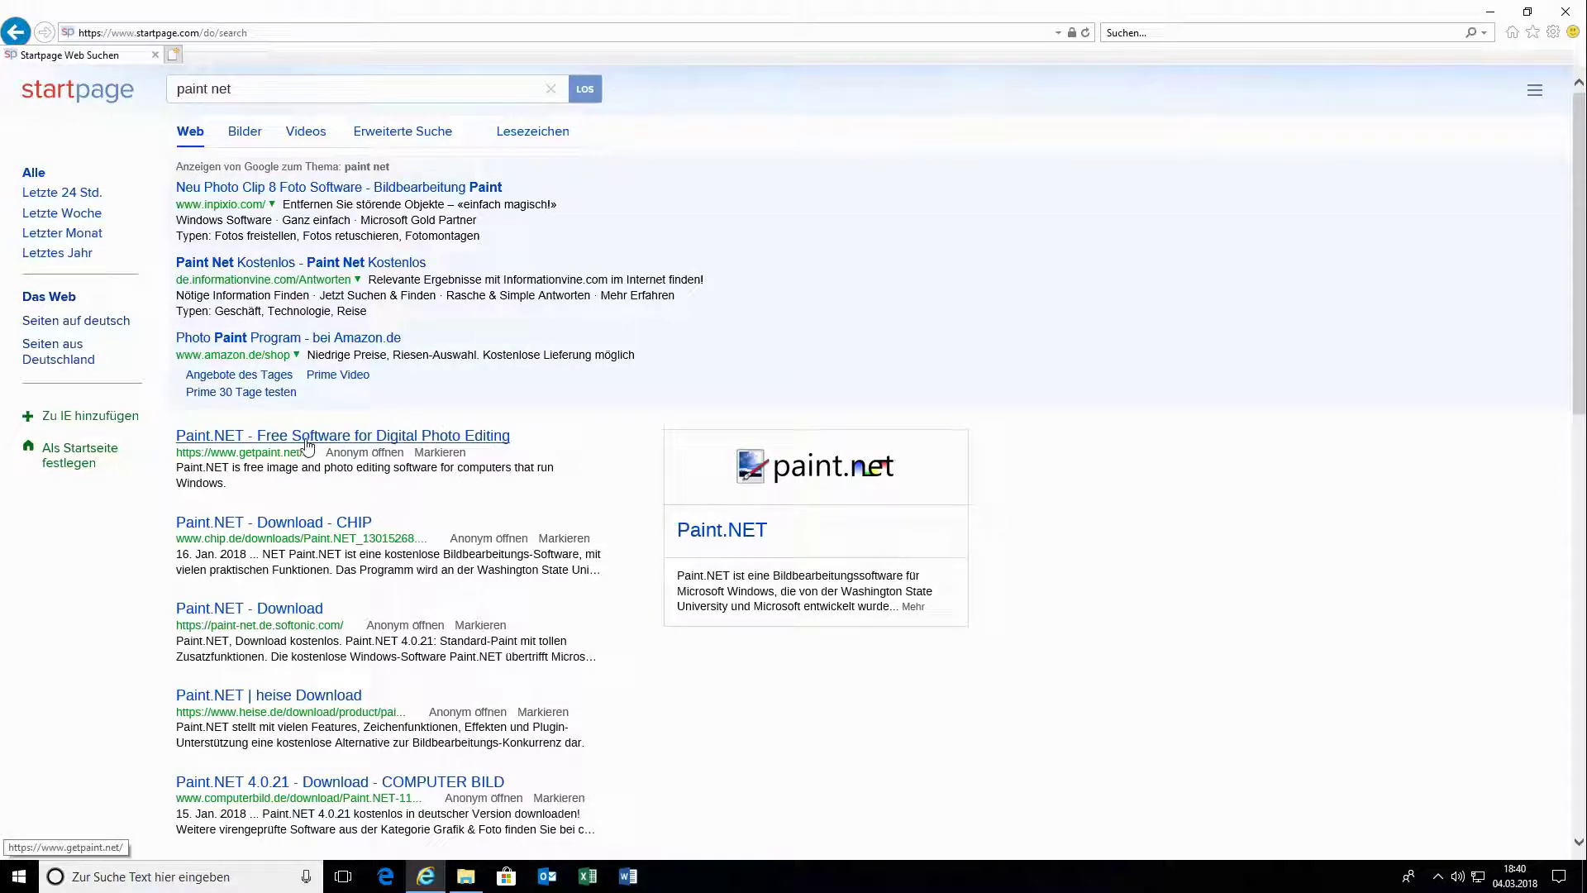
{"action": "right_click", "coordinate": [273, 444]}
{"action": "left_click", "coordinate": [314, 464]}
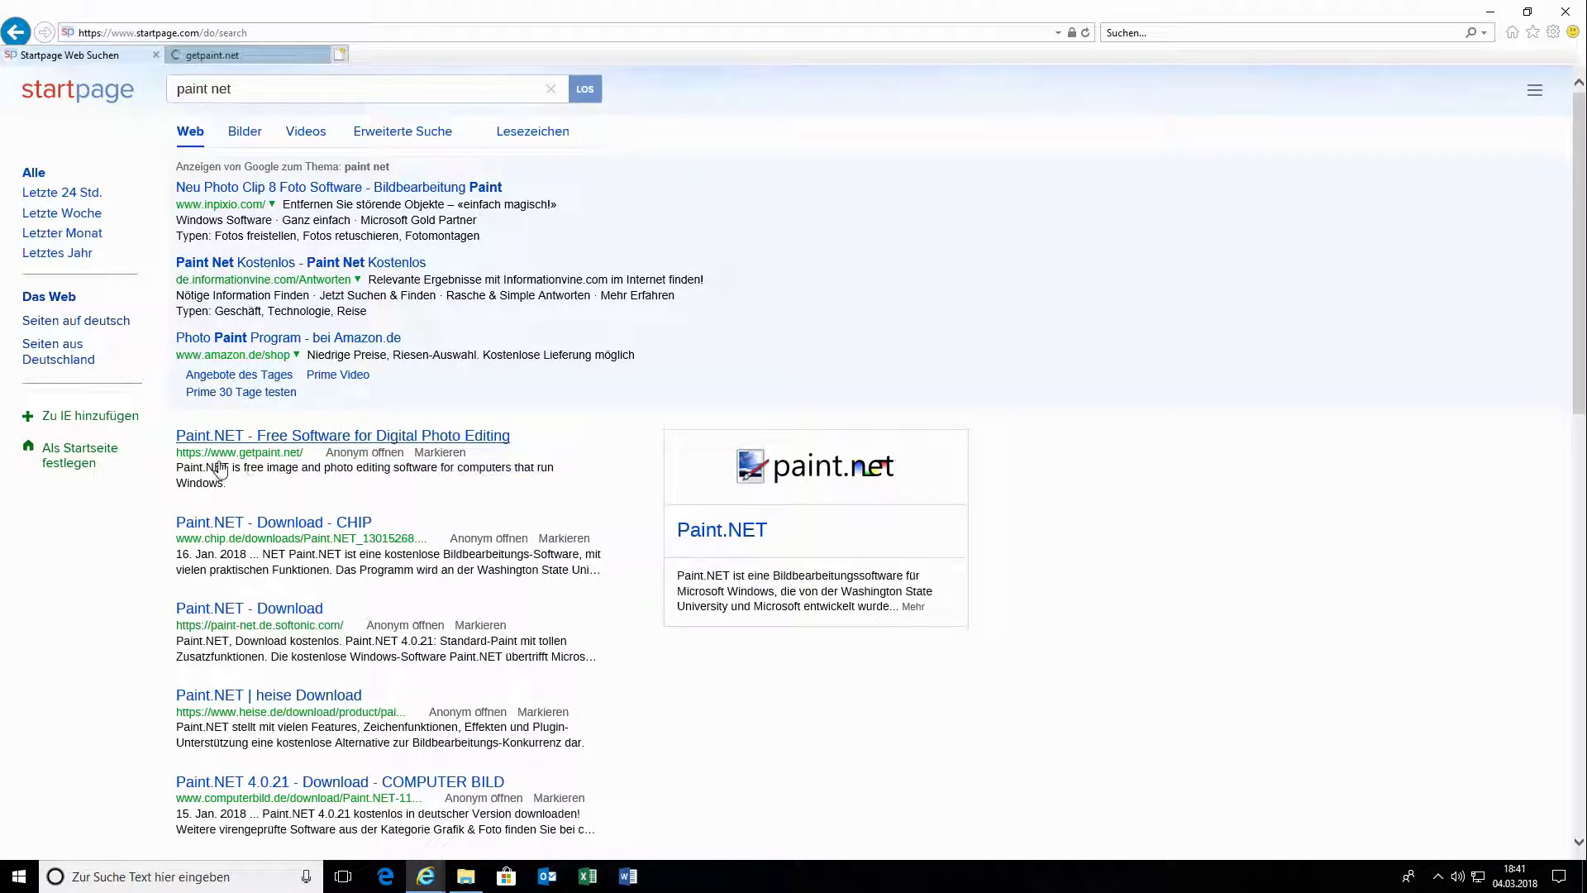
{"action": "left_click", "coordinate": [238, 53]}
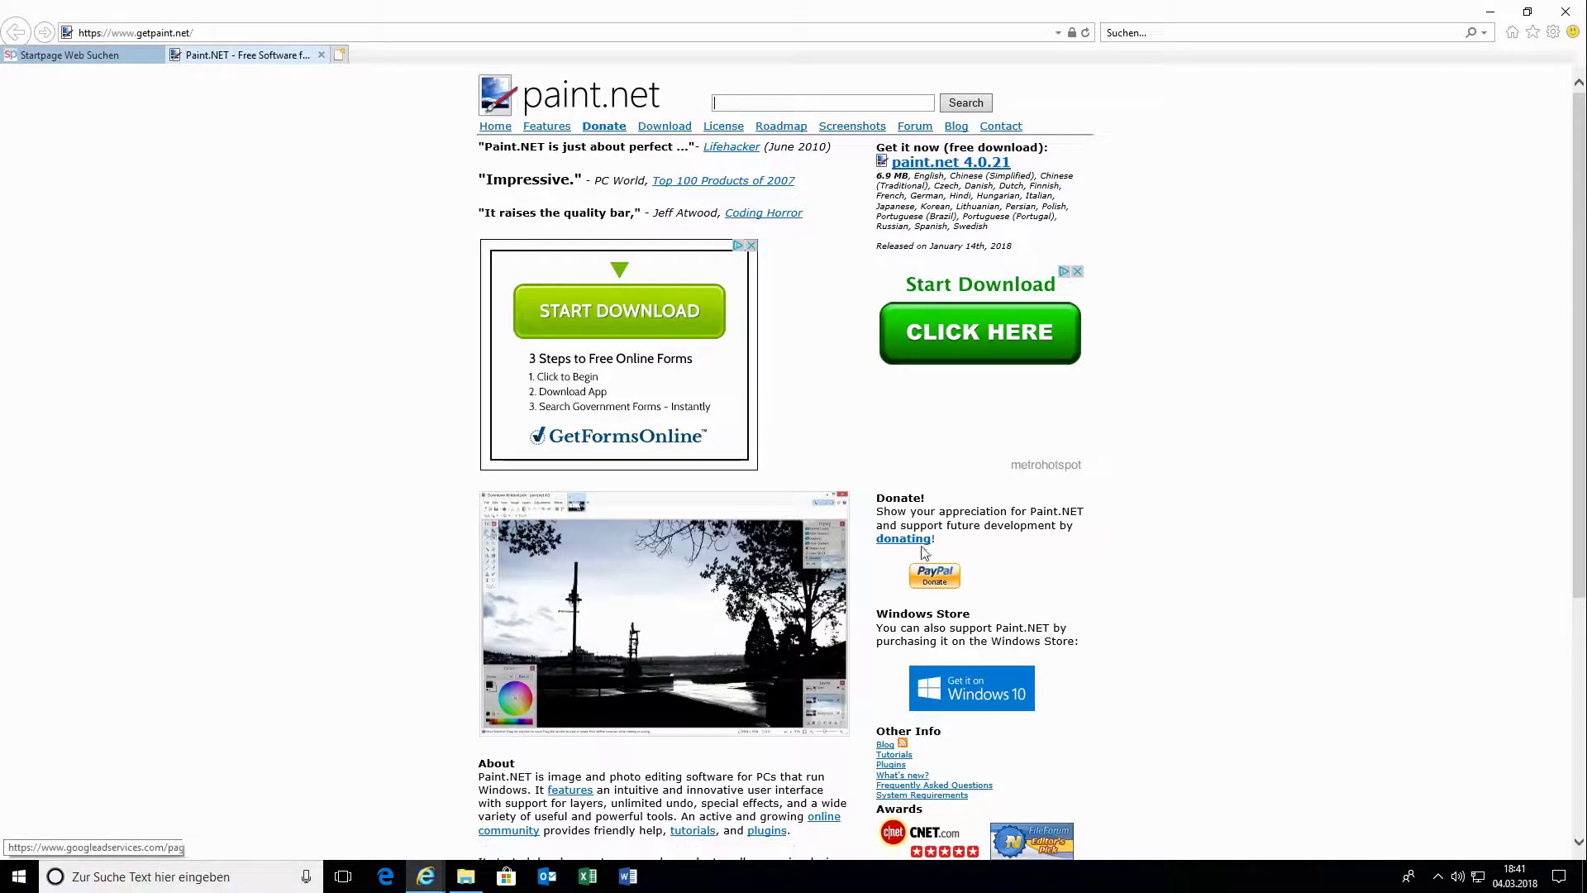
Step: Scroll through the getpaint.net home page, then close the browser window
{"action": "scroll", "coordinate": [1282, 548], "scroll_direction": "down", "scroll_amount": 3}
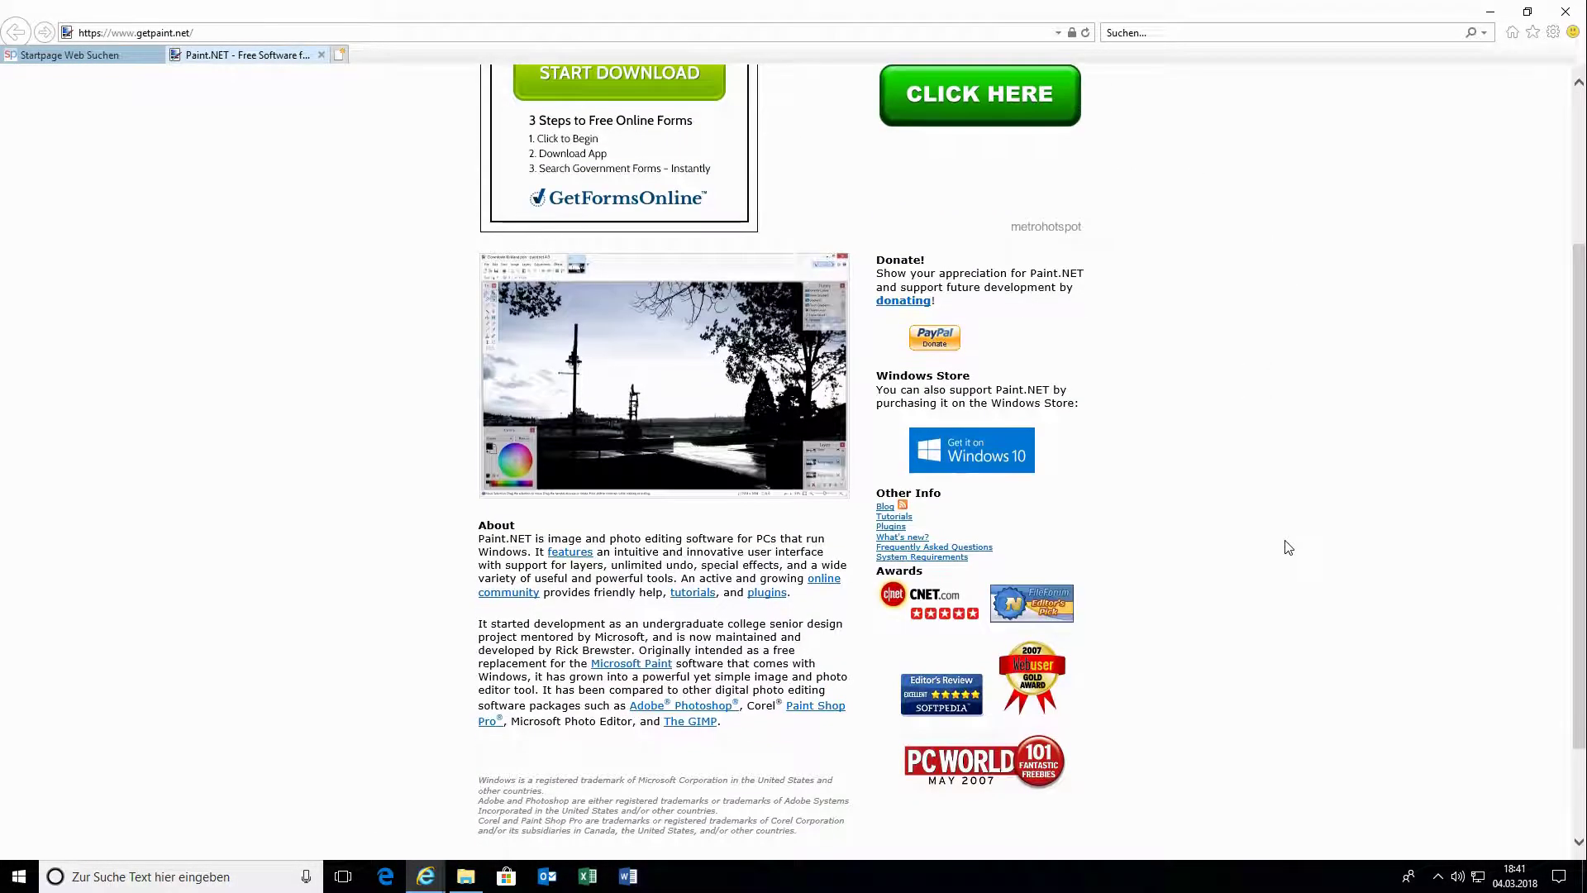
{"action": "scroll", "coordinate": [1285, 531], "scroll_direction": "down", "scroll_amount": 2}
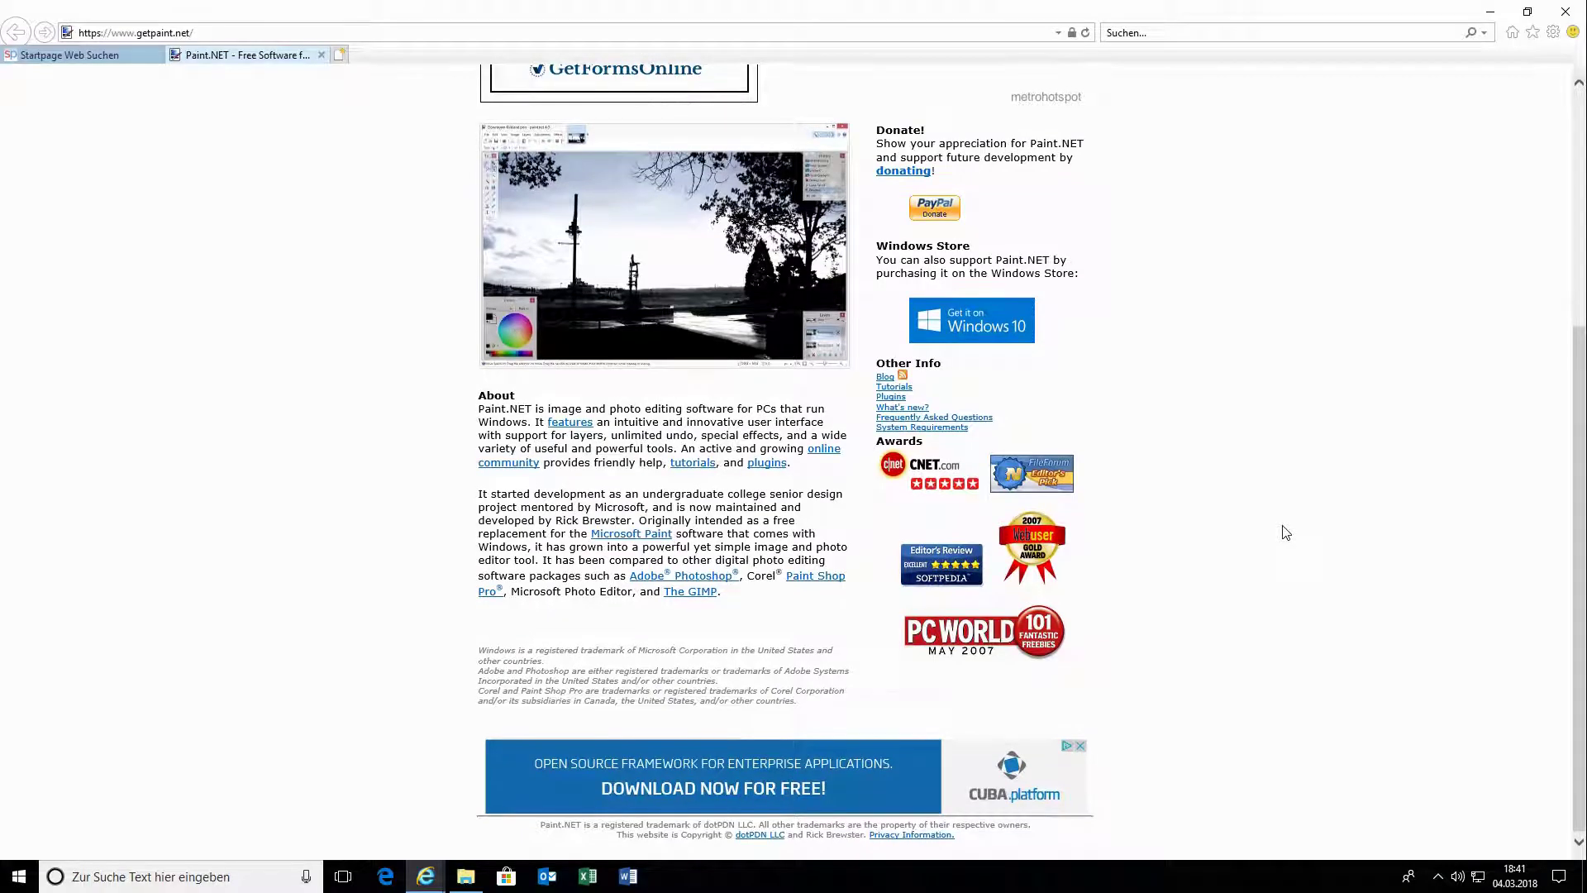
{"action": "scroll", "coordinate": [1284, 531], "scroll_direction": "up", "scroll_amount": 5}
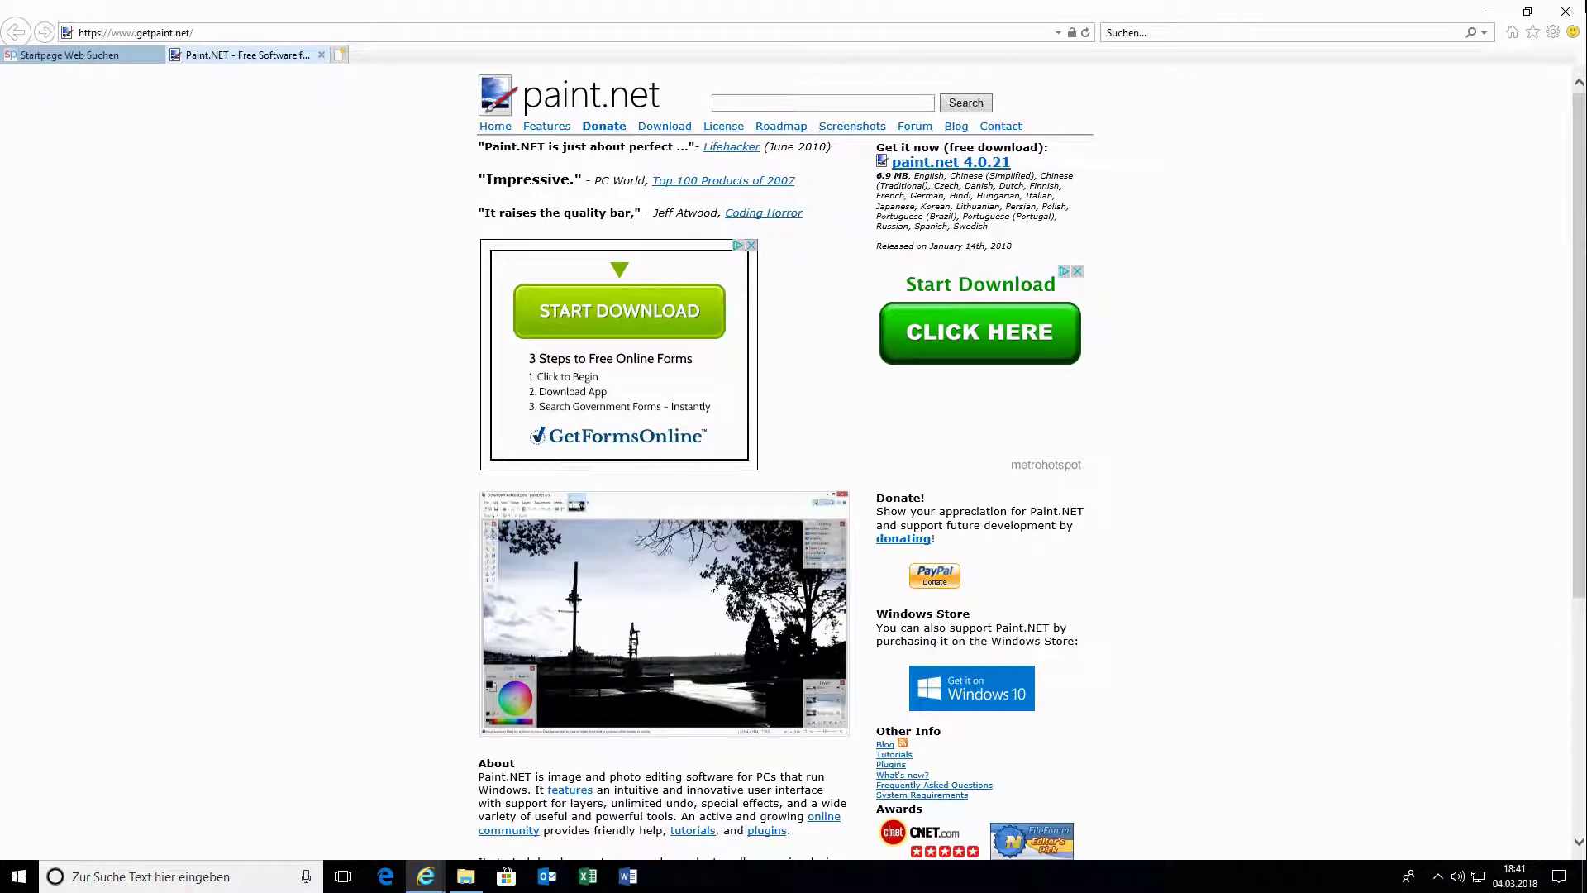
{"action": "left_click", "coordinate": [1572, 15]}
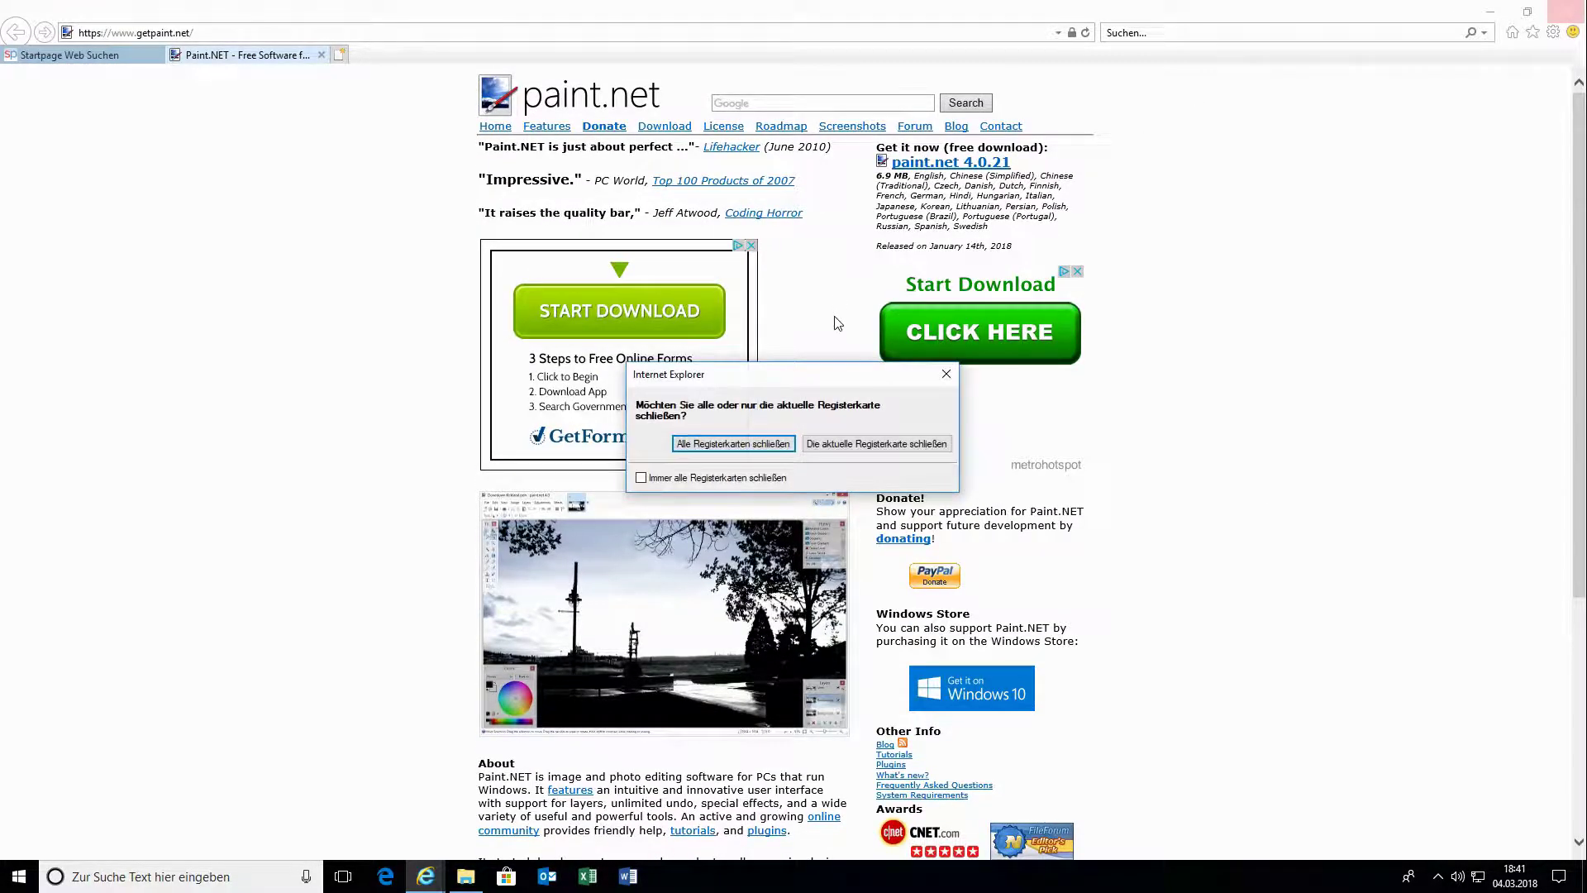
Step: Close all browser tabs, then extract the paint.net zip with 'Dateien nach Extrahierung anzeigen' unticked
{"action": "left_click", "coordinate": [731, 445]}
{"action": "left_click", "coordinate": [449, 446]}
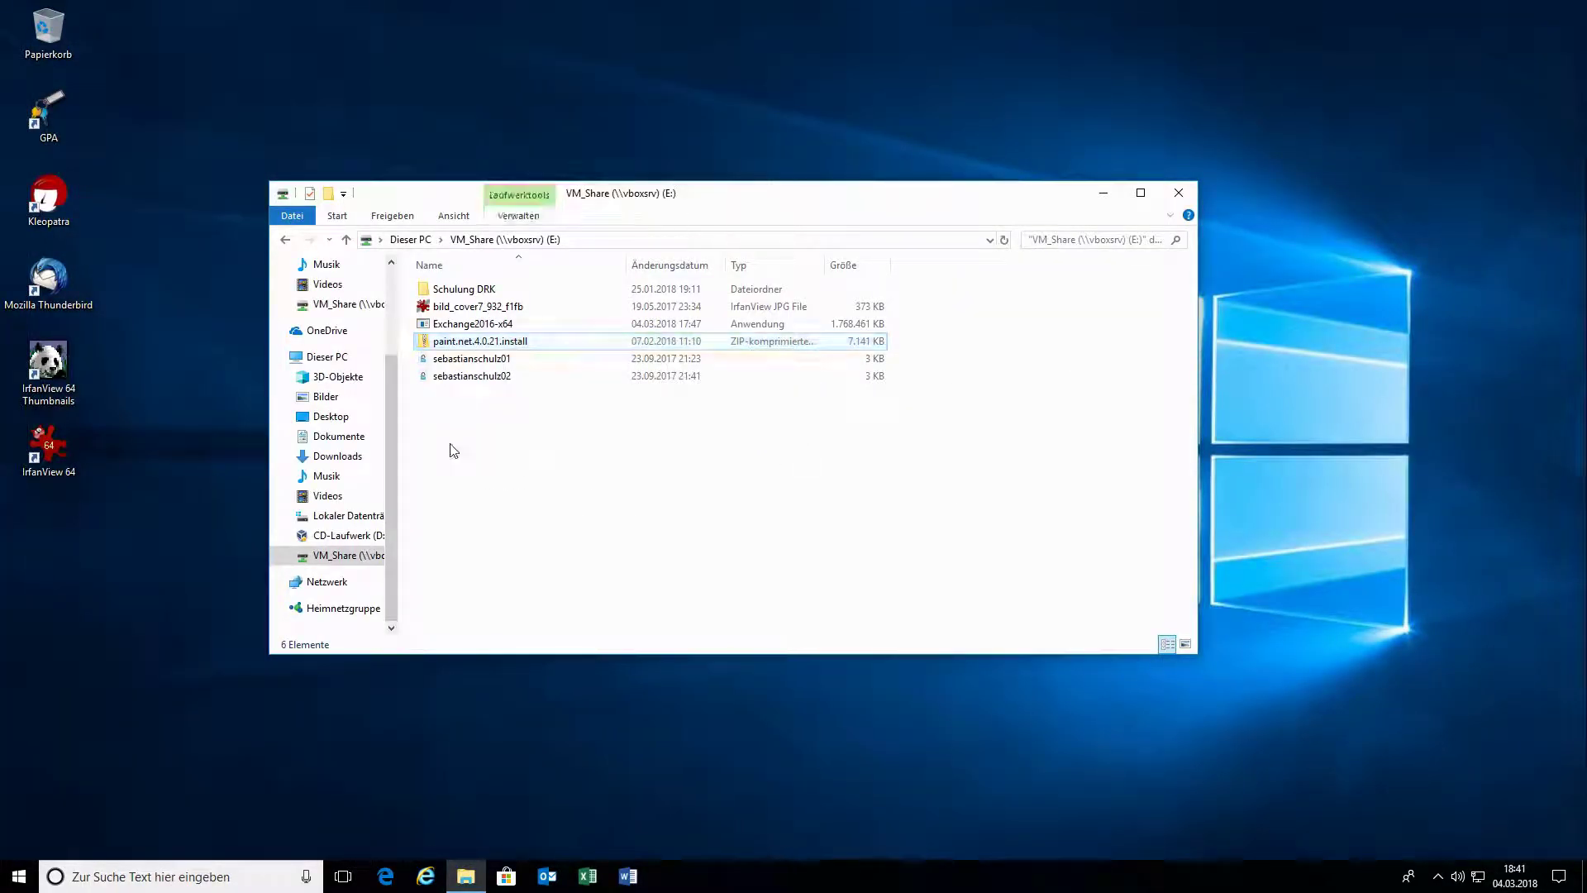
{"action": "right_click", "coordinate": [465, 346]}
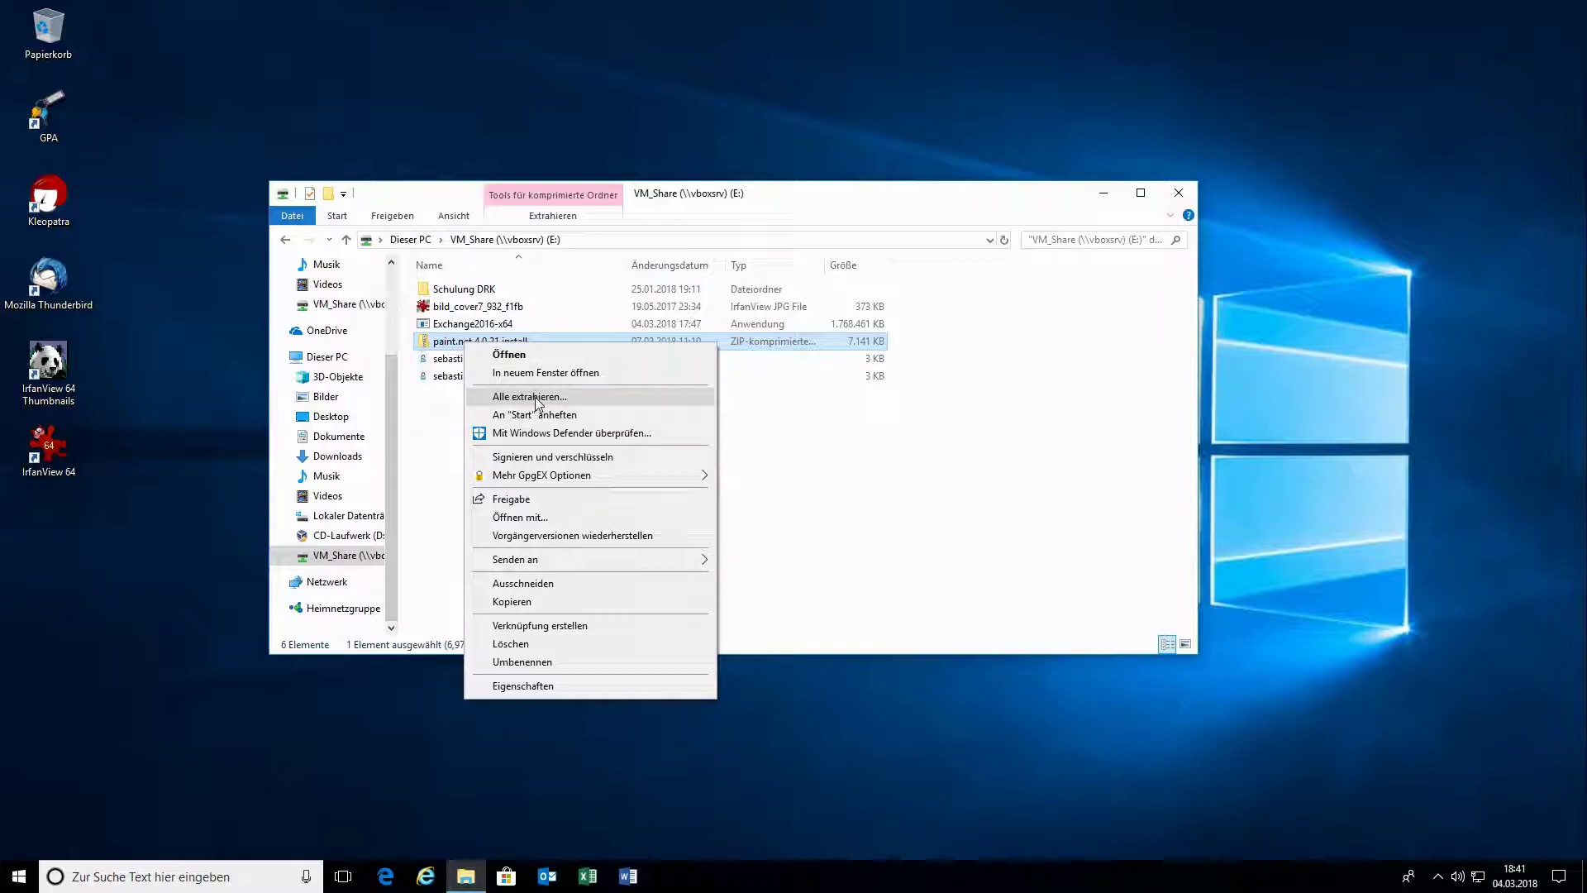
{"action": "left_click", "coordinate": [531, 397]}
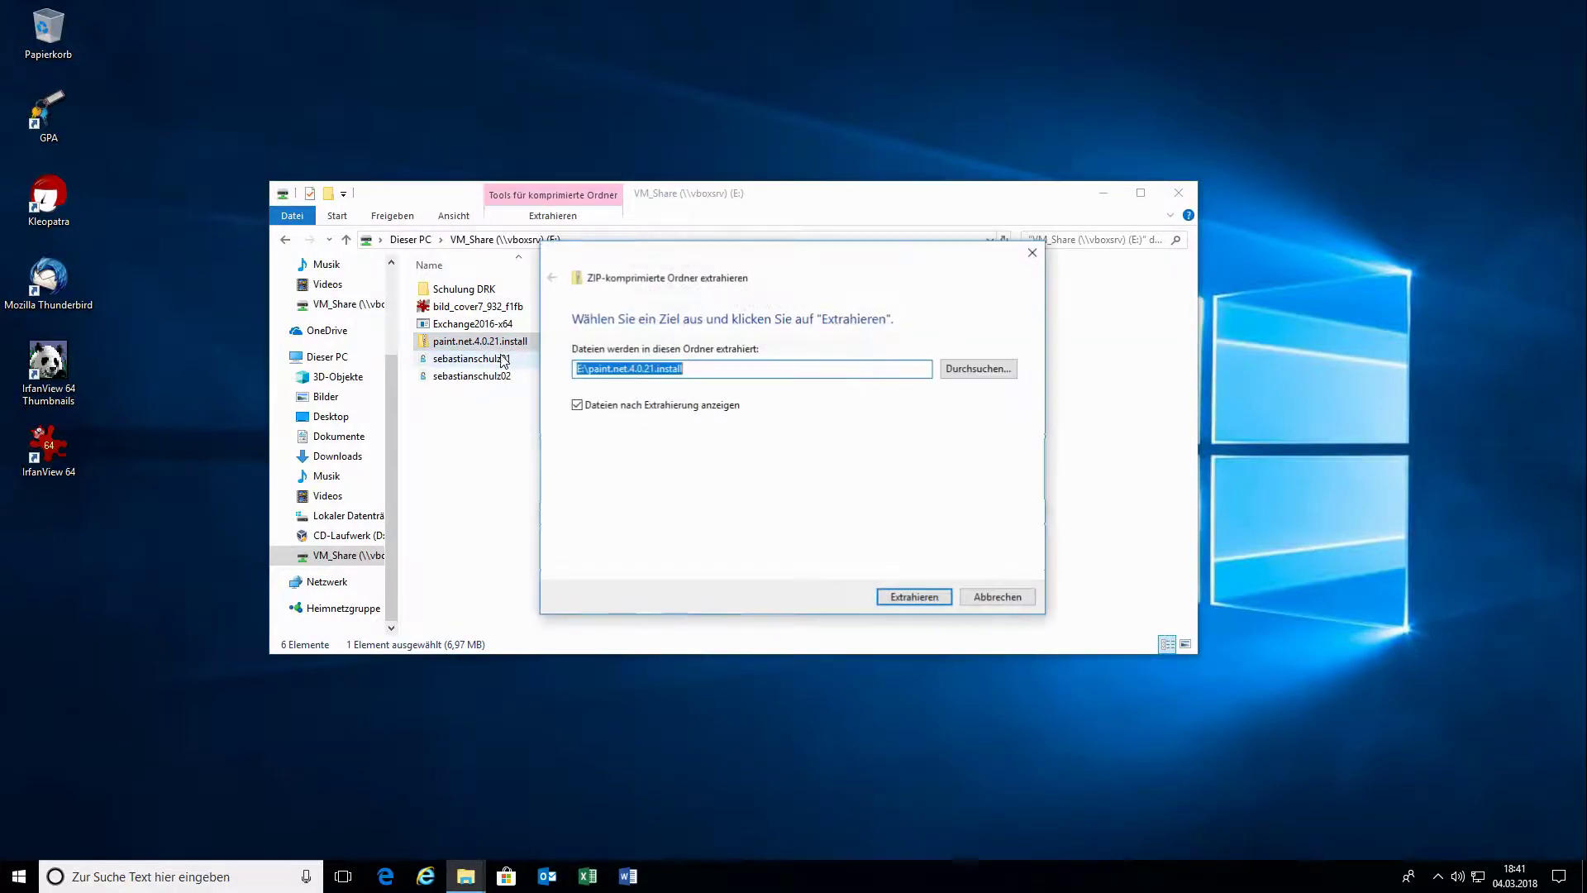
{"action": "left_click", "coordinate": [674, 408]}
{"action": "left_click", "coordinate": [923, 597]}
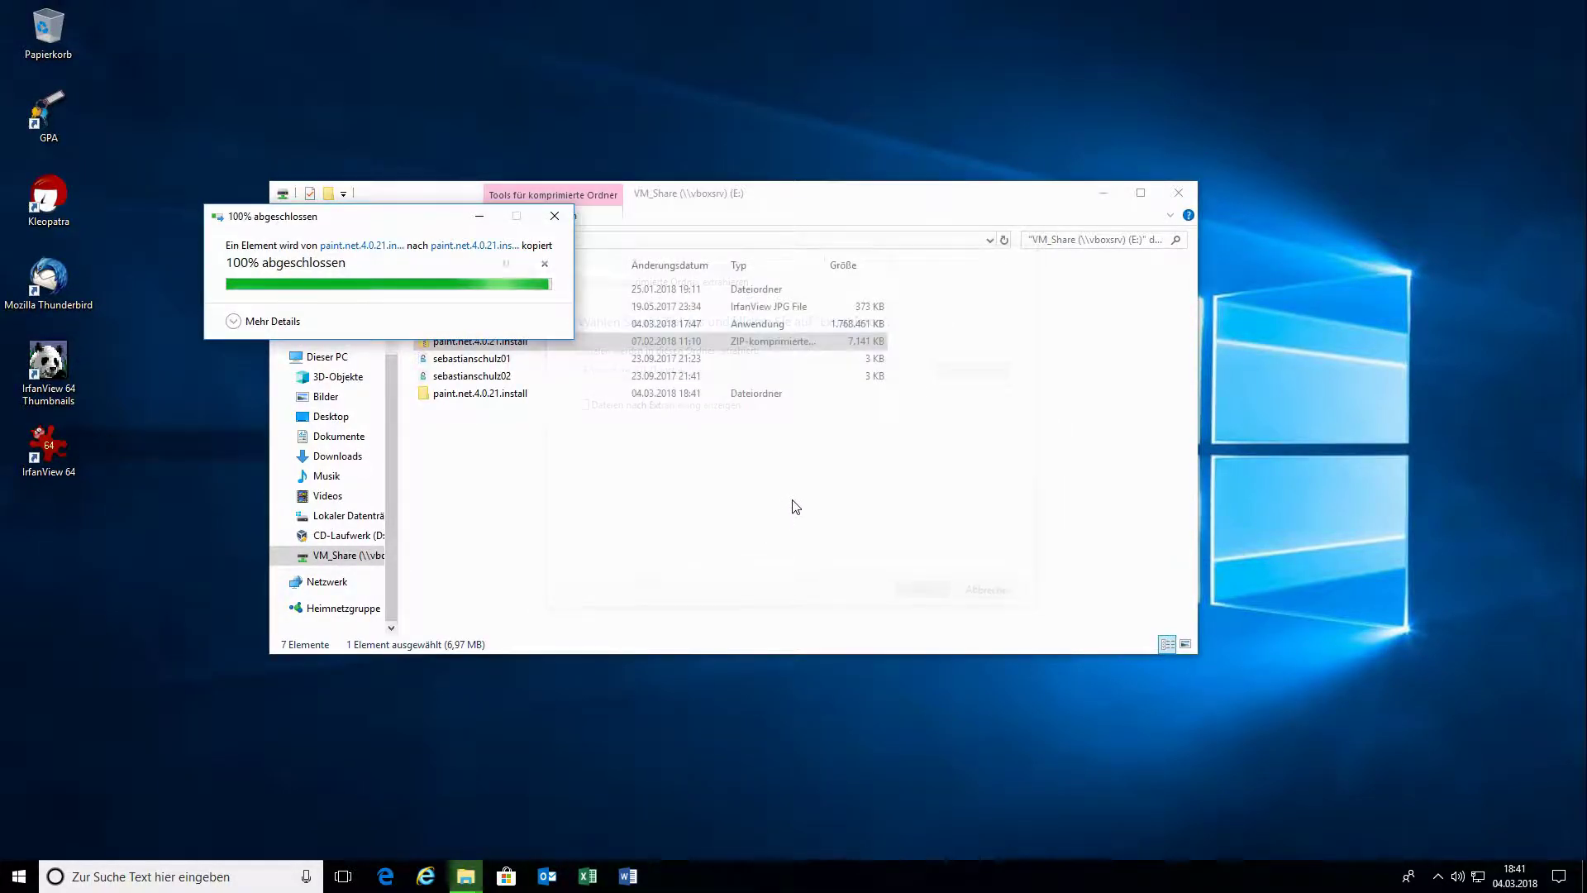
{"action": "left_click", "coordinate": [566, 518]}
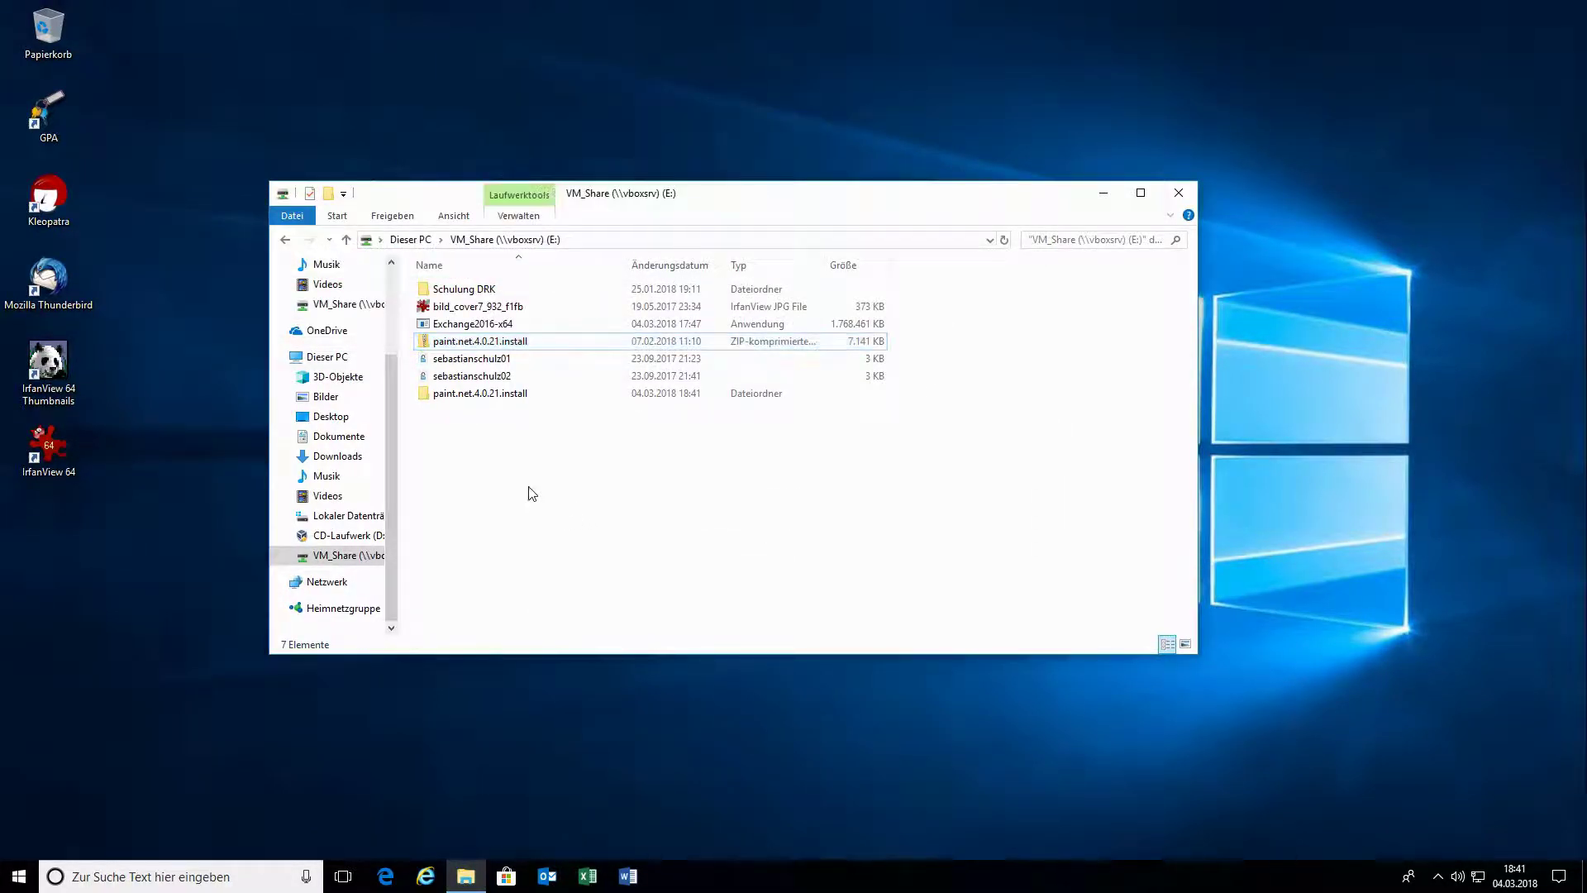
Step: Open the extracted folder and try running the installer, dismissing the missing-path error
{"action": "double_click", "coordinate": [465, 395]}
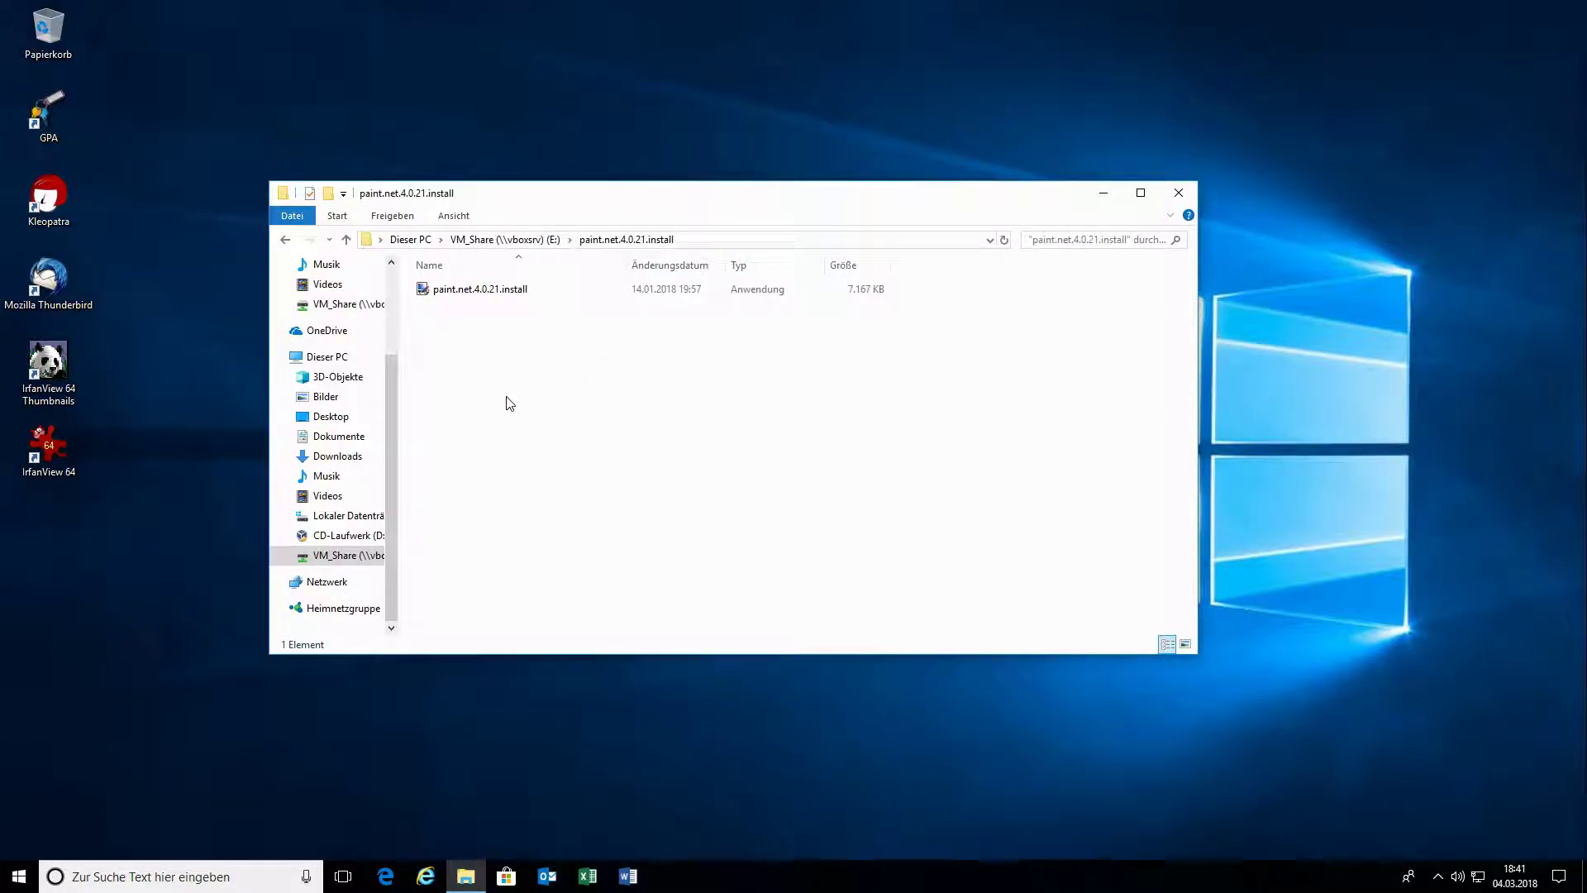
{"action": "double_click", "coordinate": [452, 295]}
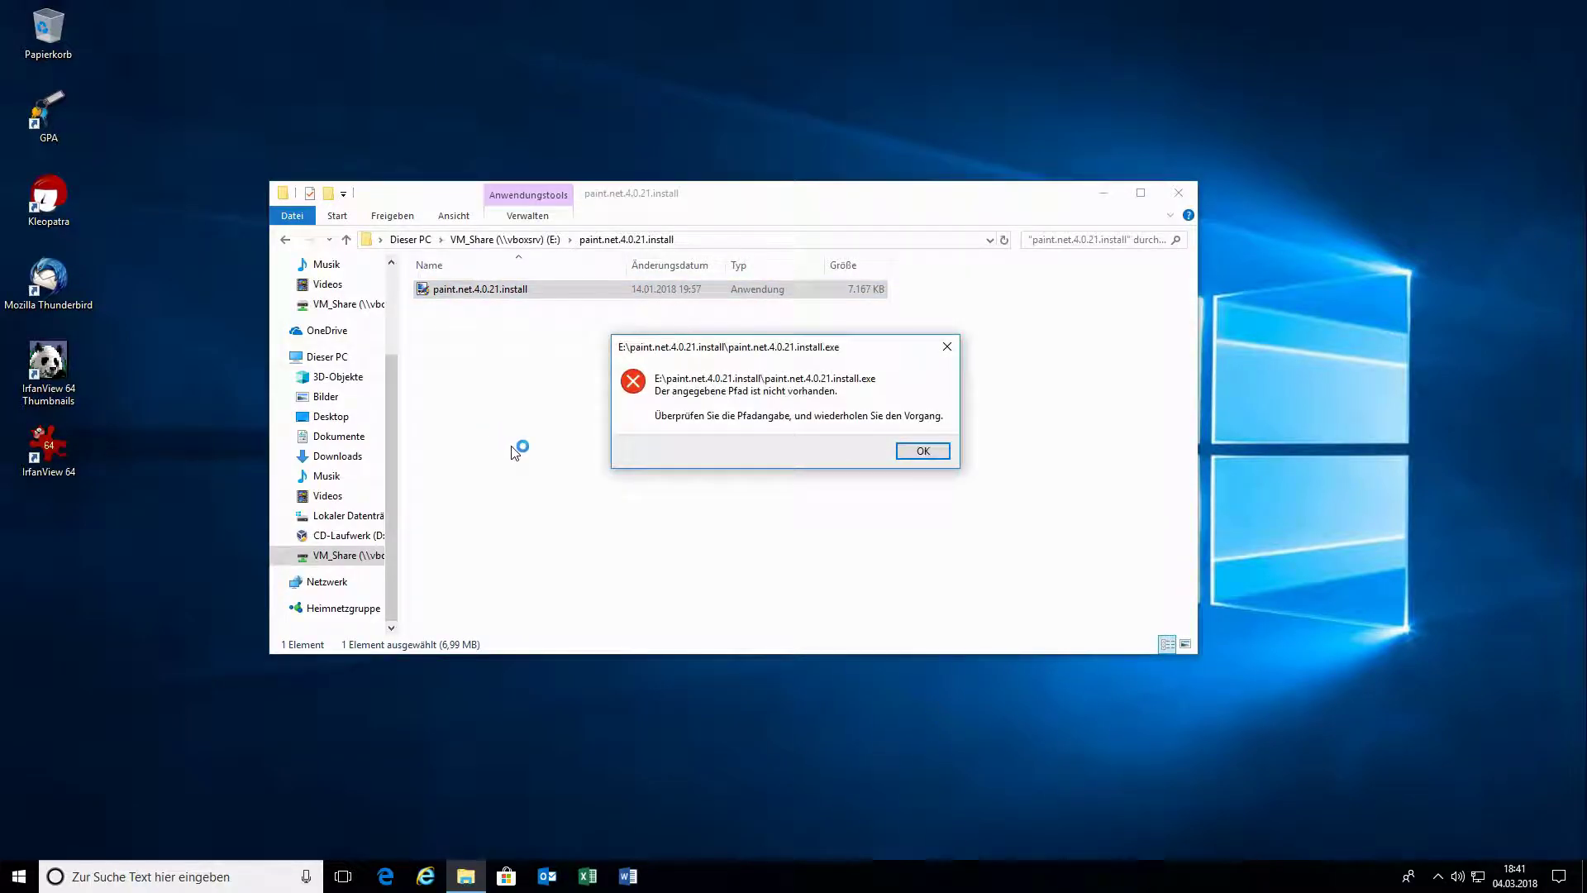
{"action": "left_click", "coordinate": [919, 452]}
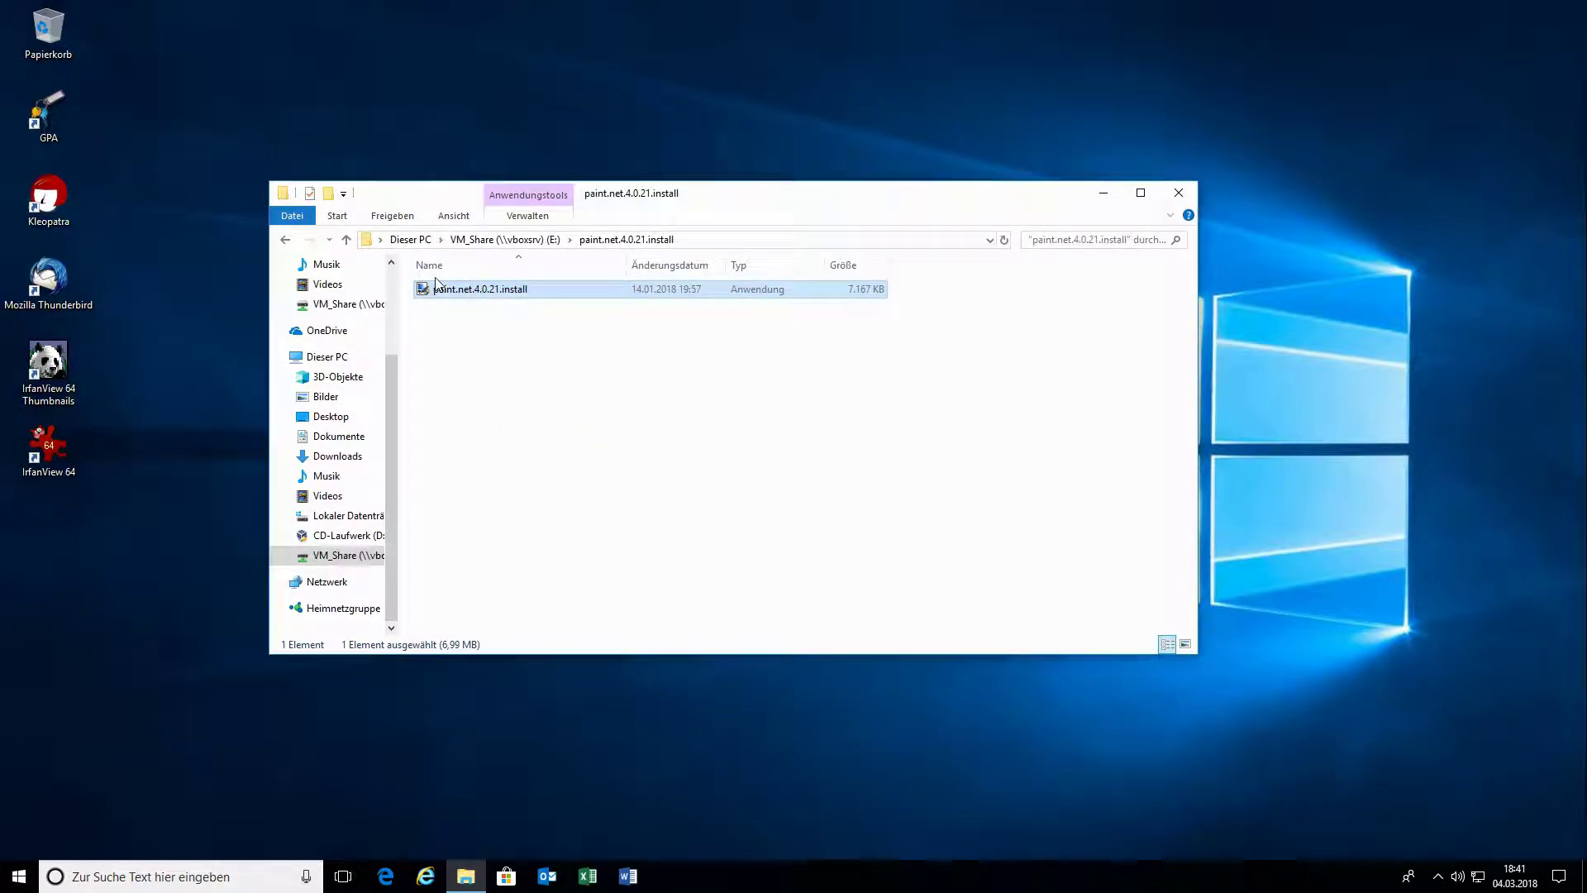
Step: Copy the paint.net.4.0.21.install file into Downloads and launch it from there
{"action": "right_click", "coordinate": [444, 291]}
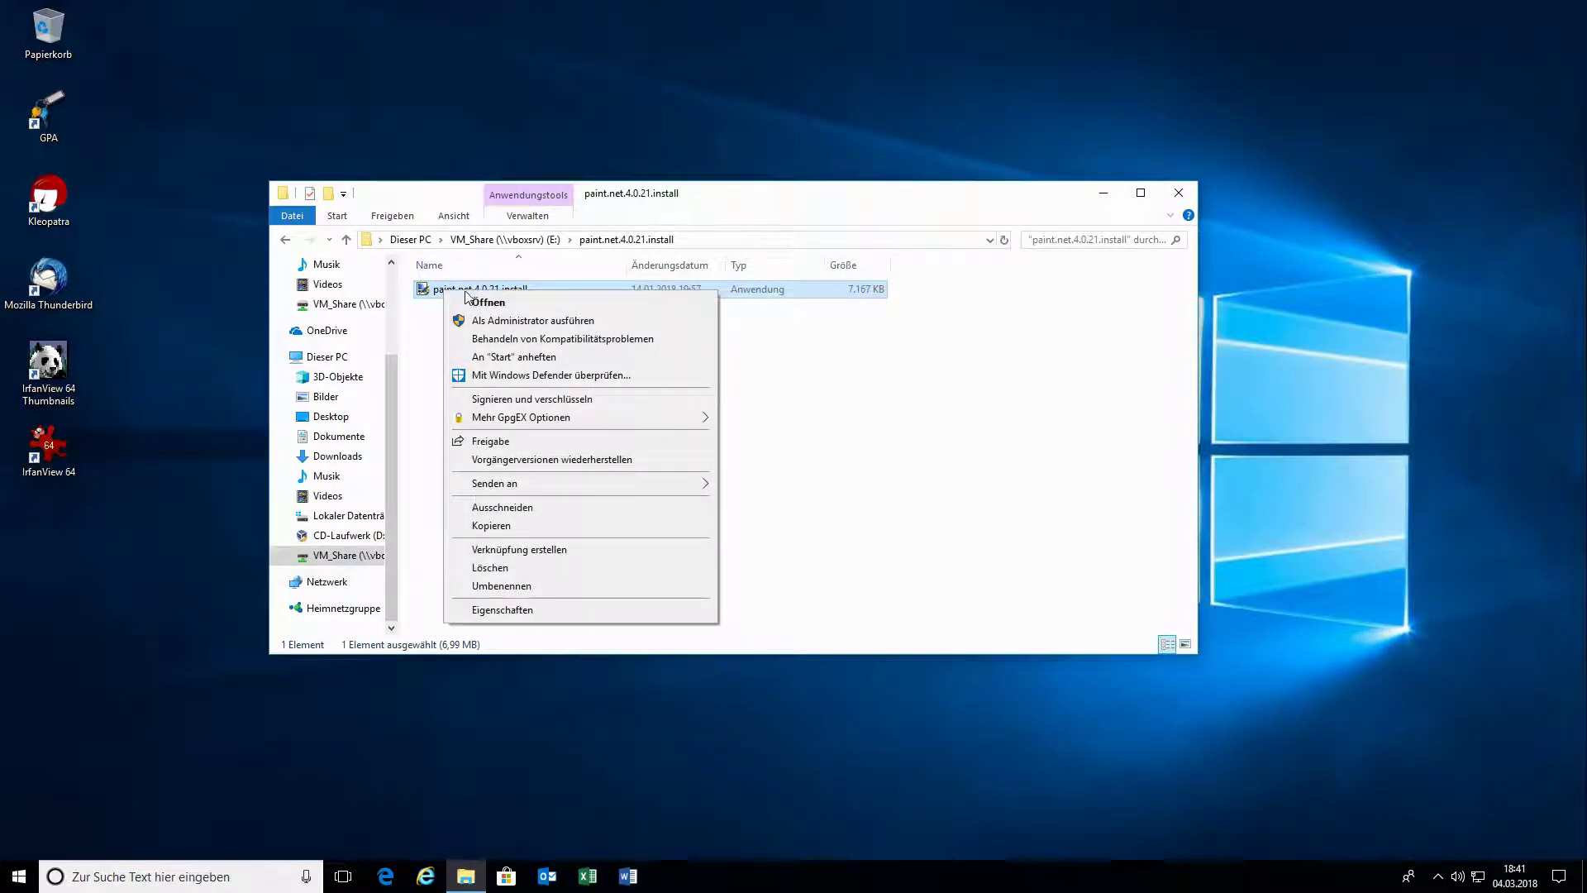
{"action": "left_click", "coordinate": [500, 526]}
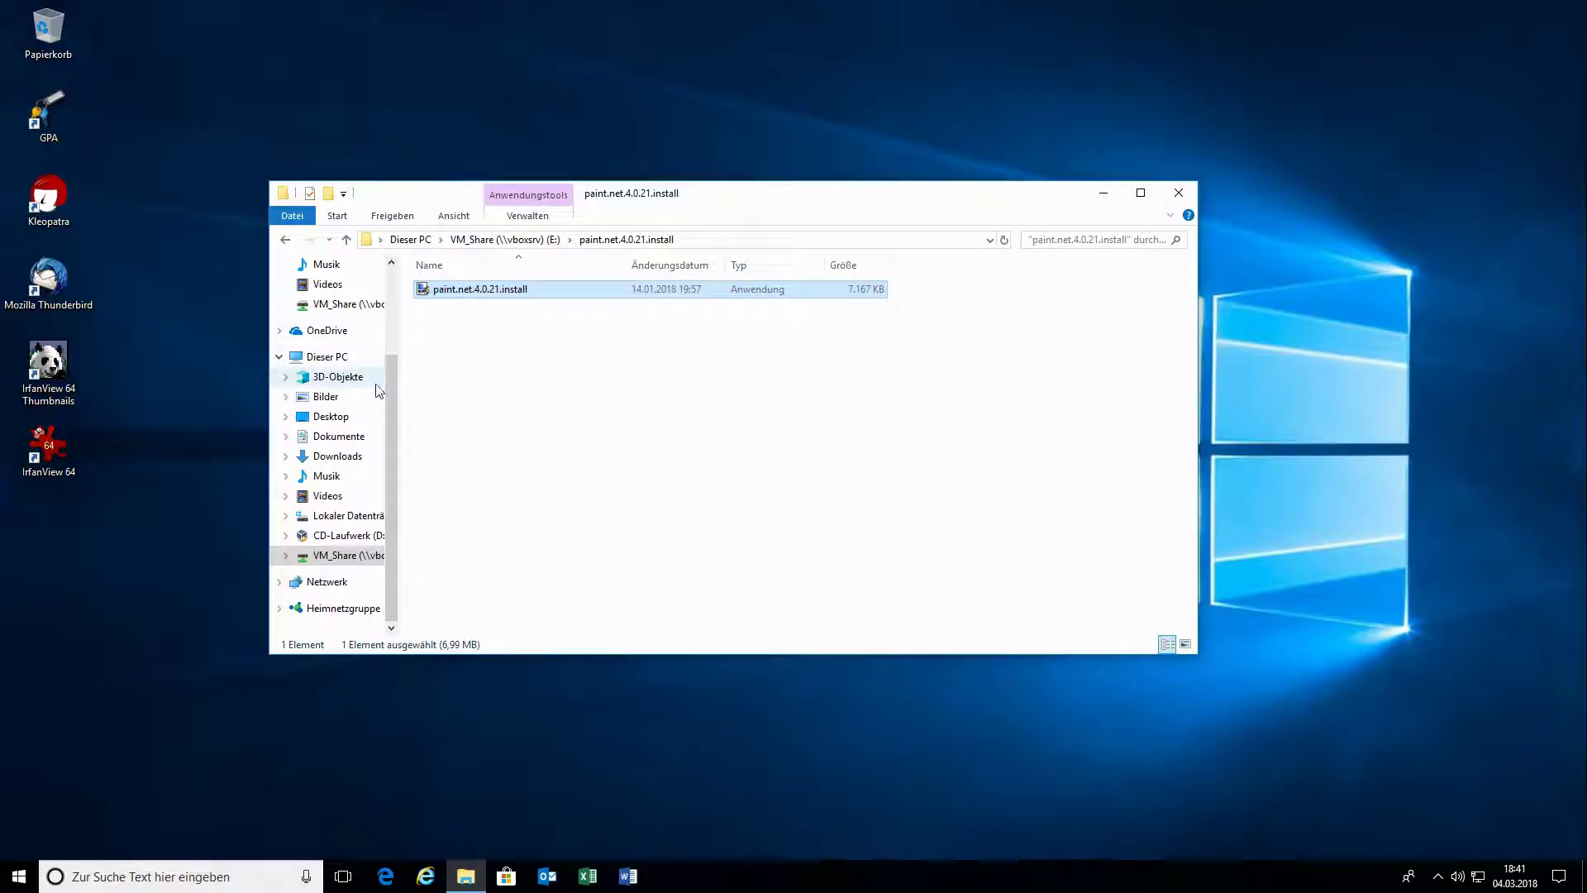
{"action": "left_click", "coordinate": [351, 455]}
{"action": "right_click", "coordinate": [549, 451]}
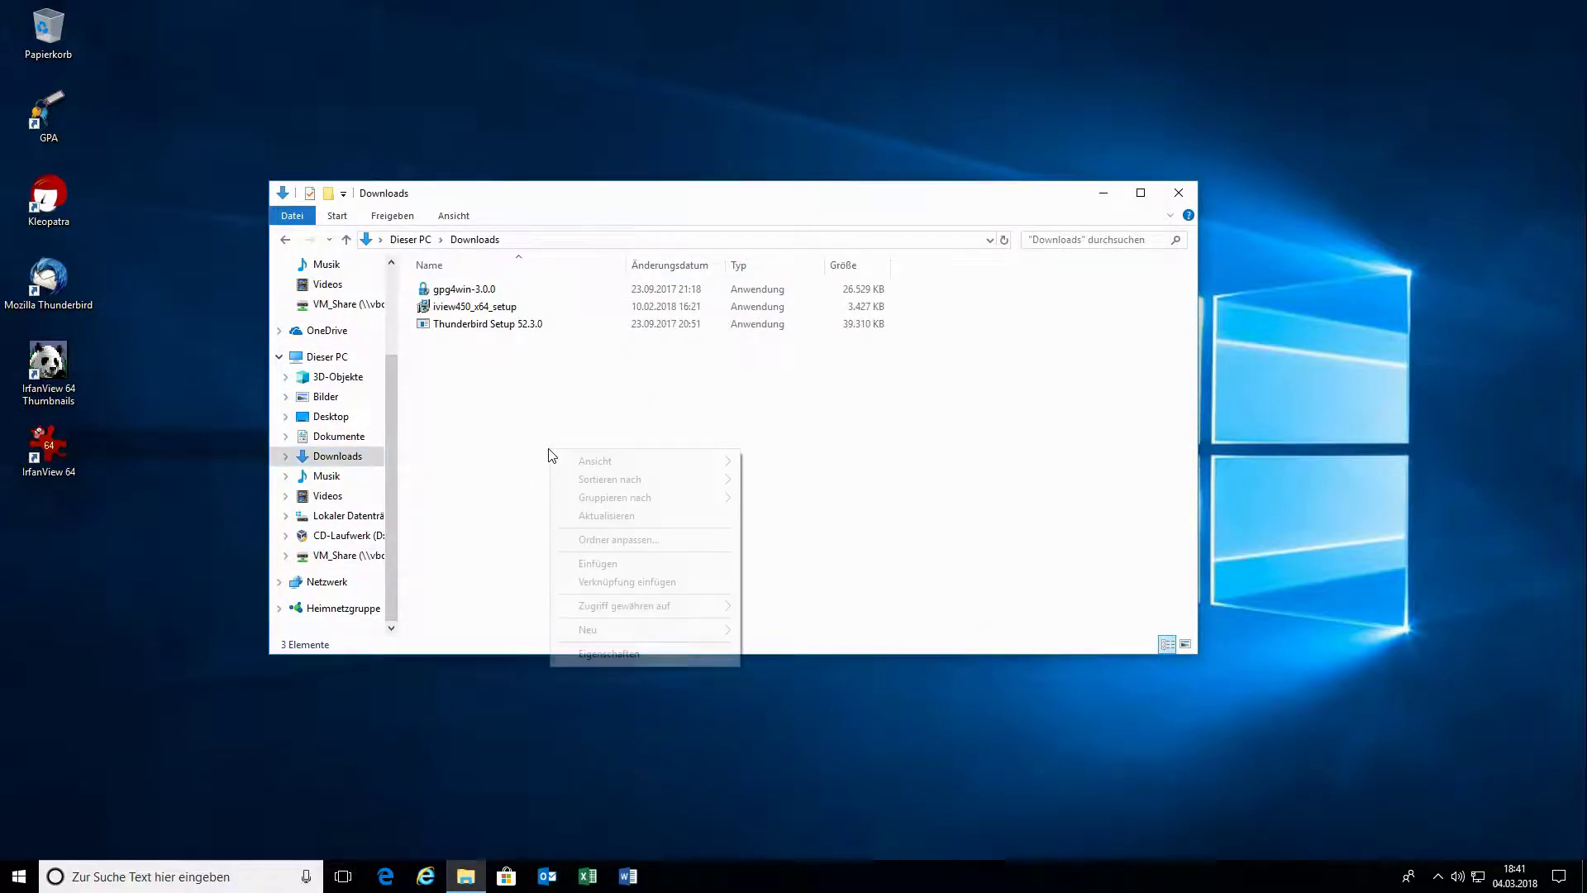
{"action": "left_click", "coordinate": [637, 563]}
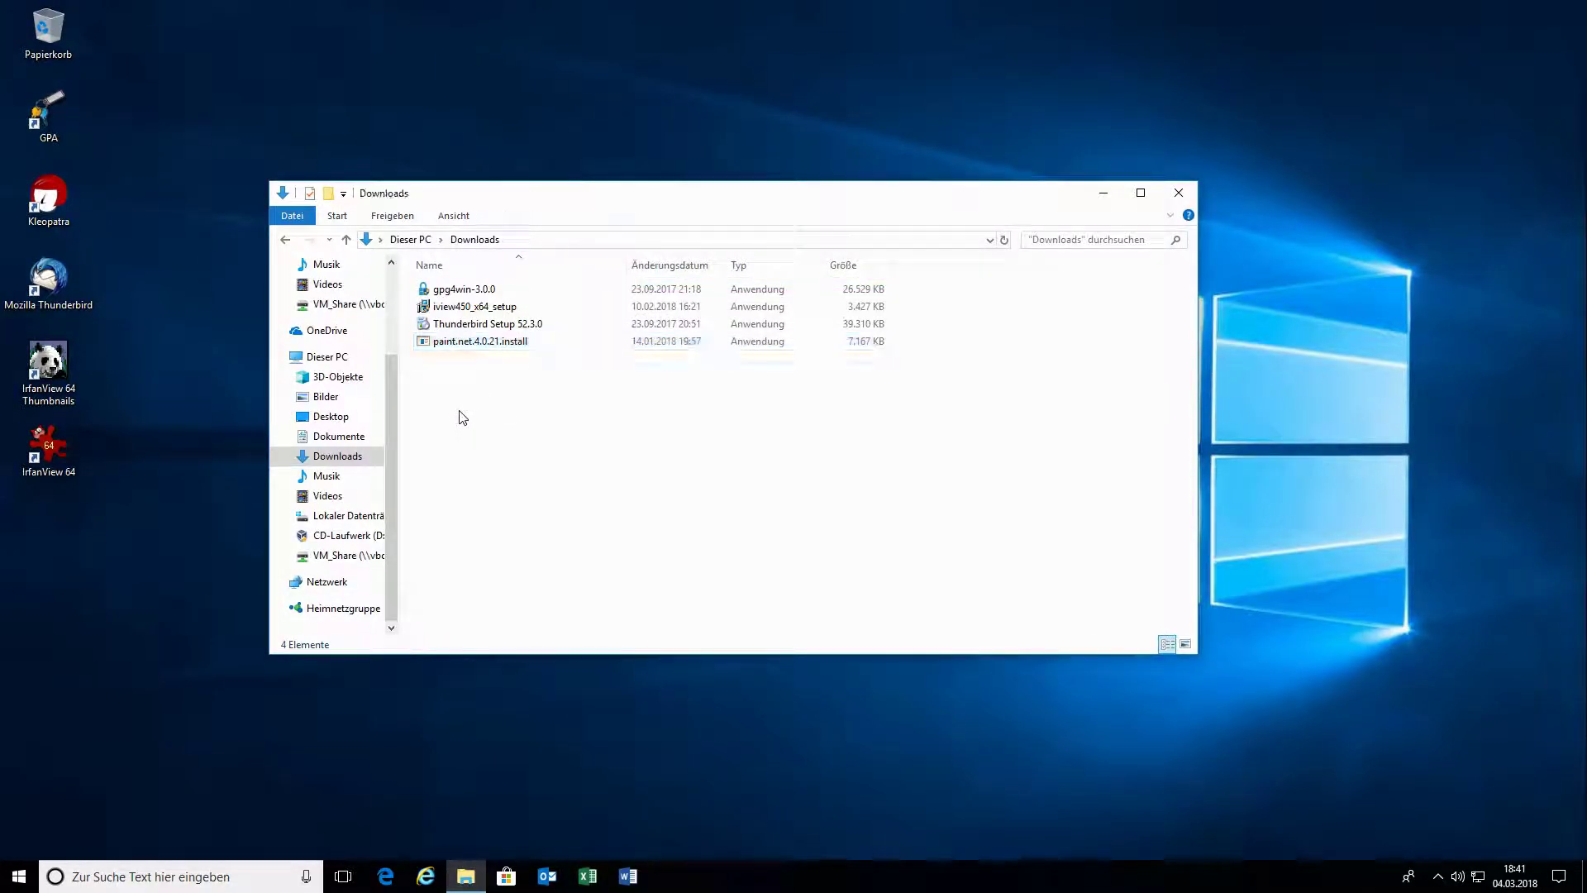
{"action": "double_click", "coordinate": [461, 344]}
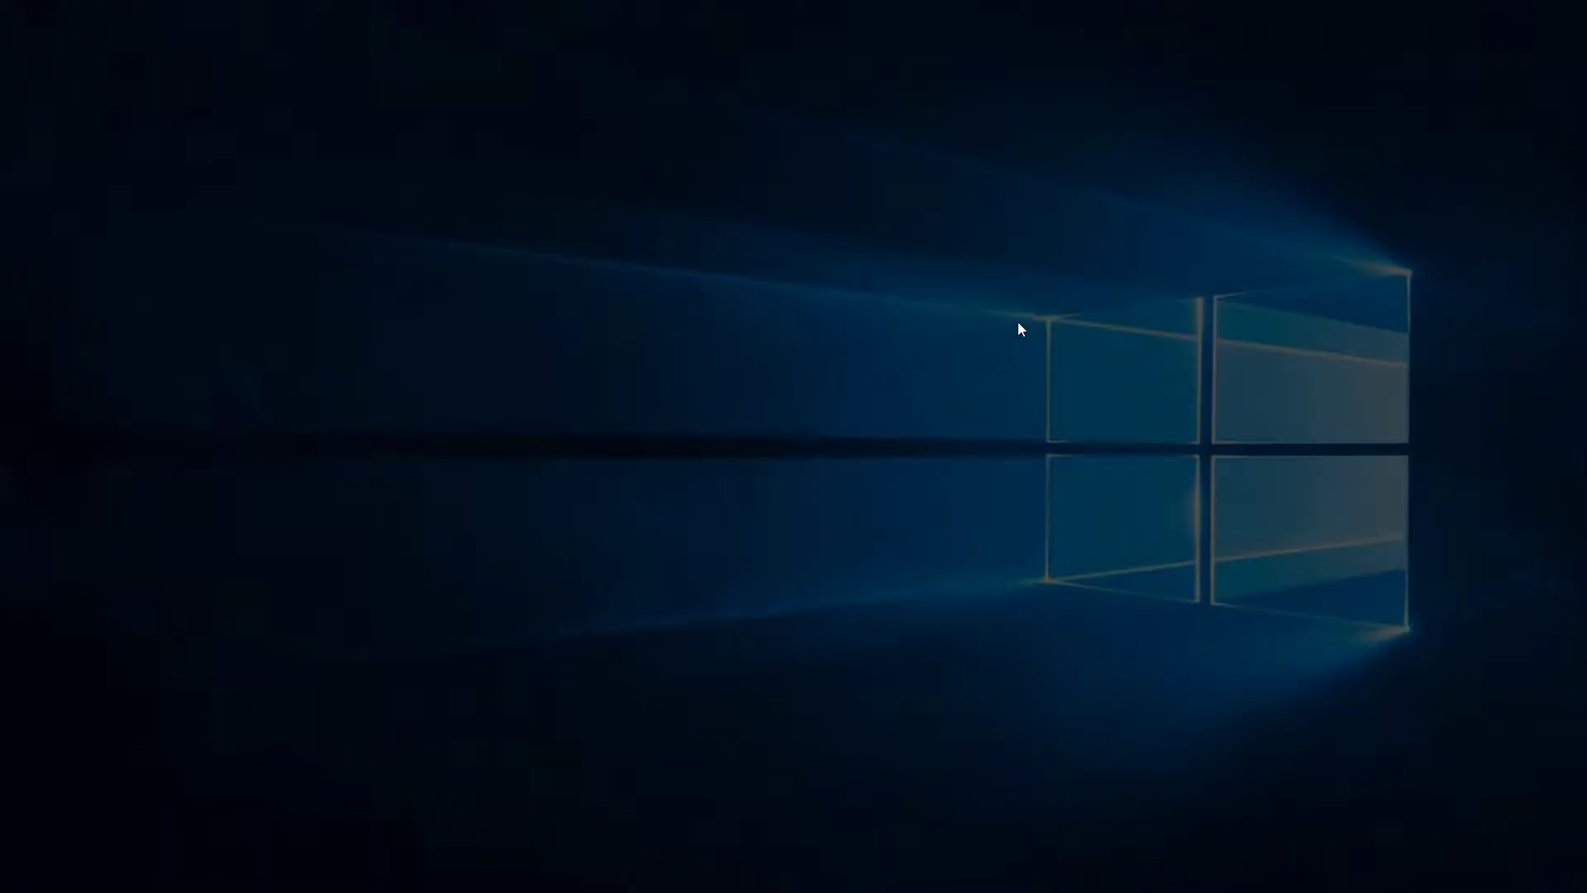
Step: Allow the installer, keep German as language, choose Benutzerdefiniert and advance to the license page
{"action": "left_click", "coordinate": [677, 567]}
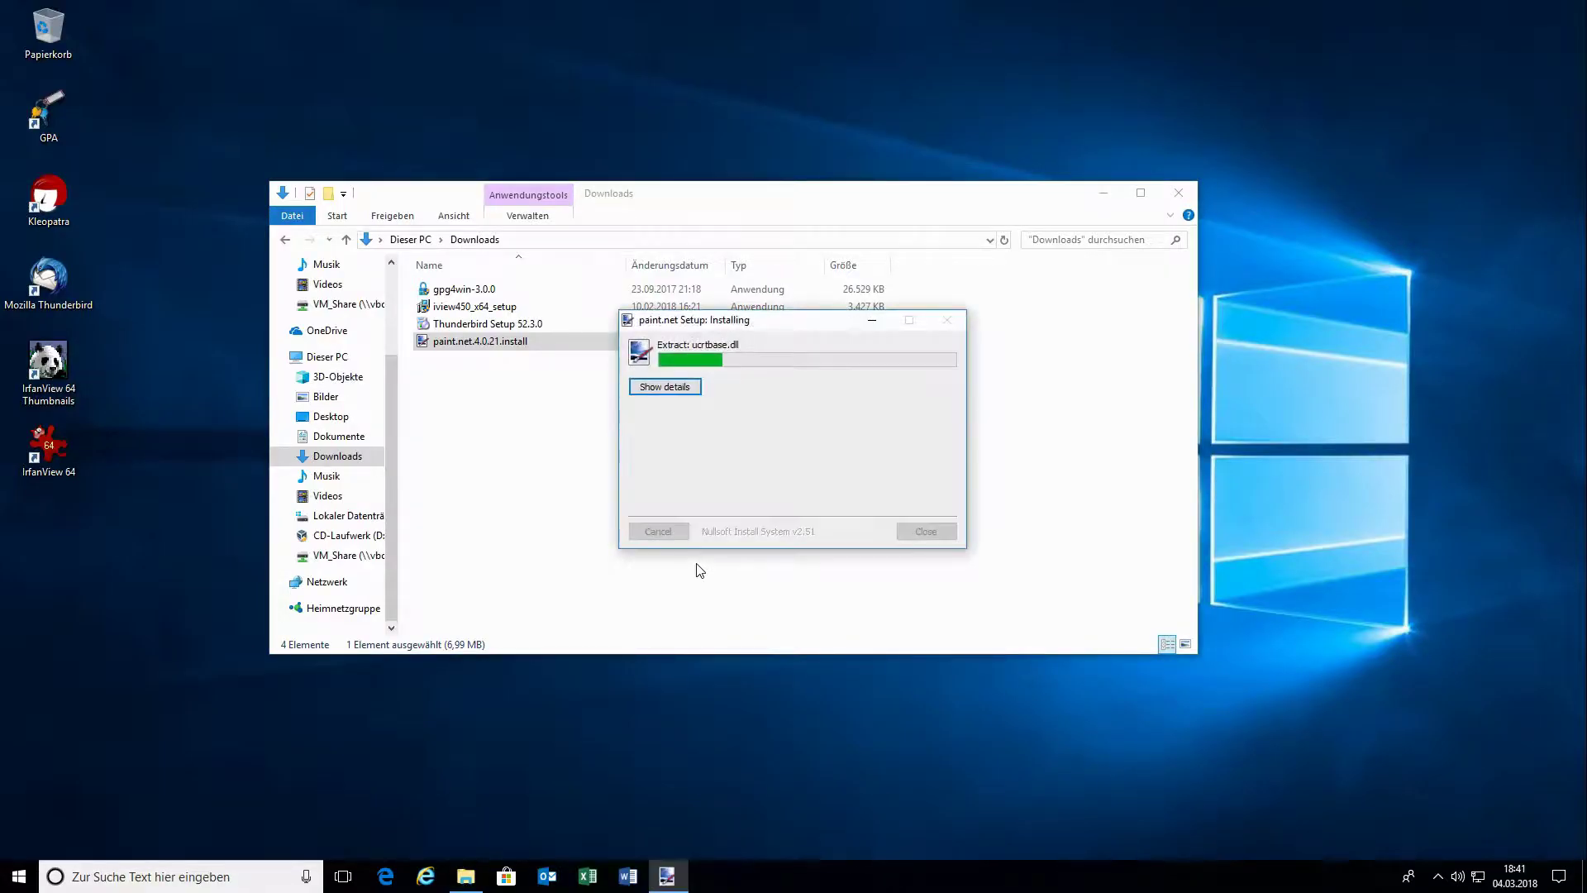
{"action": "left_click", "coordinate": [1103, 193]}
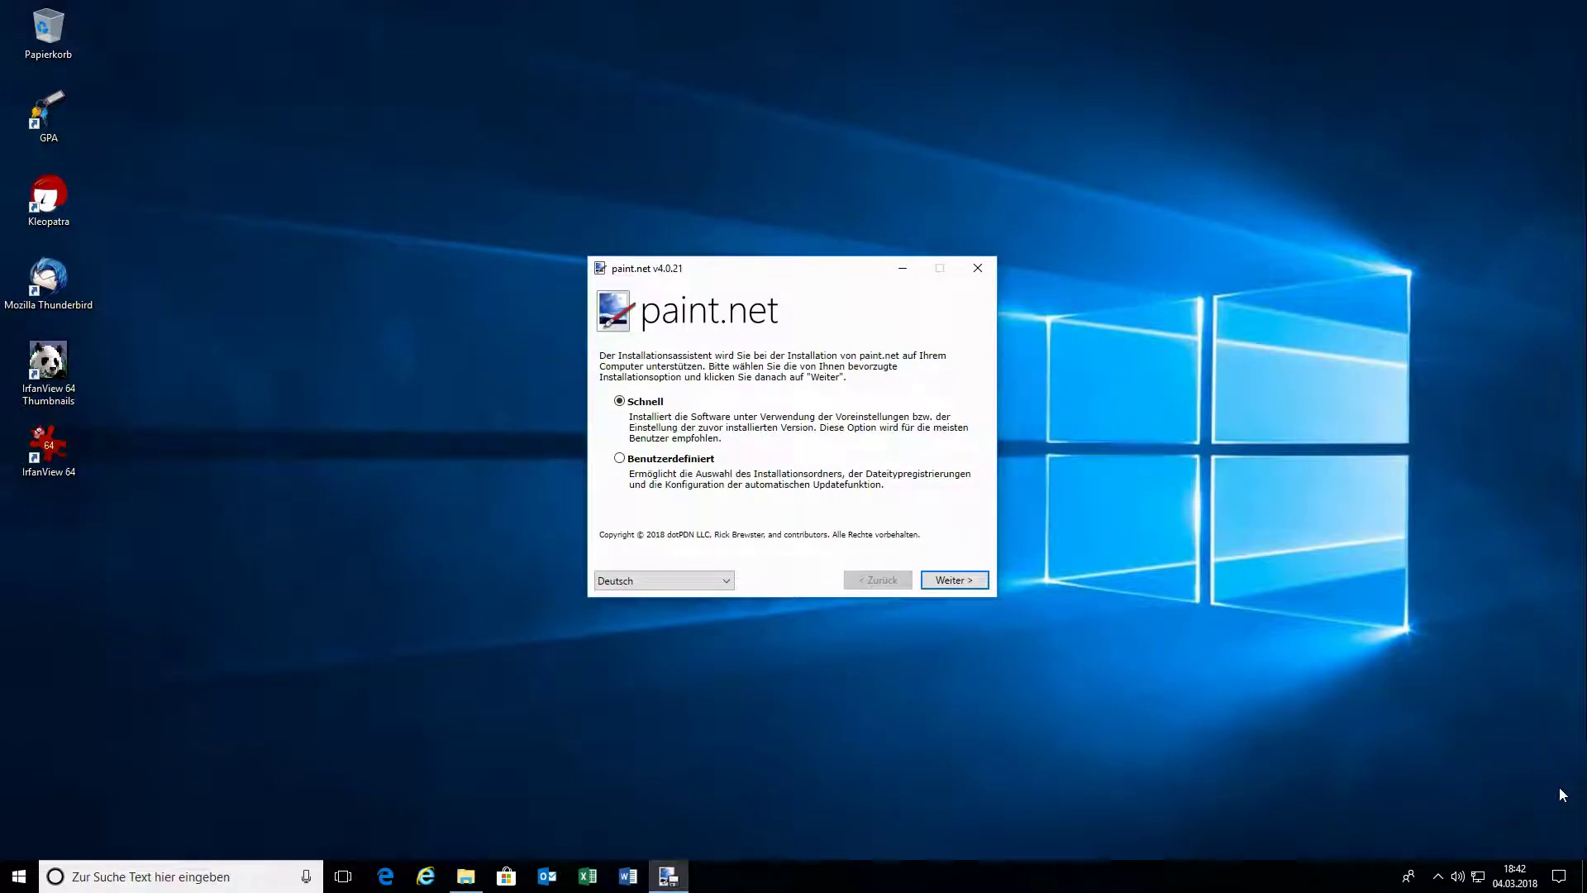
{"action": "left_click_drag", "start_coordinate": [734, 268], "coordinate": [724, 247]}
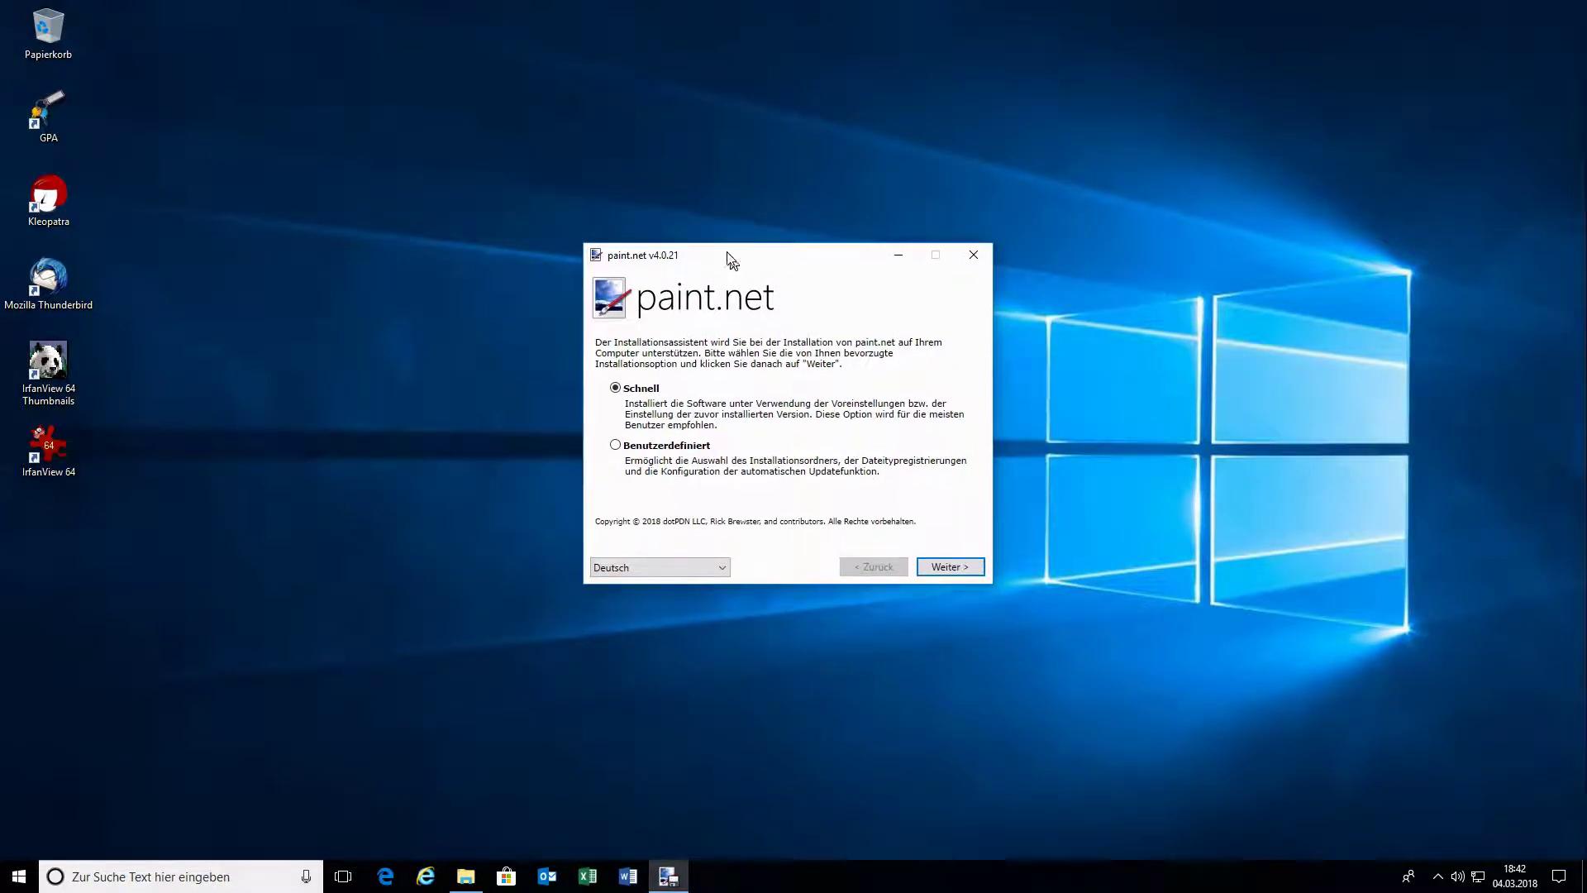
{"action": "left_click", "coordinate": [714, 560]}
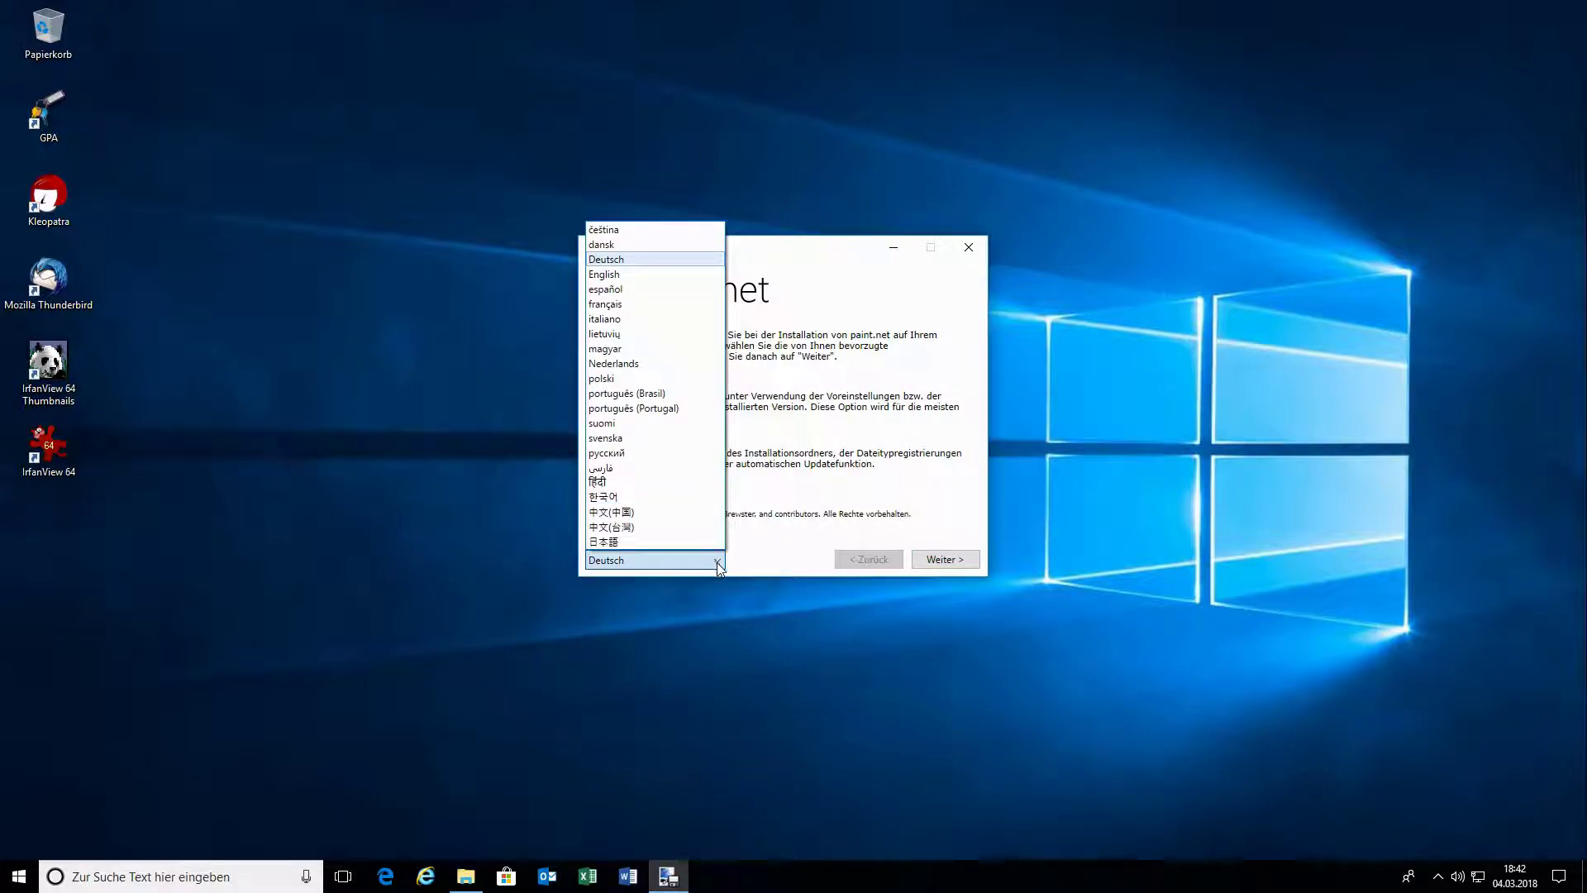
{"action": "left_click", "coordinate": [660, 265]}
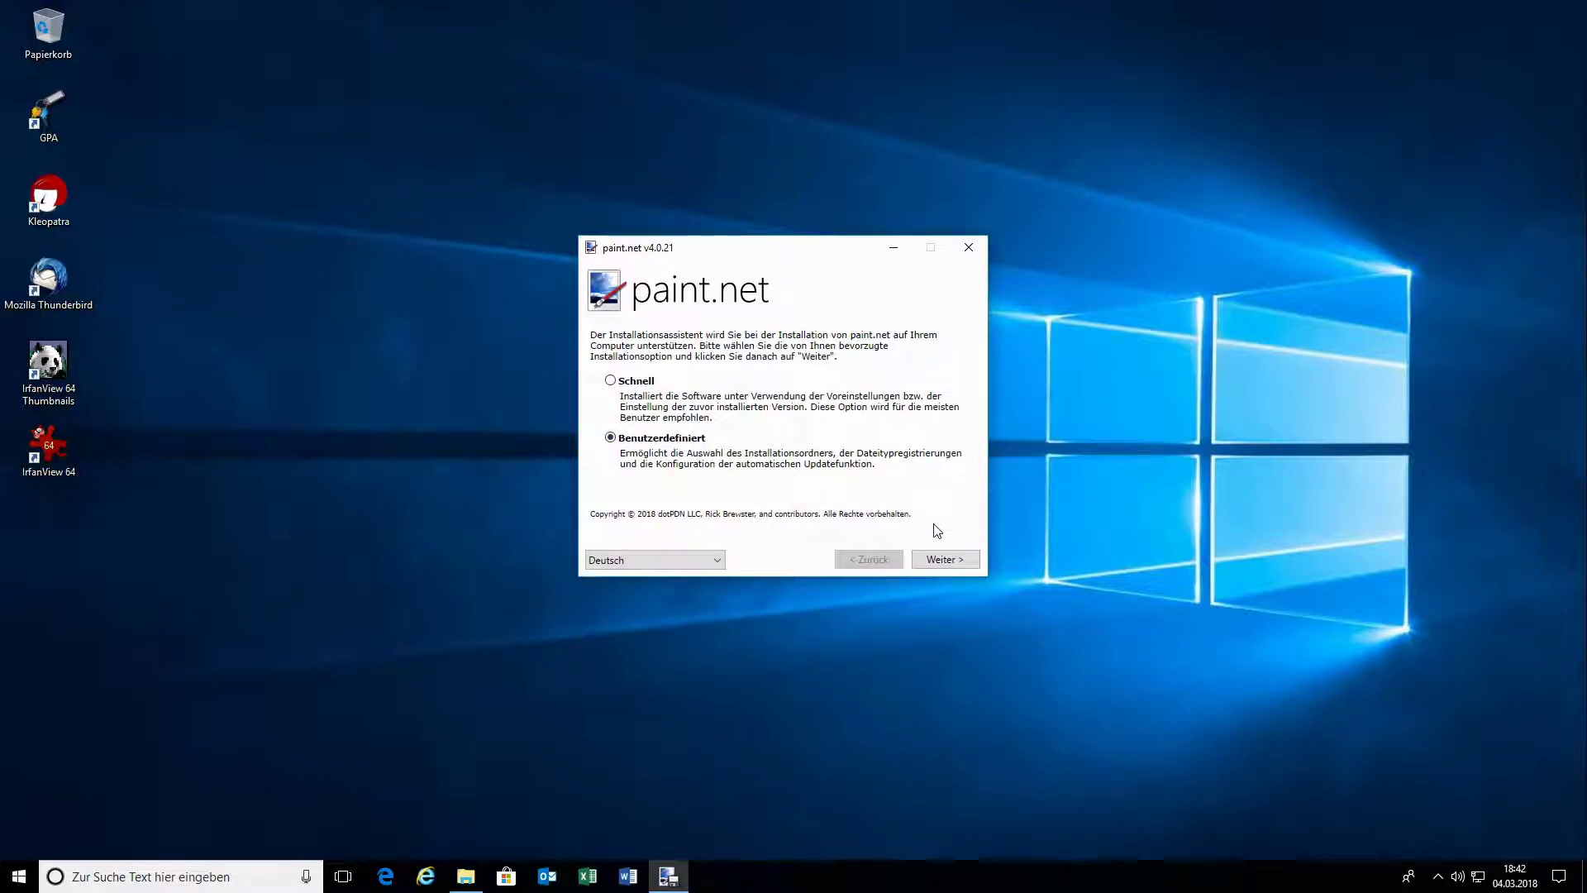
{"action": "left_click", "coordinate": [940, 560]}
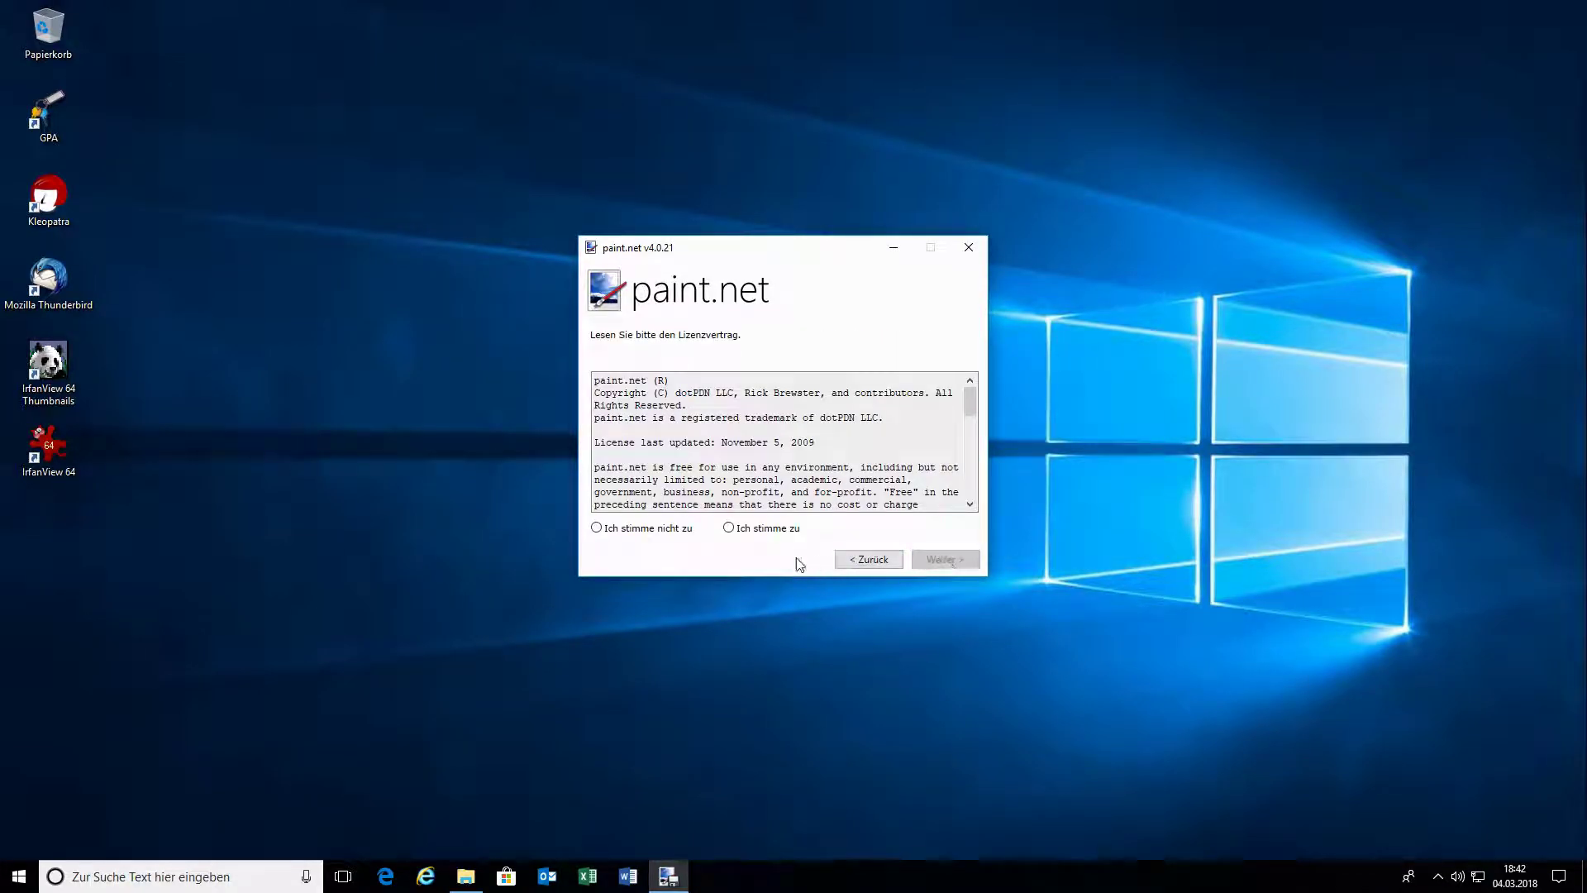
Step: Accept the license with 'Ich stimme zu' and continue to the startup options
{"action": "left_click", "coordinate": [728, 528]}
{"action": "left_click", "coordinate": [955, 562]}
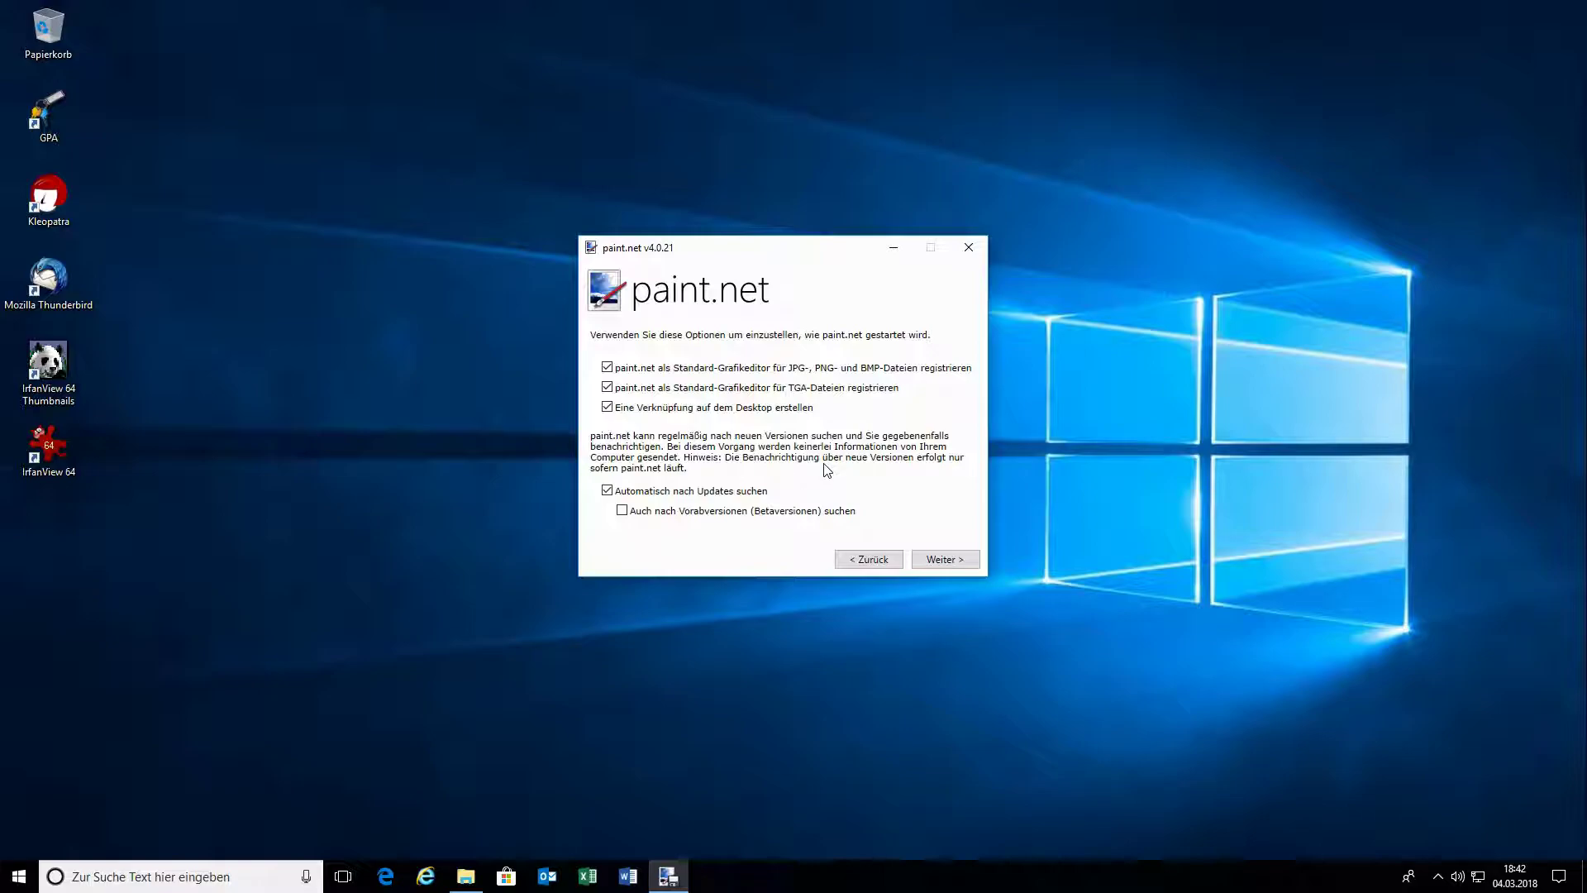
Step: Keep the default options and the C:\Program Files\paint.net install folder
{"action": "left_click", "coordinate": [945, 559]}
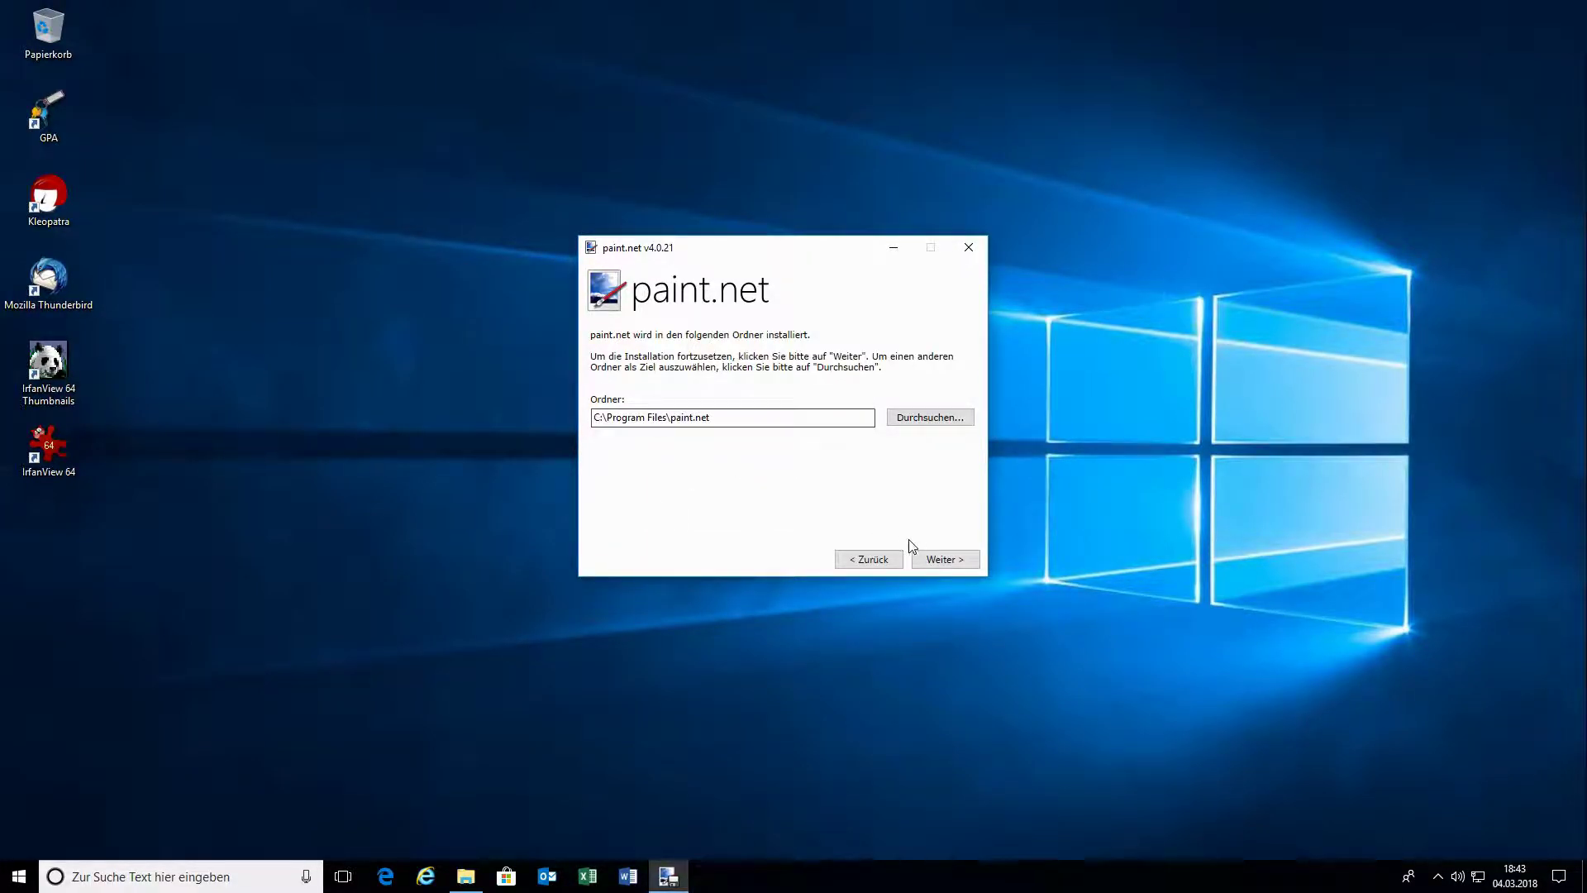
{"action": "left_click", "coordinate": [950, 561]}
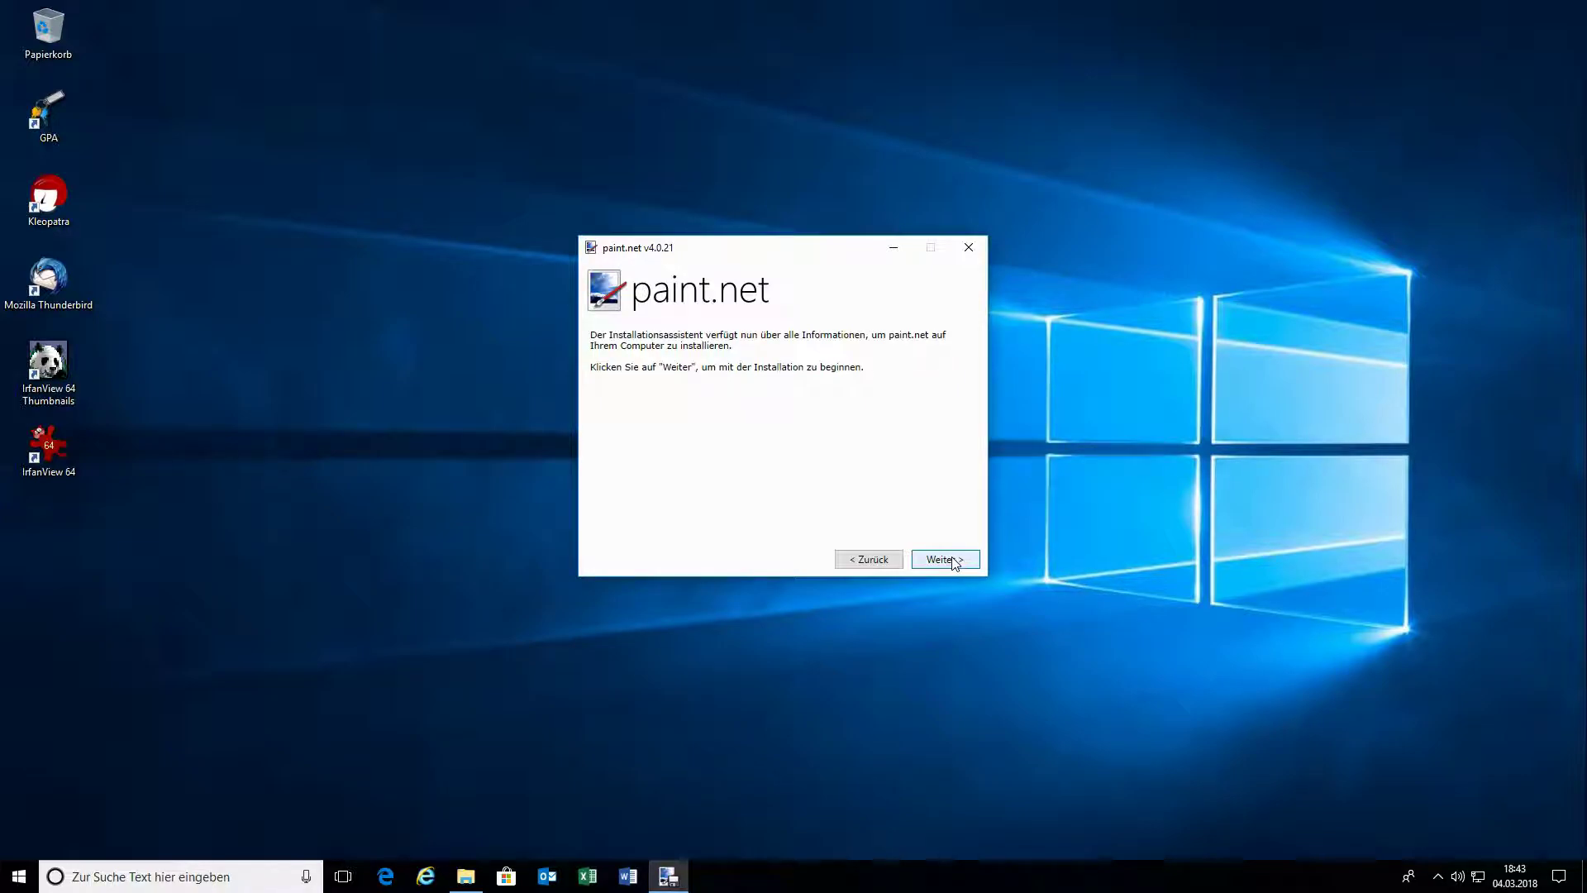
Step: Run the installation, then finish with 'paint.net starten' checked to launch paint.net
{"action": "left_click", "coordinate": [953, 559]}
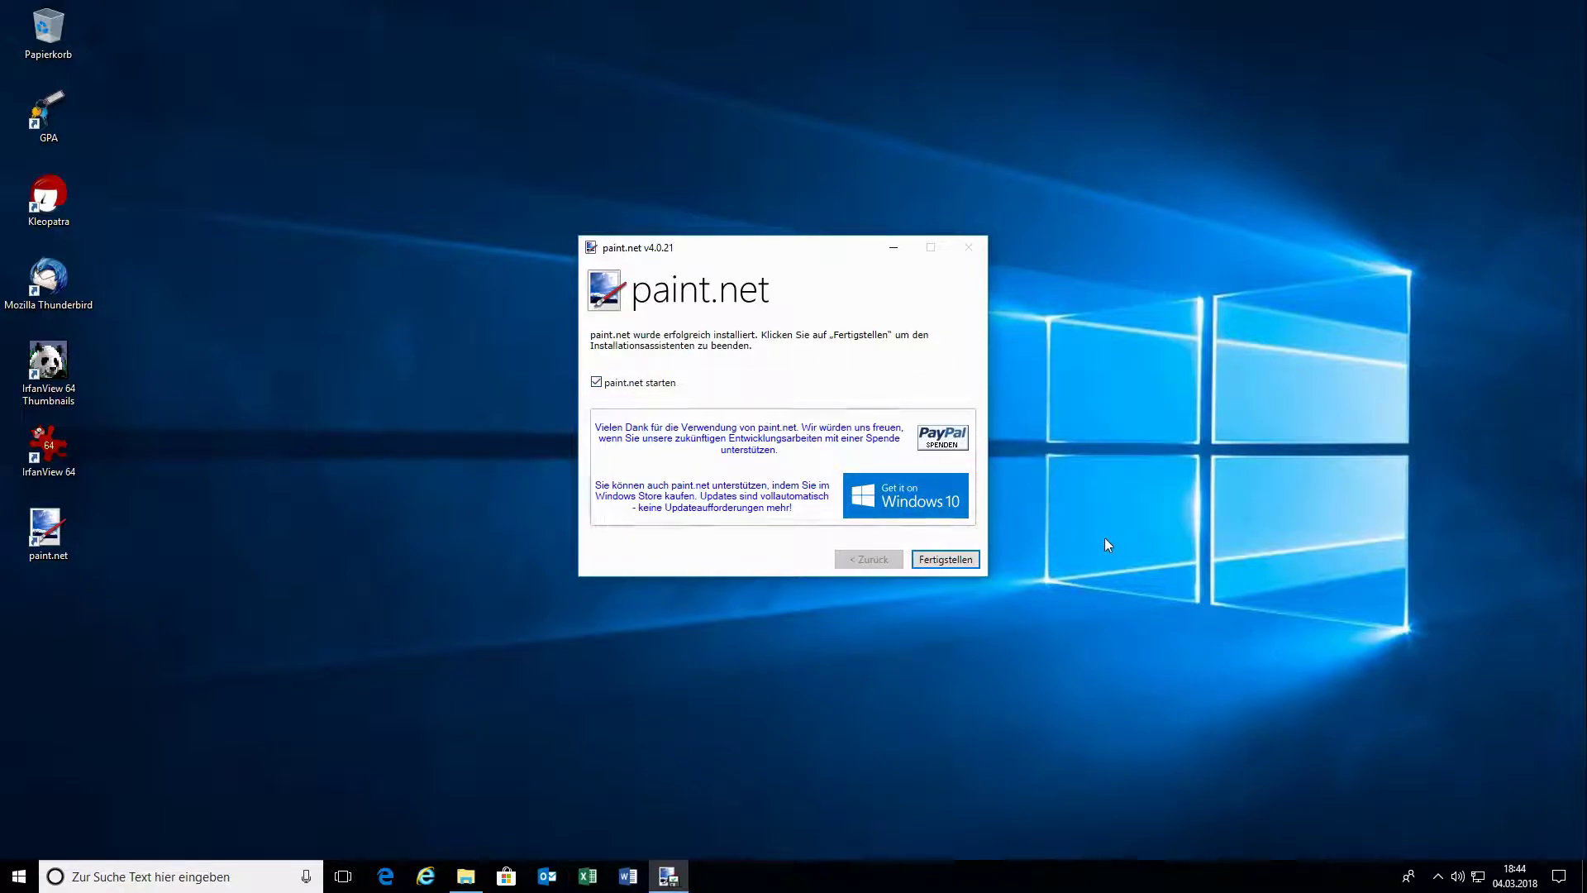
{"action": "left_click", "coordinate": [947, 559]}
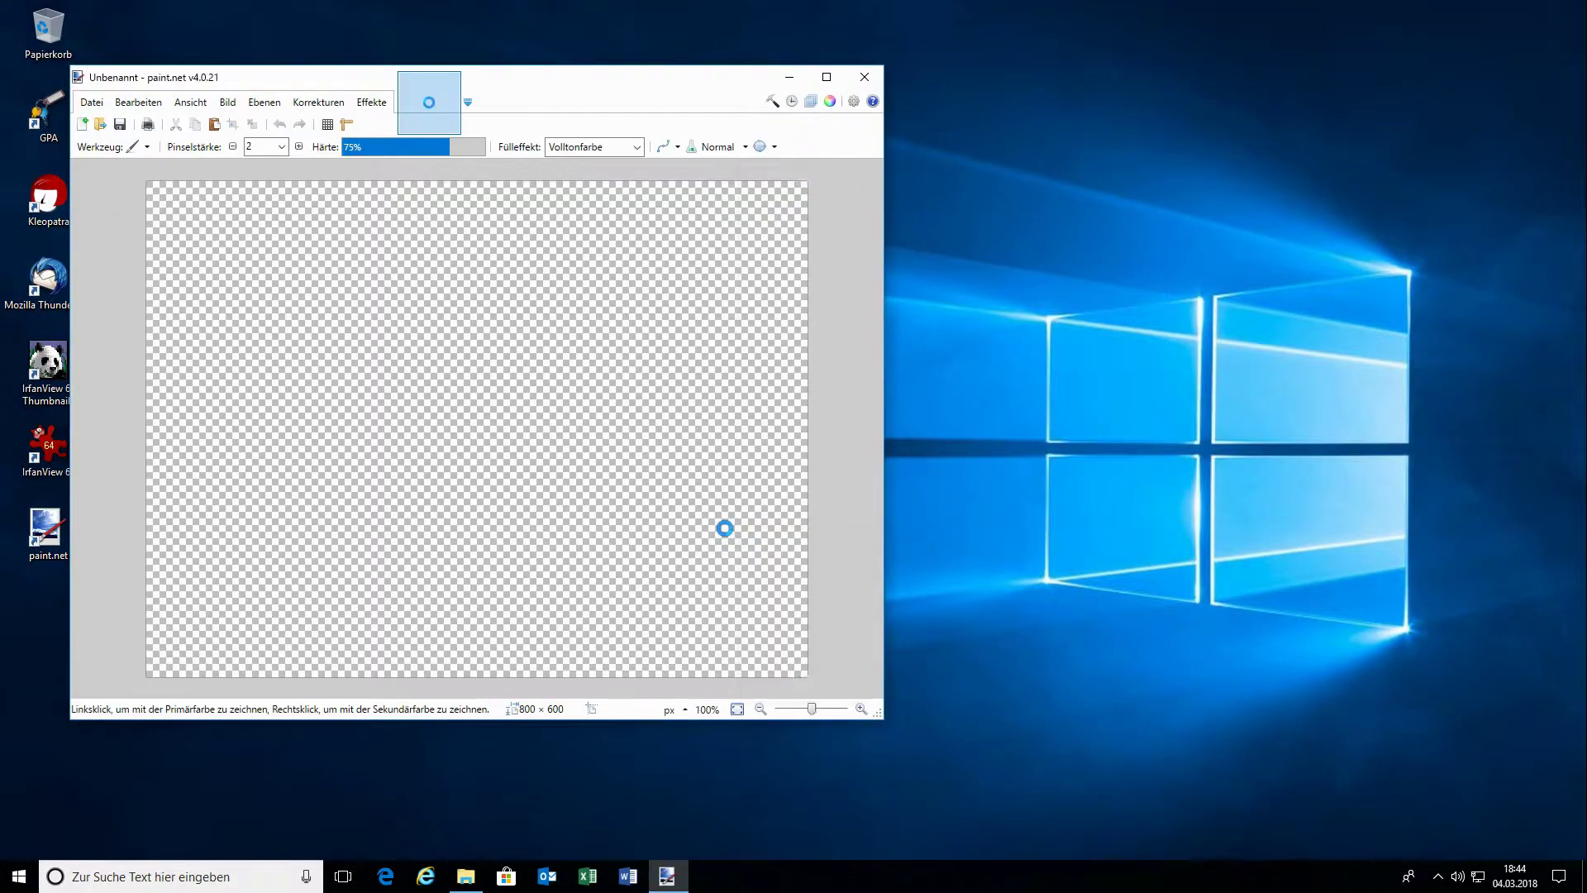
Step: Maximize the paint.net window and drag the Ebenen panel's top edge up to enlarge it
{"action": "left_click", "coordinate": [826, 77]}
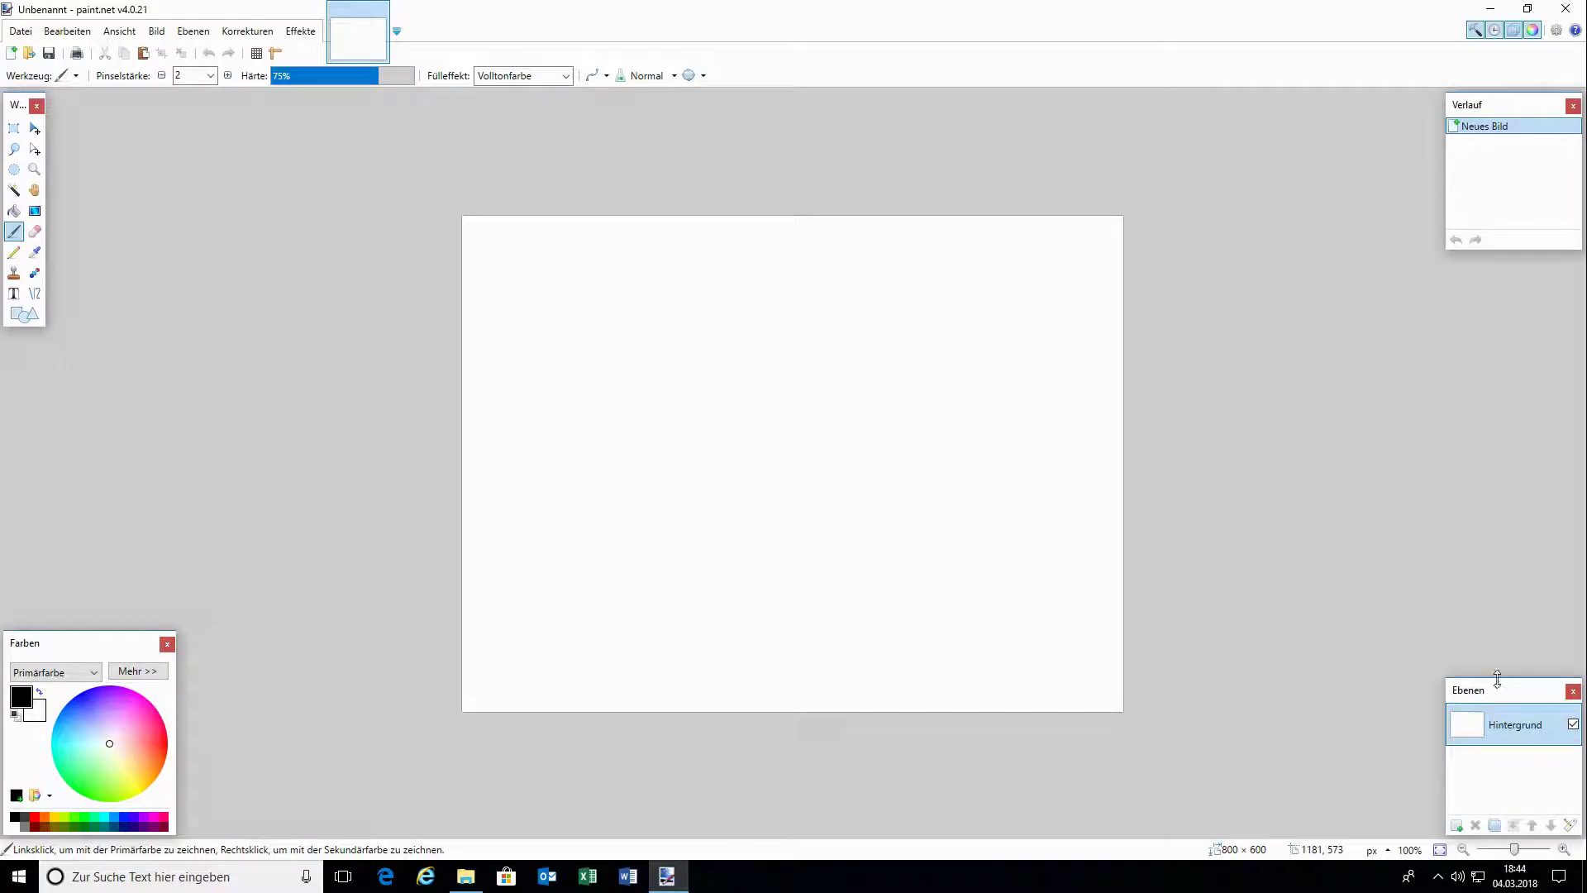
{"action": "left_click_drag", "start_coordinate": [1498, 676], "coordinate": [1492, 539]}
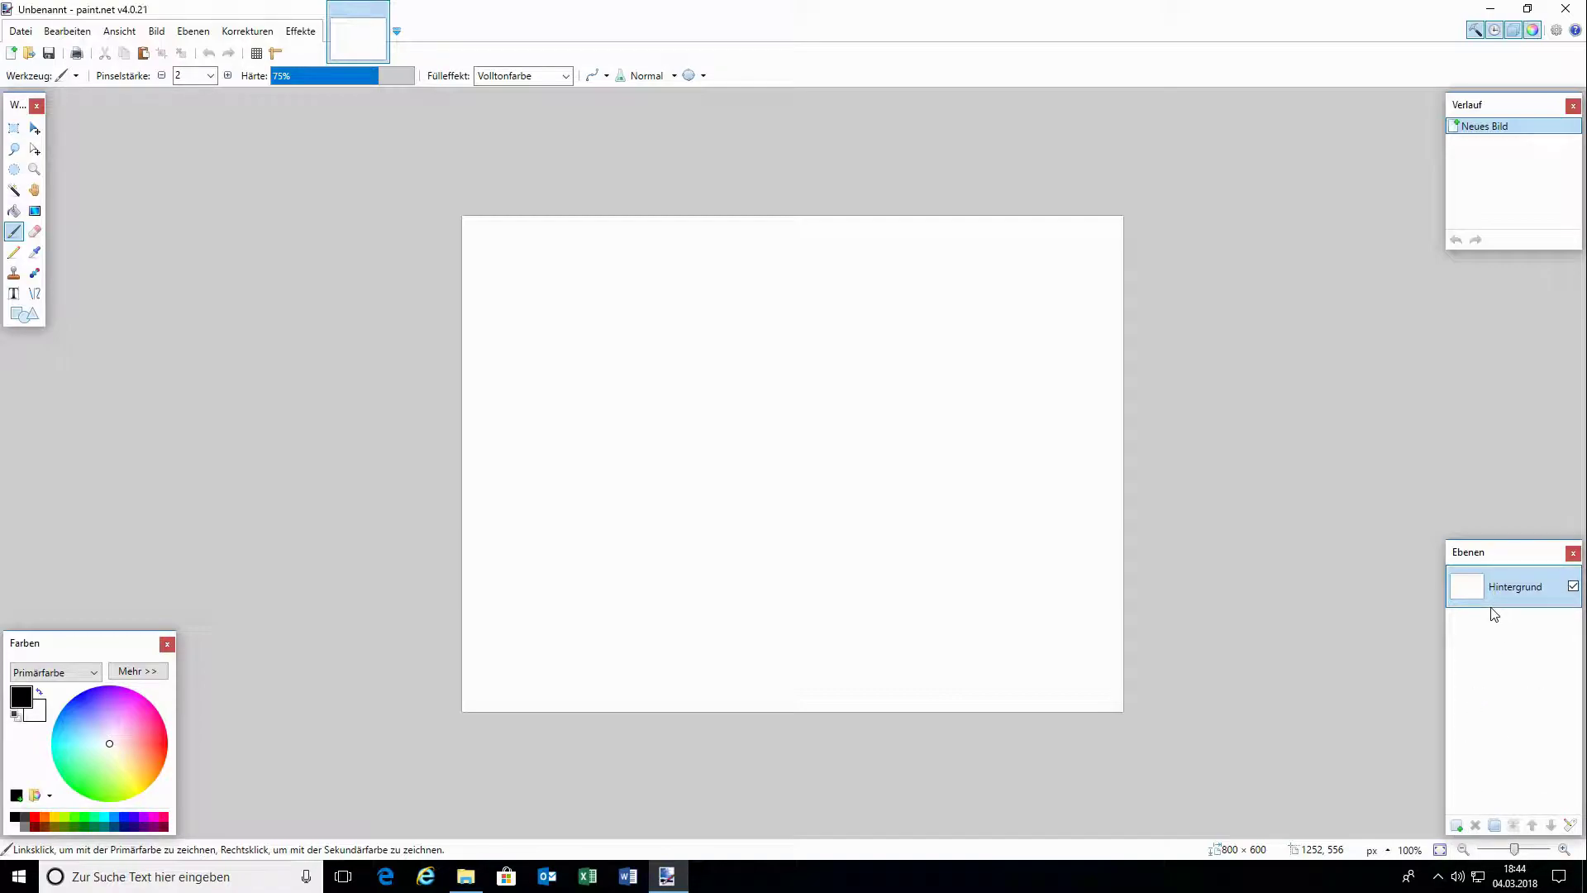
Step: Fill the canvas blue with the Paint Bucket, then add the new layer Ebene 2
{"action": "left_click", "coordinate": [16, 211]}
{"action": "left_click", "coordinate": [127, 822]}
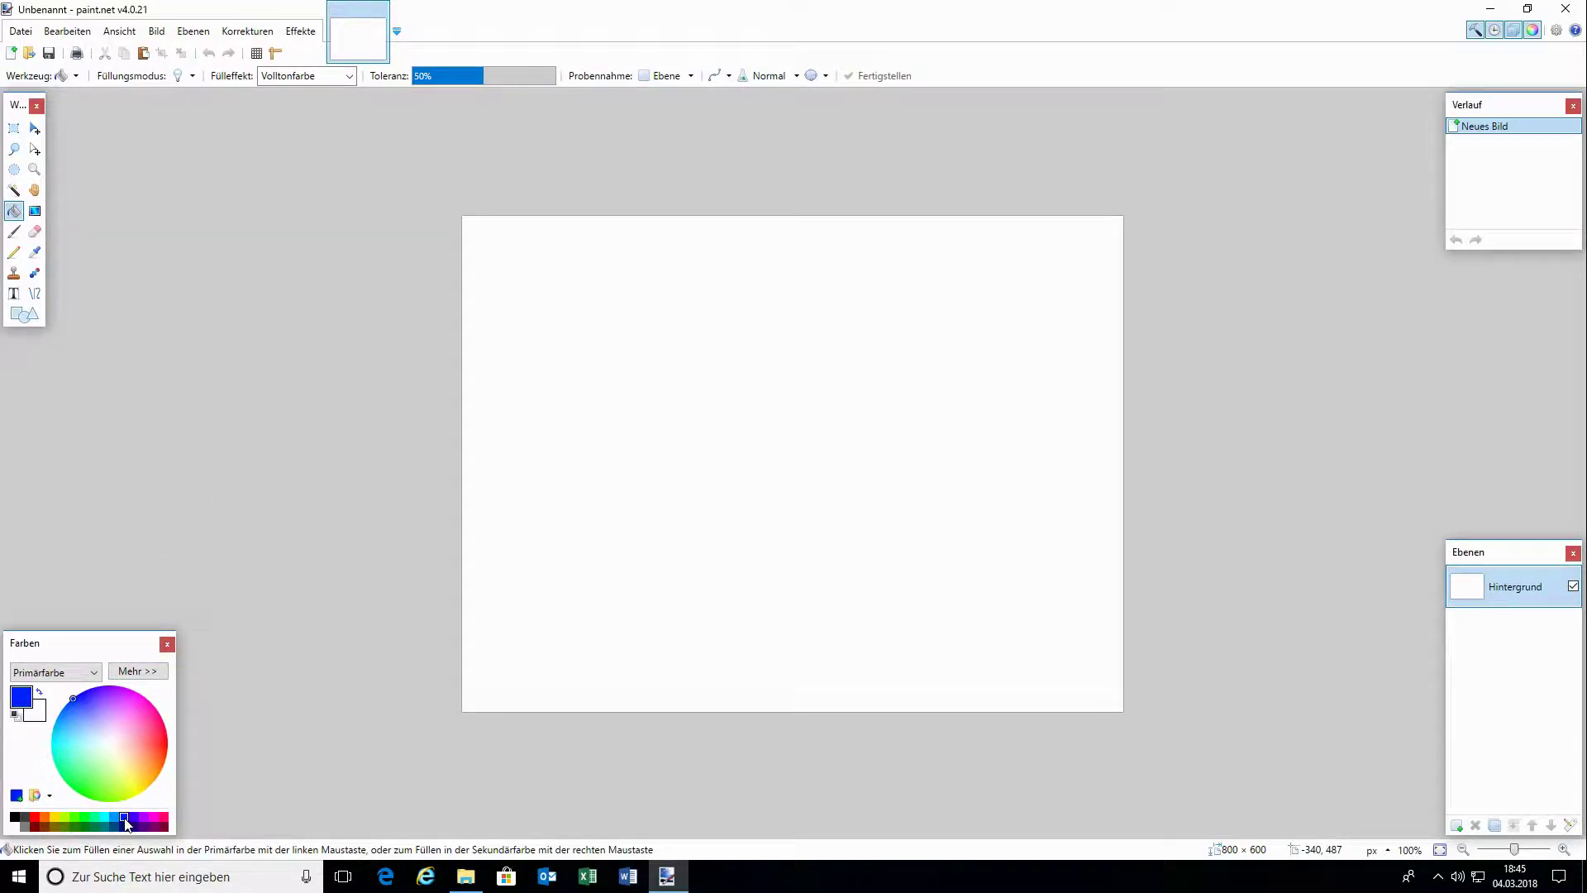
{"action": "left_click", "coordinate": [736, 438]}
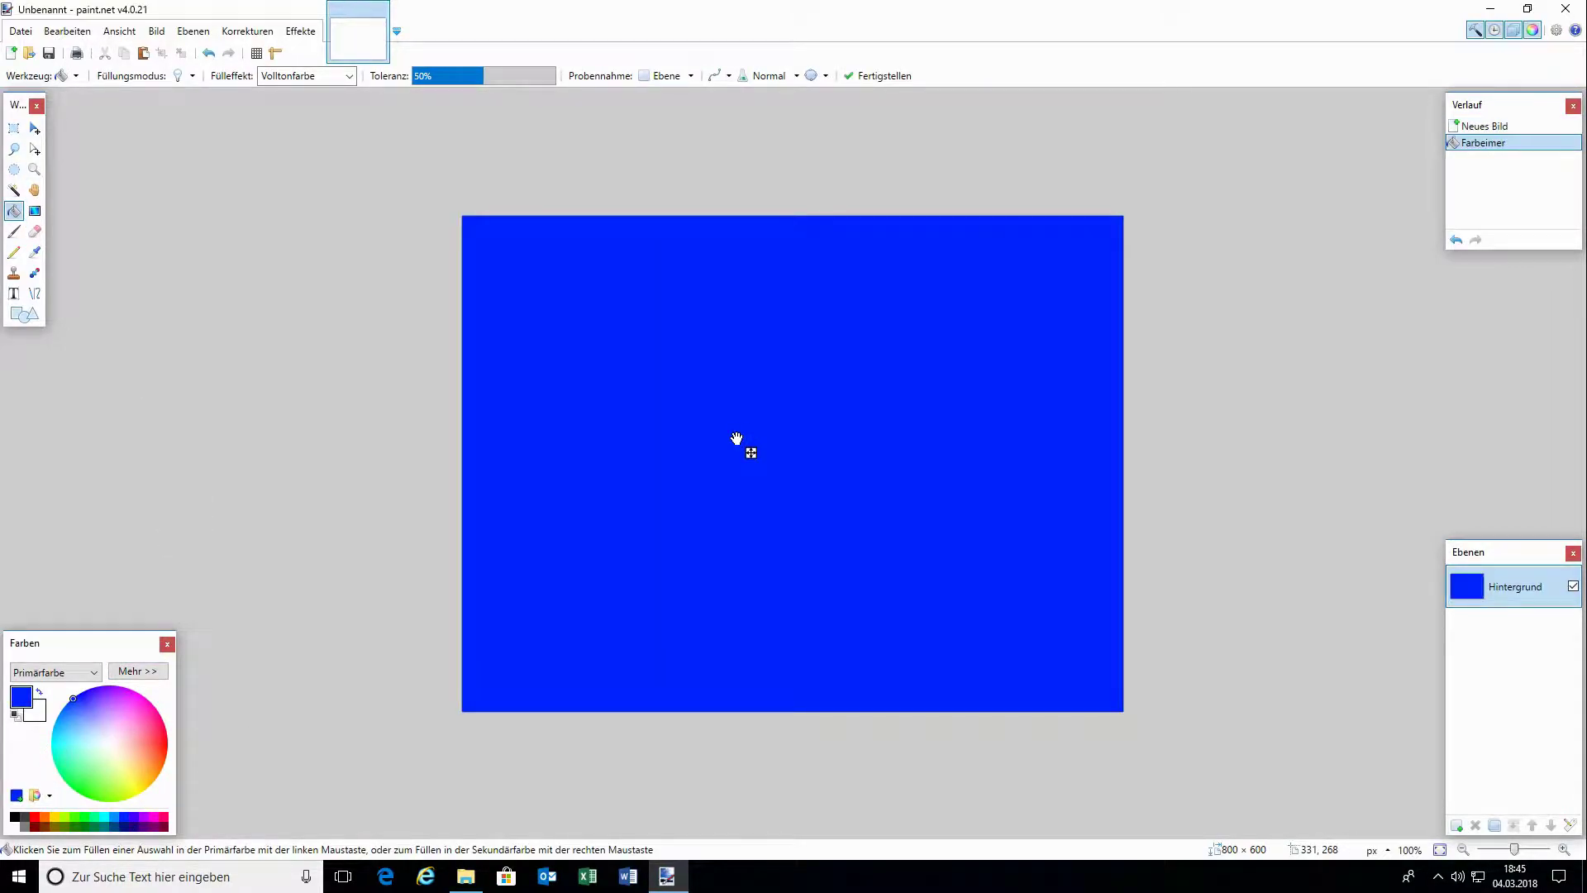
{"action": "left_click", "coordinate": [1456, 824]}
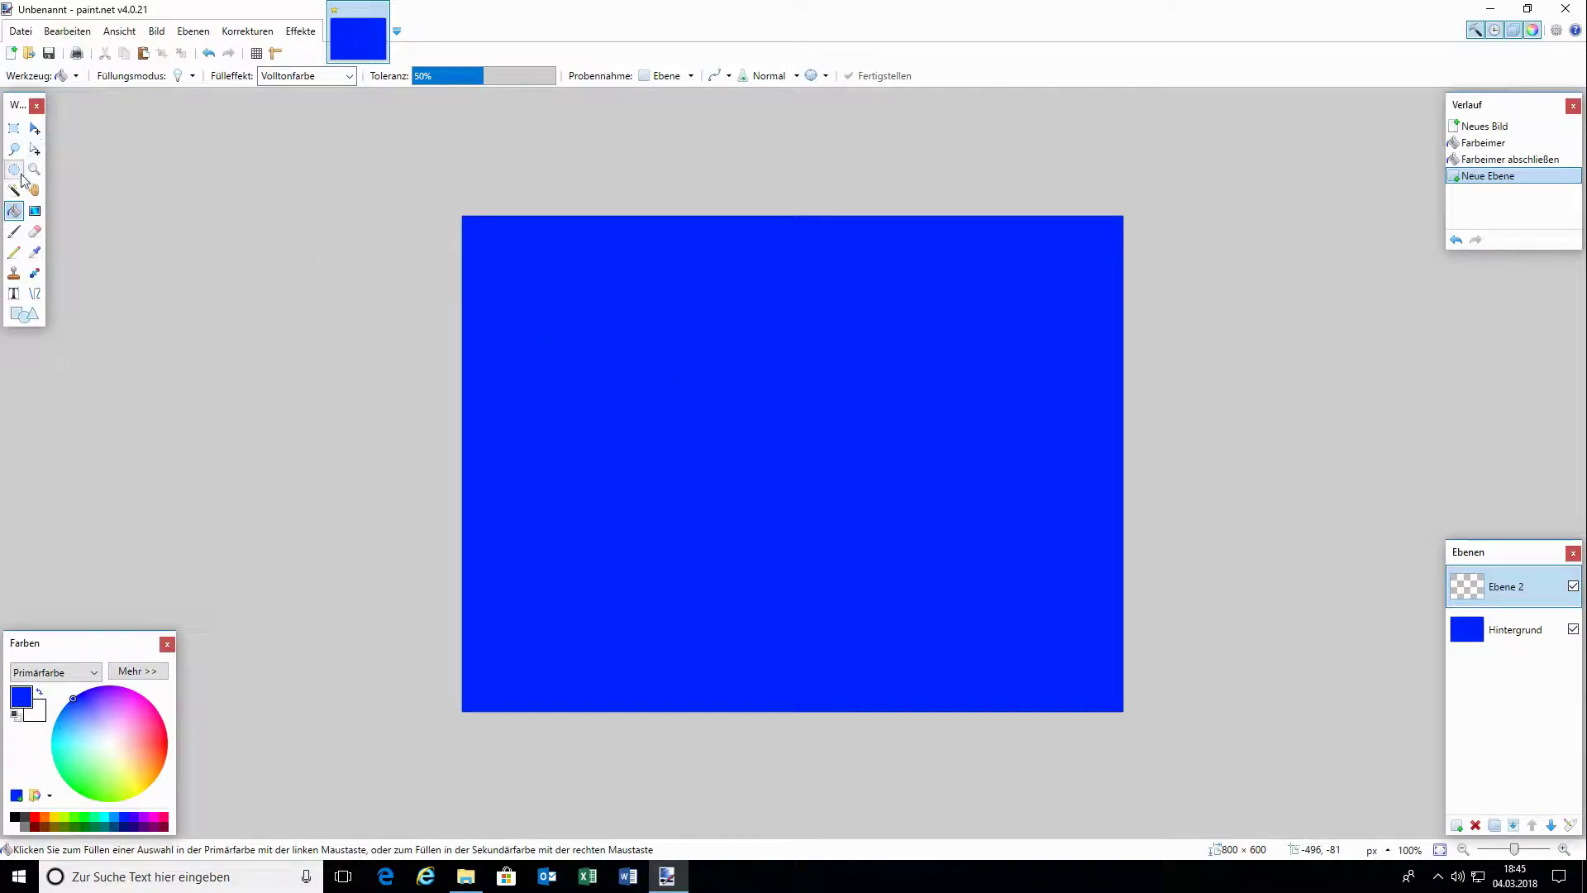
Step: Draw a solid-filled red Rechteck shape on Ebene 2
{"action": "left_click", "coordinate": [14, 321]}
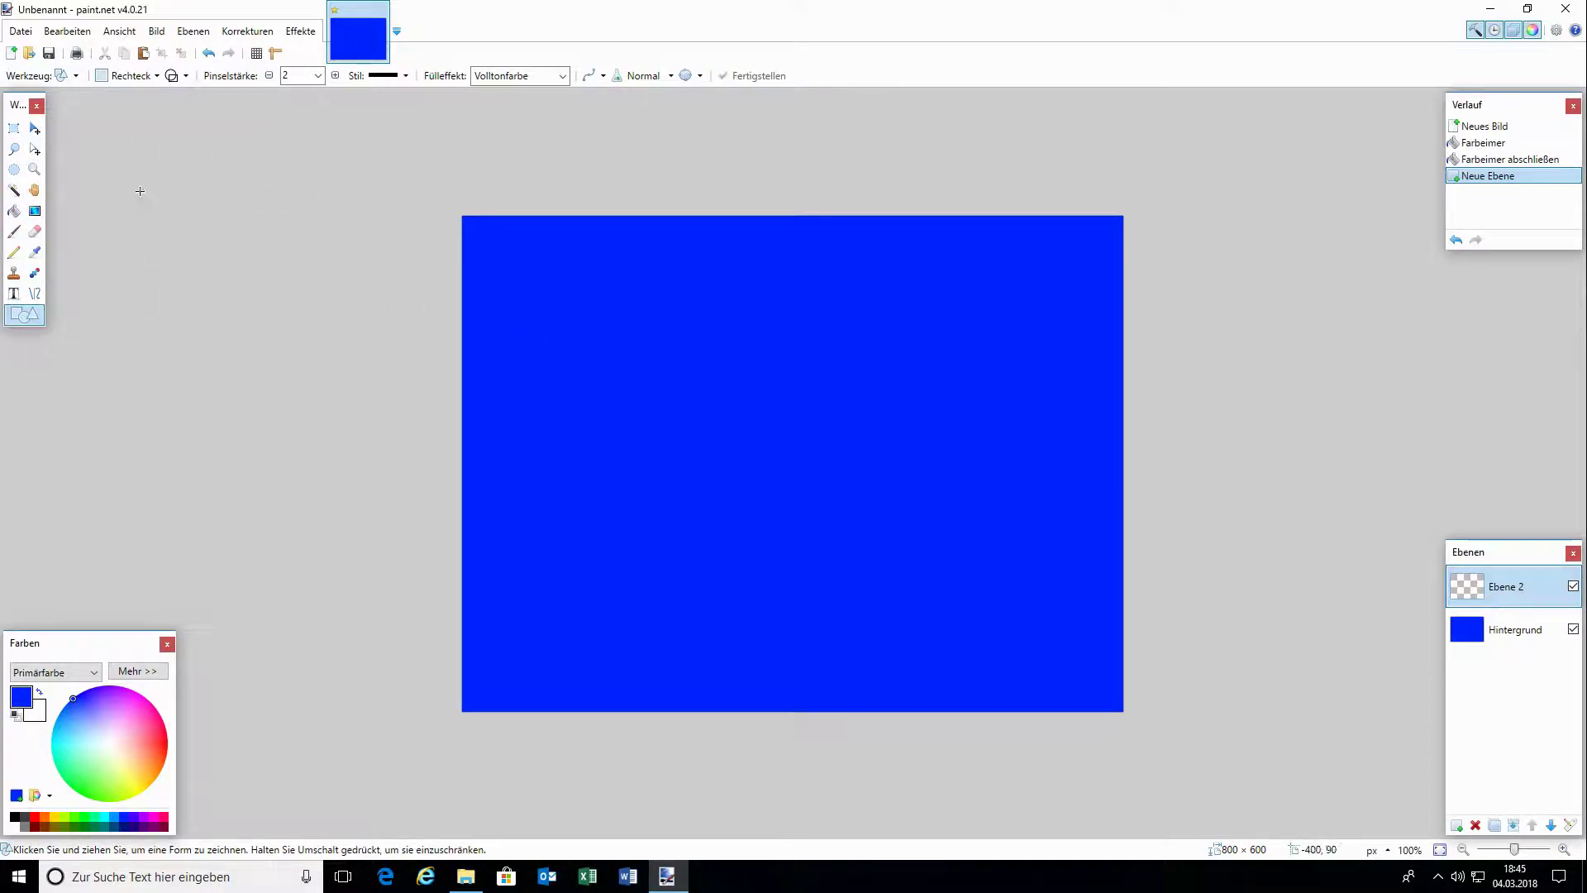
{"action": "left_click", "coordinate": [155, 76]}
{"action": "left_click", "coordinate": [108, 115]}
{"action": "left_click", "coordinate": [34, 817]}
{"action": "left_click_drag", "start_coordinate": [541, 300], "coordinate": [884, 384]}
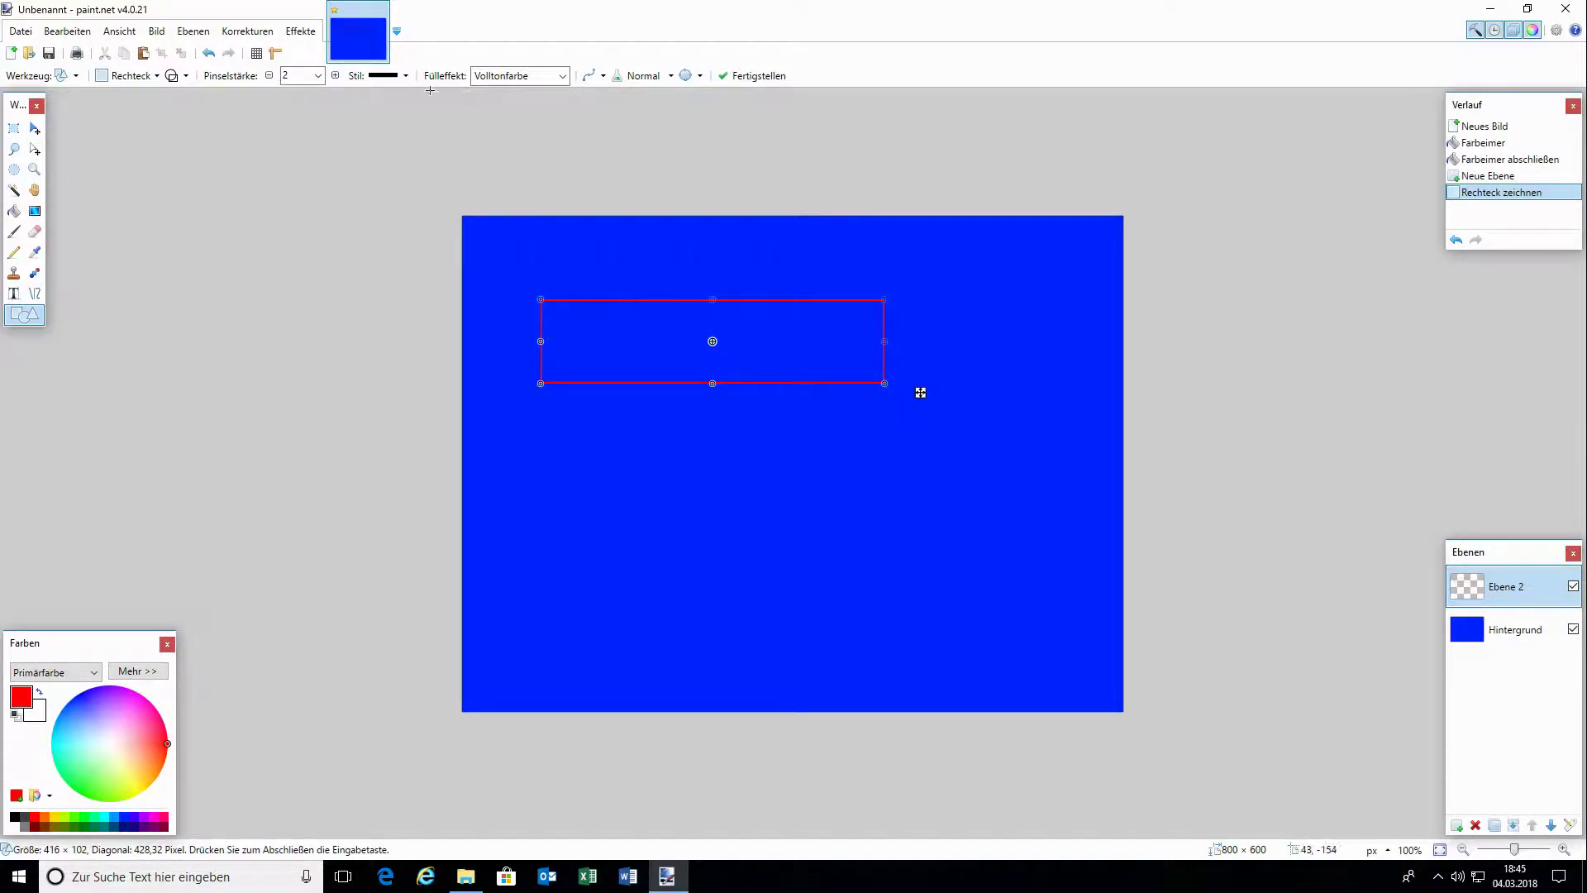
{"action": "left_click", "coordinate": [177, 75]}
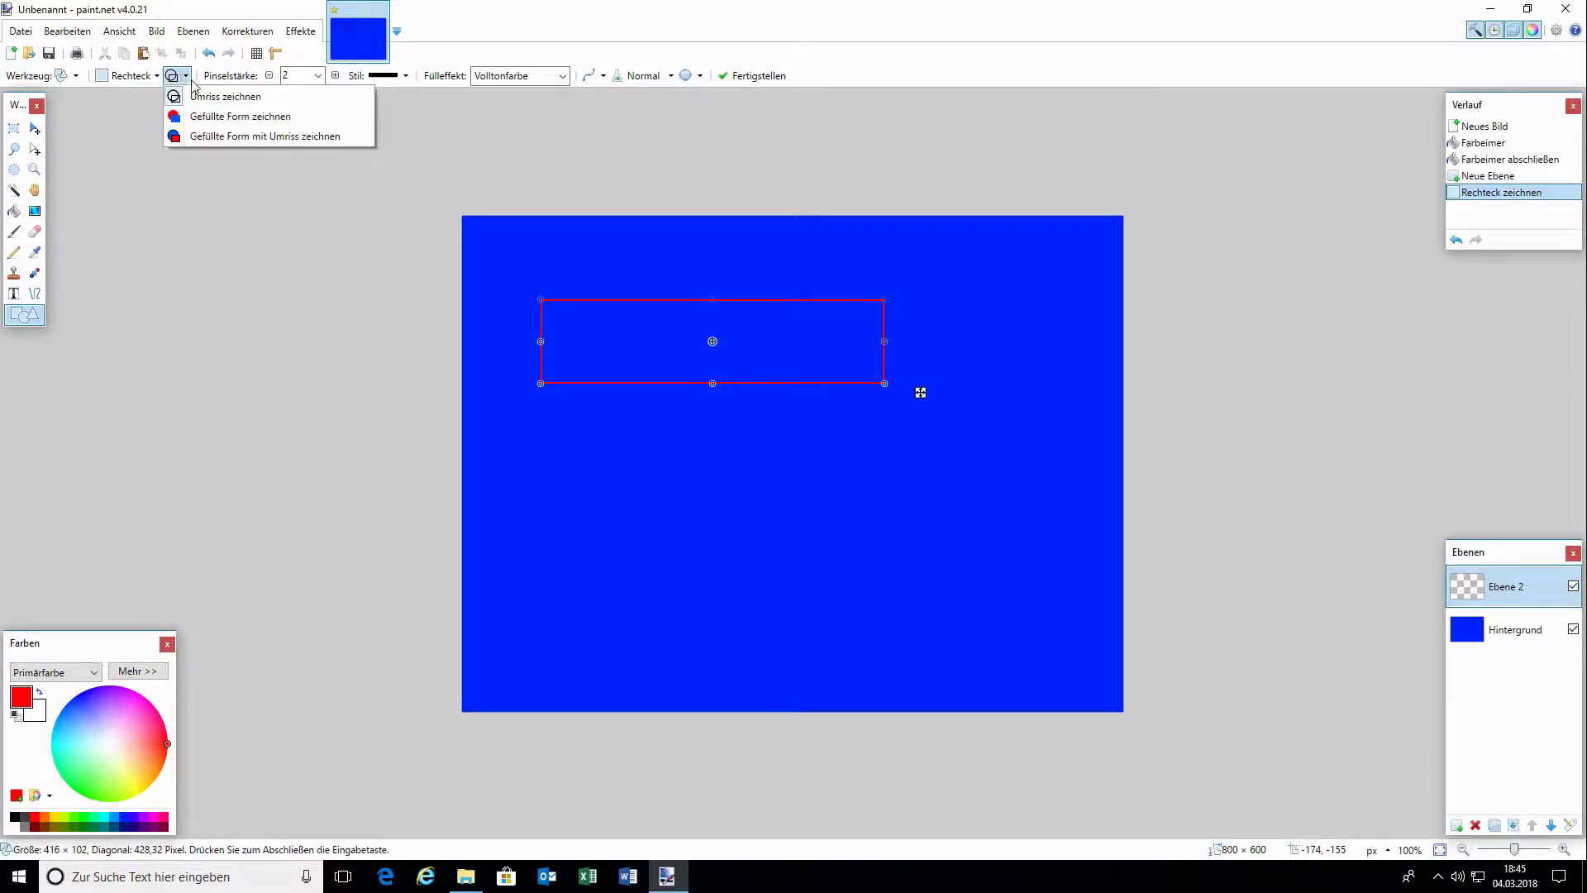
{"action": "left_click", "coordinate": [231, 118]}
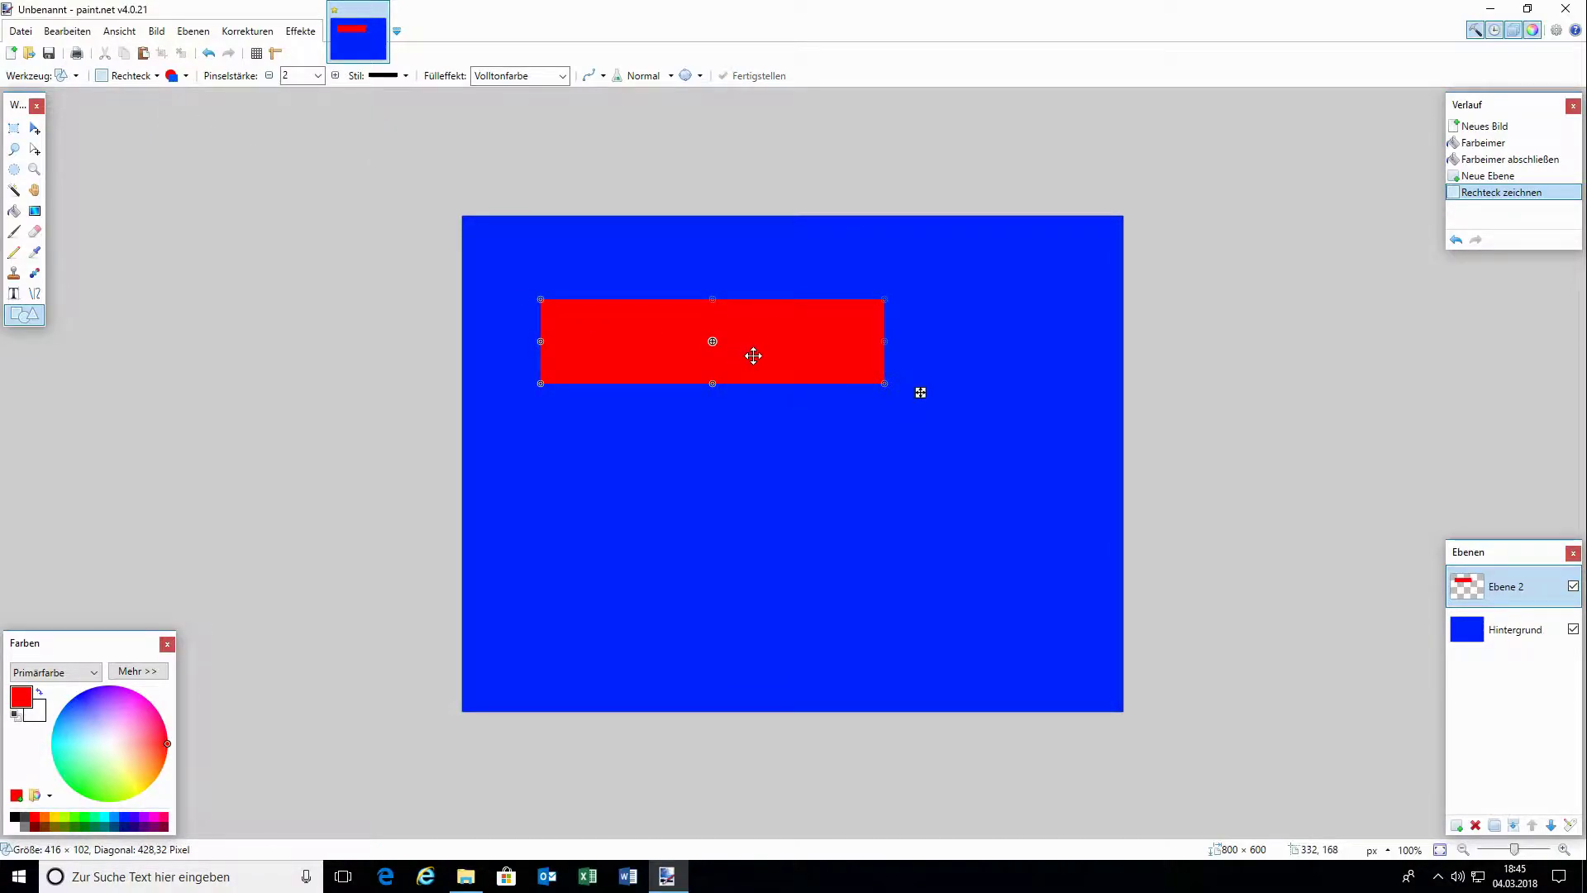
Step: Move the red rectangle toward the image centre, commit it, and make Hintergrund active
{"action": "mouse_move", "coordinate": [774, 344]}
{"action": "left_mouse_down"}
{"action": "mouse_move", "coordinate": [868, 435]}
{"action": "mouse_move", "coordinate": [815, 422]}
{"action": "left_mouse_up"}
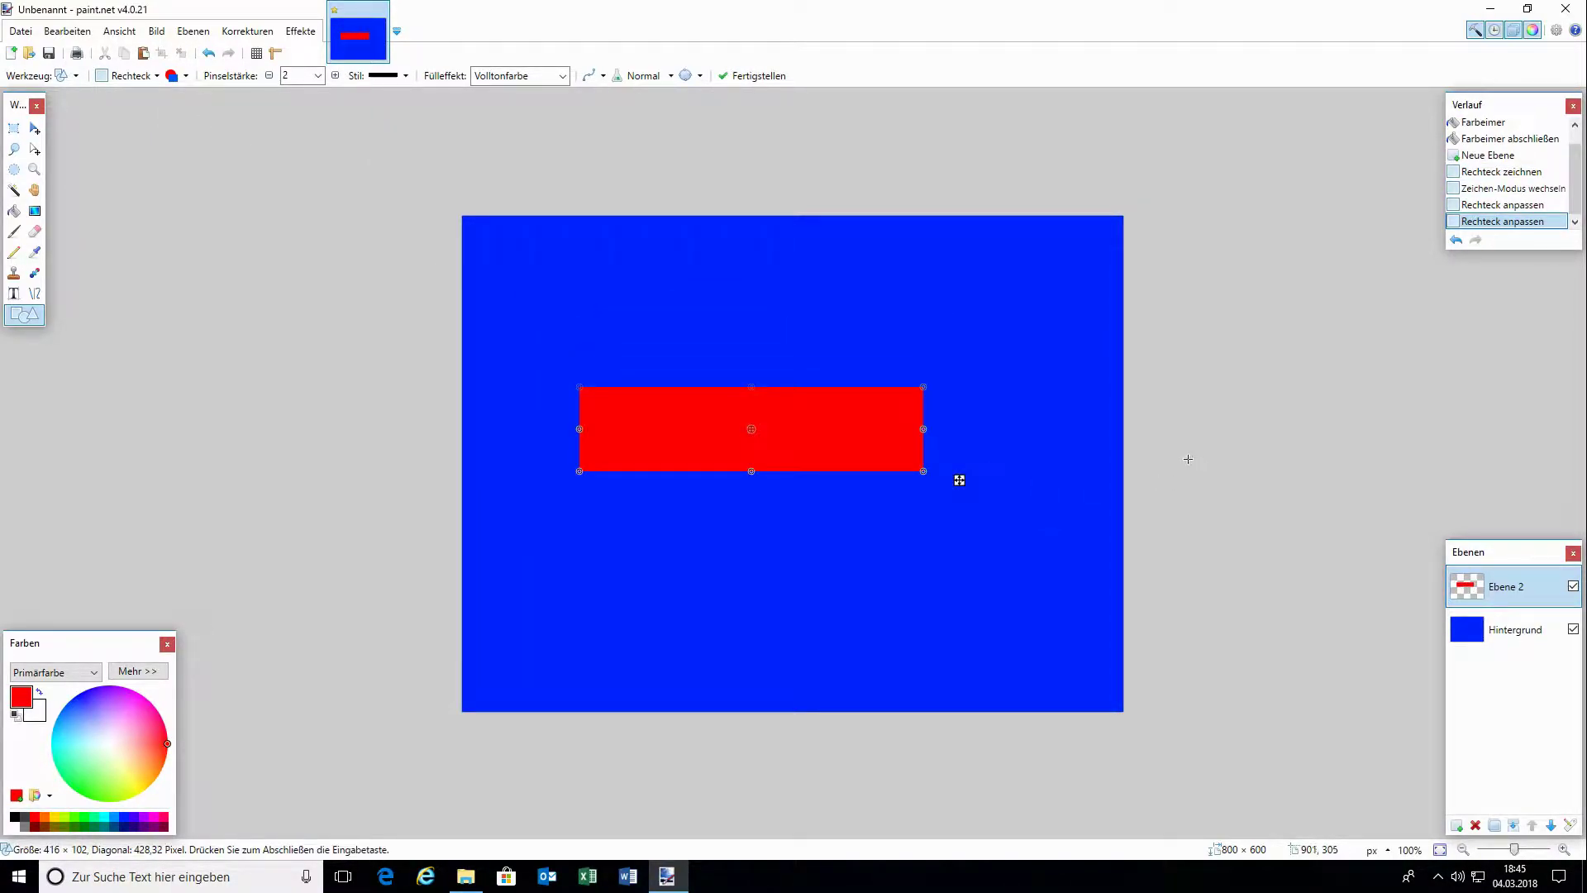
{"action": "key", "text": "Return"}
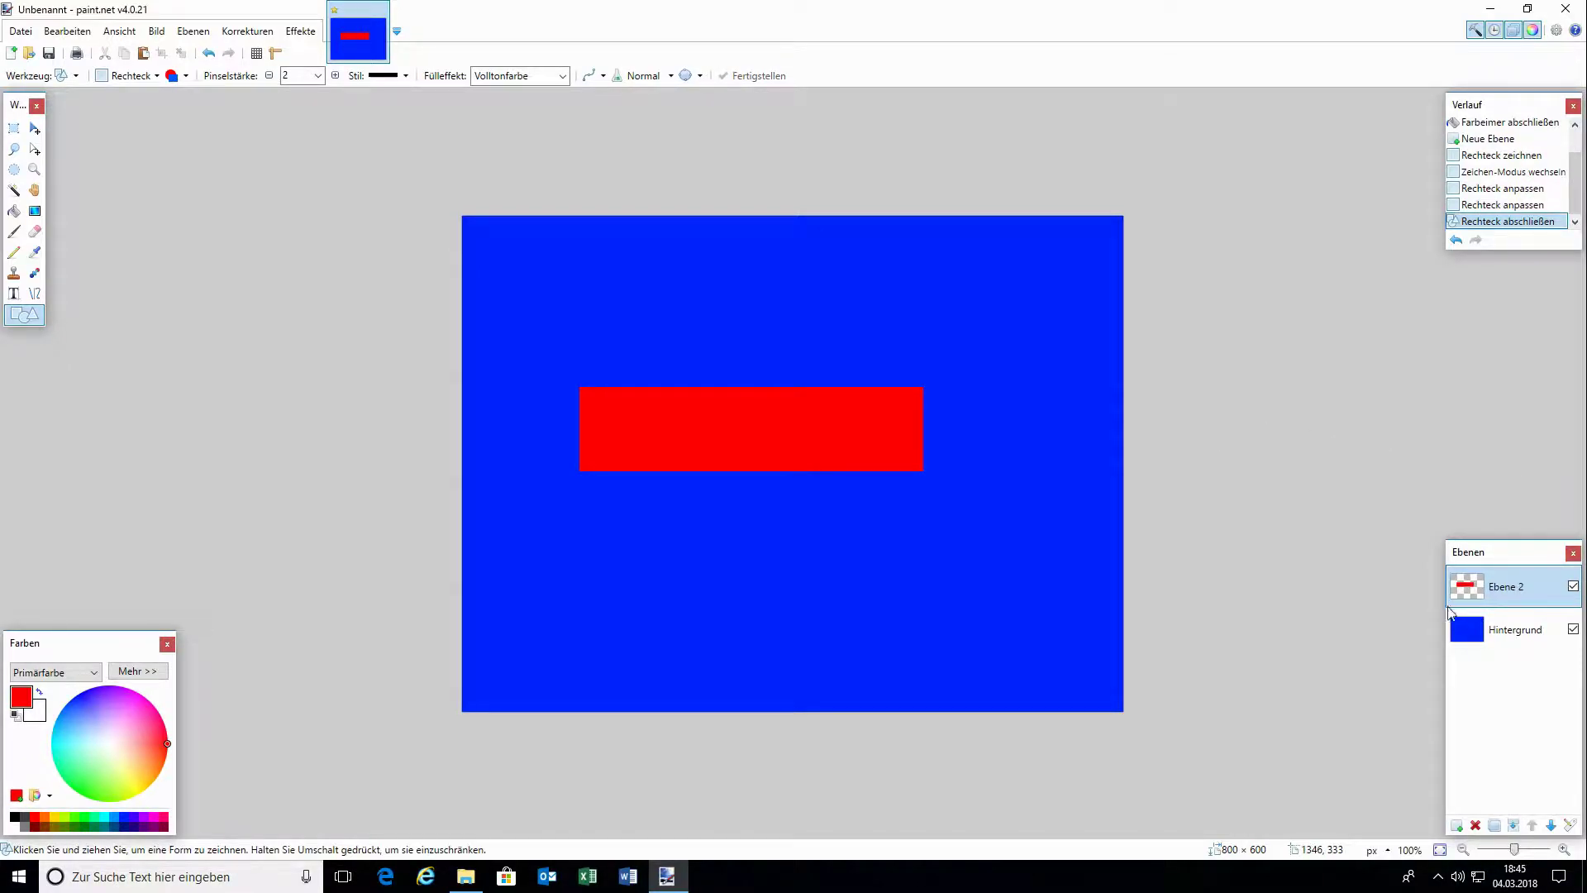
{"action": "left_click", "coordinate": [1496, 630]}
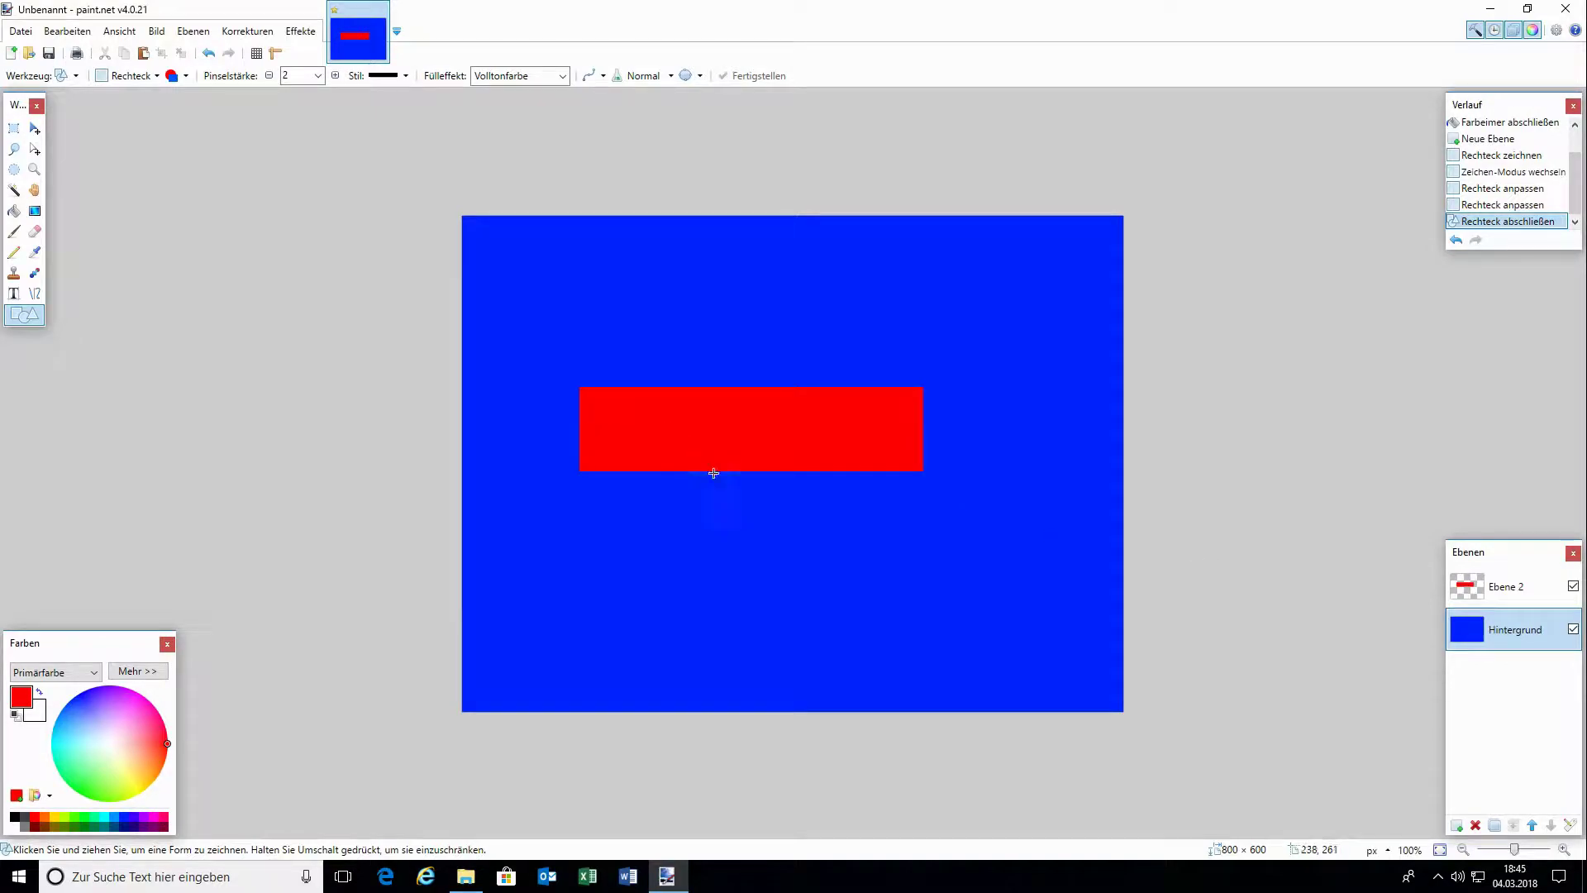
Step: Cut two transparent holes into the blue Hintergrund: a strip below the bar and an area near its right end
{"action": "key", "text": "s"}
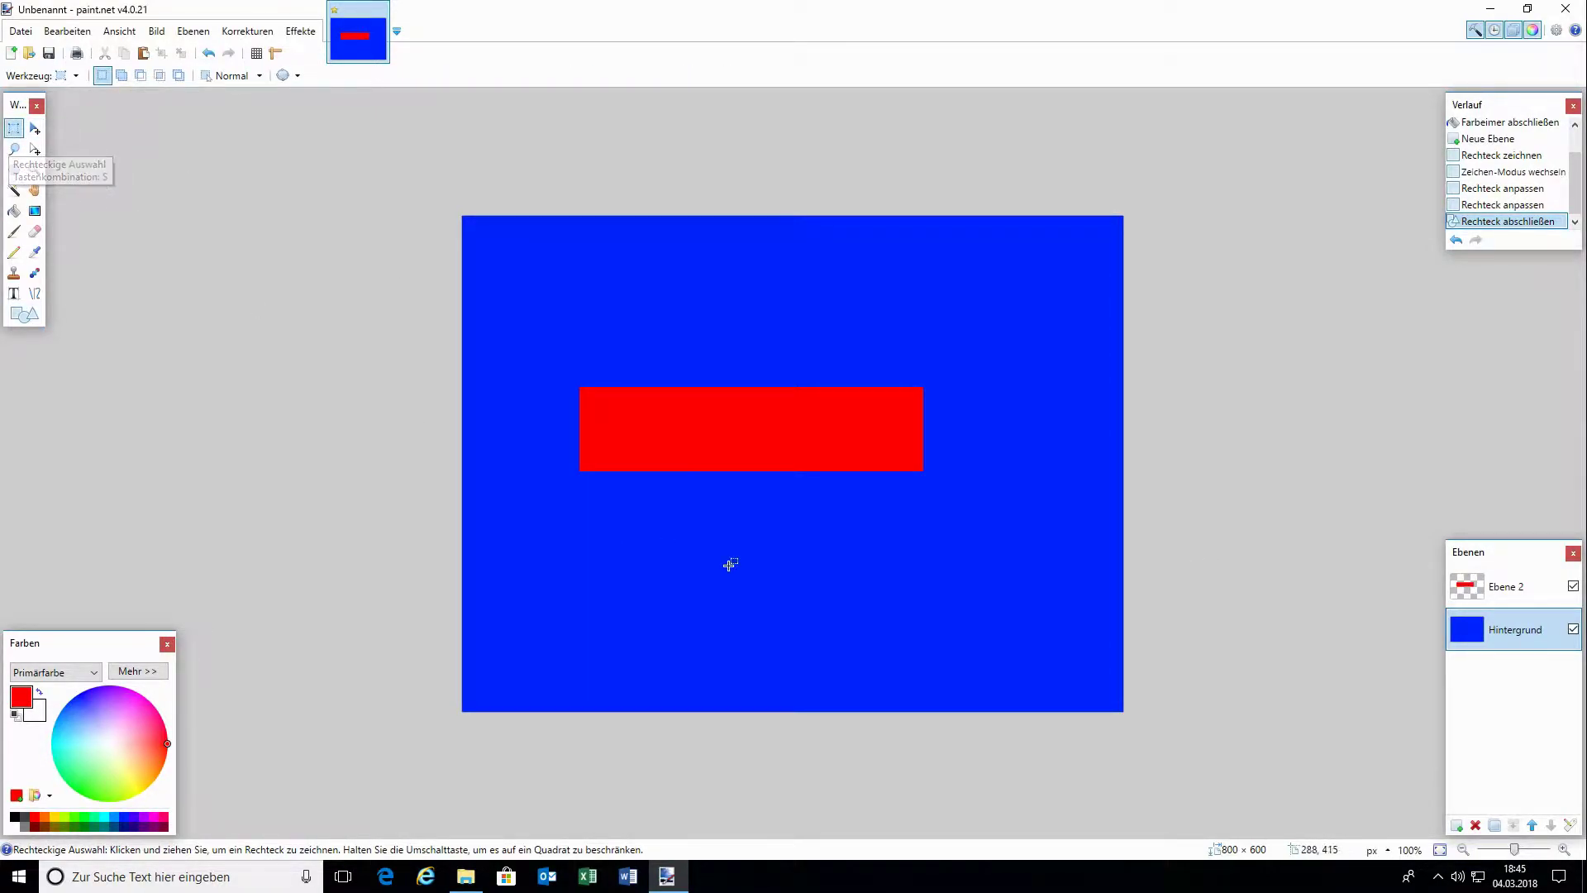
{"action": "left_click_drag", "start_coordinate": [618, 522], "coordinate": [1015, 625]}
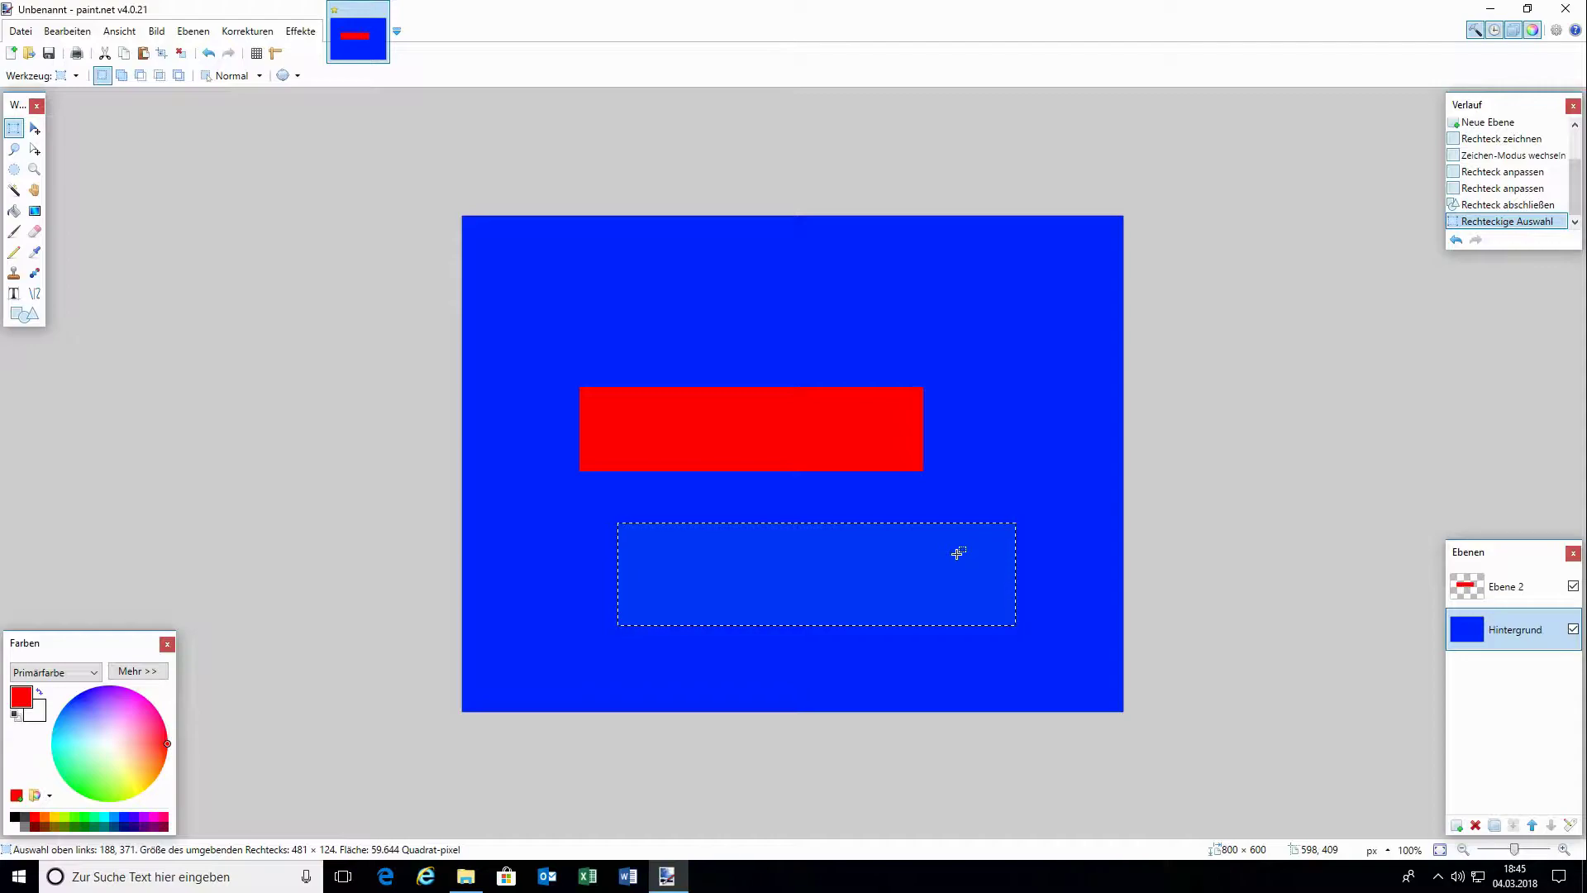
{"action": "key", "text": "Delete"}
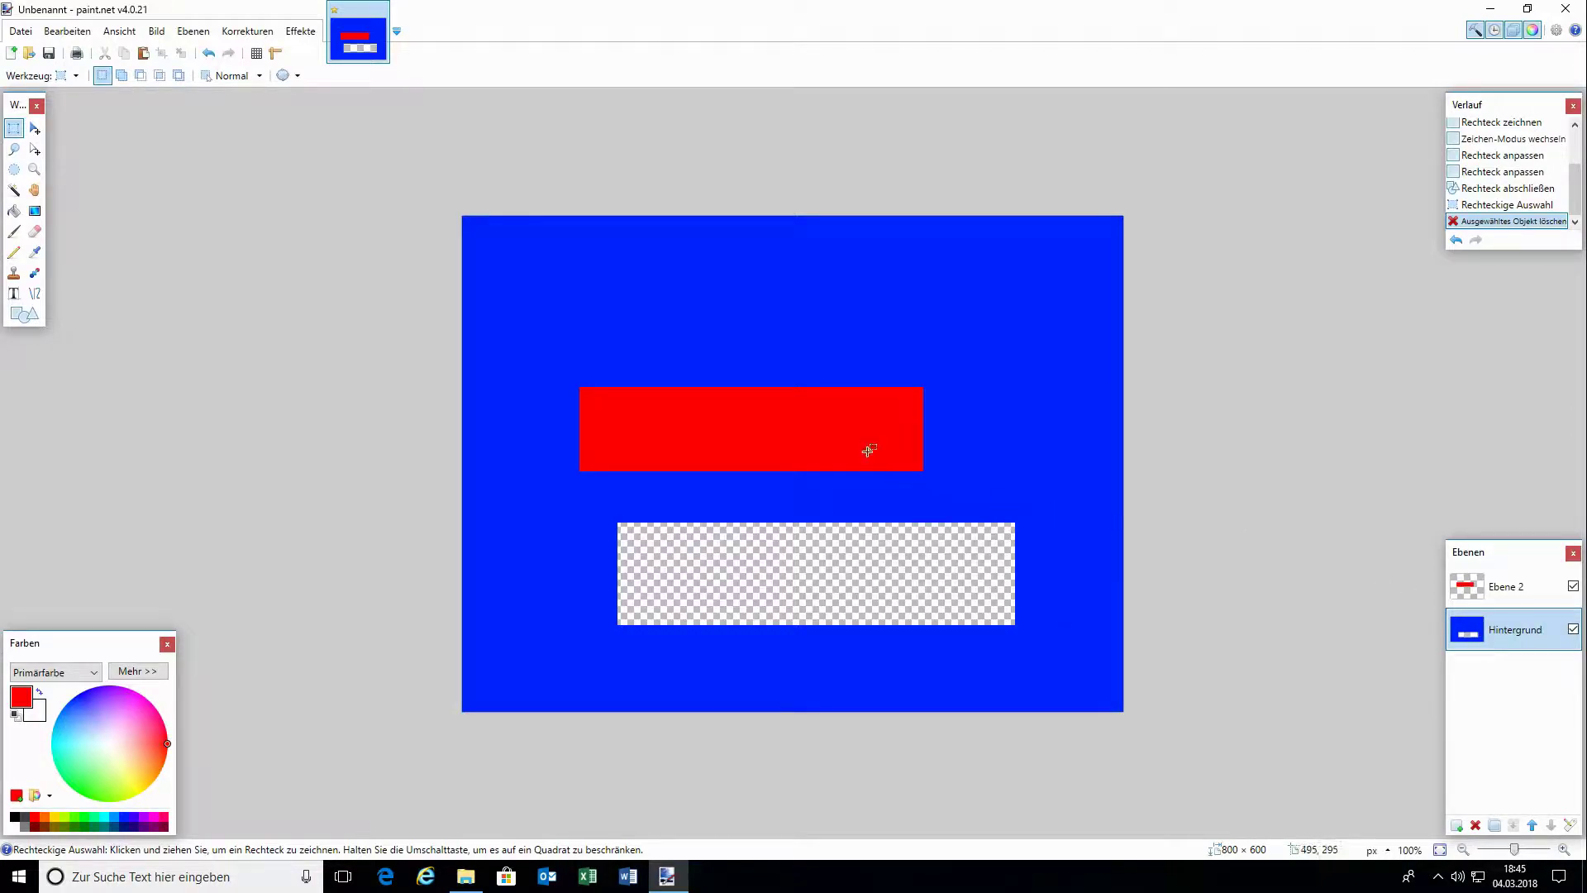
{"action": "left_click_drag", "start_coordinate": [887, 392], "coordinate": [958, 500]}
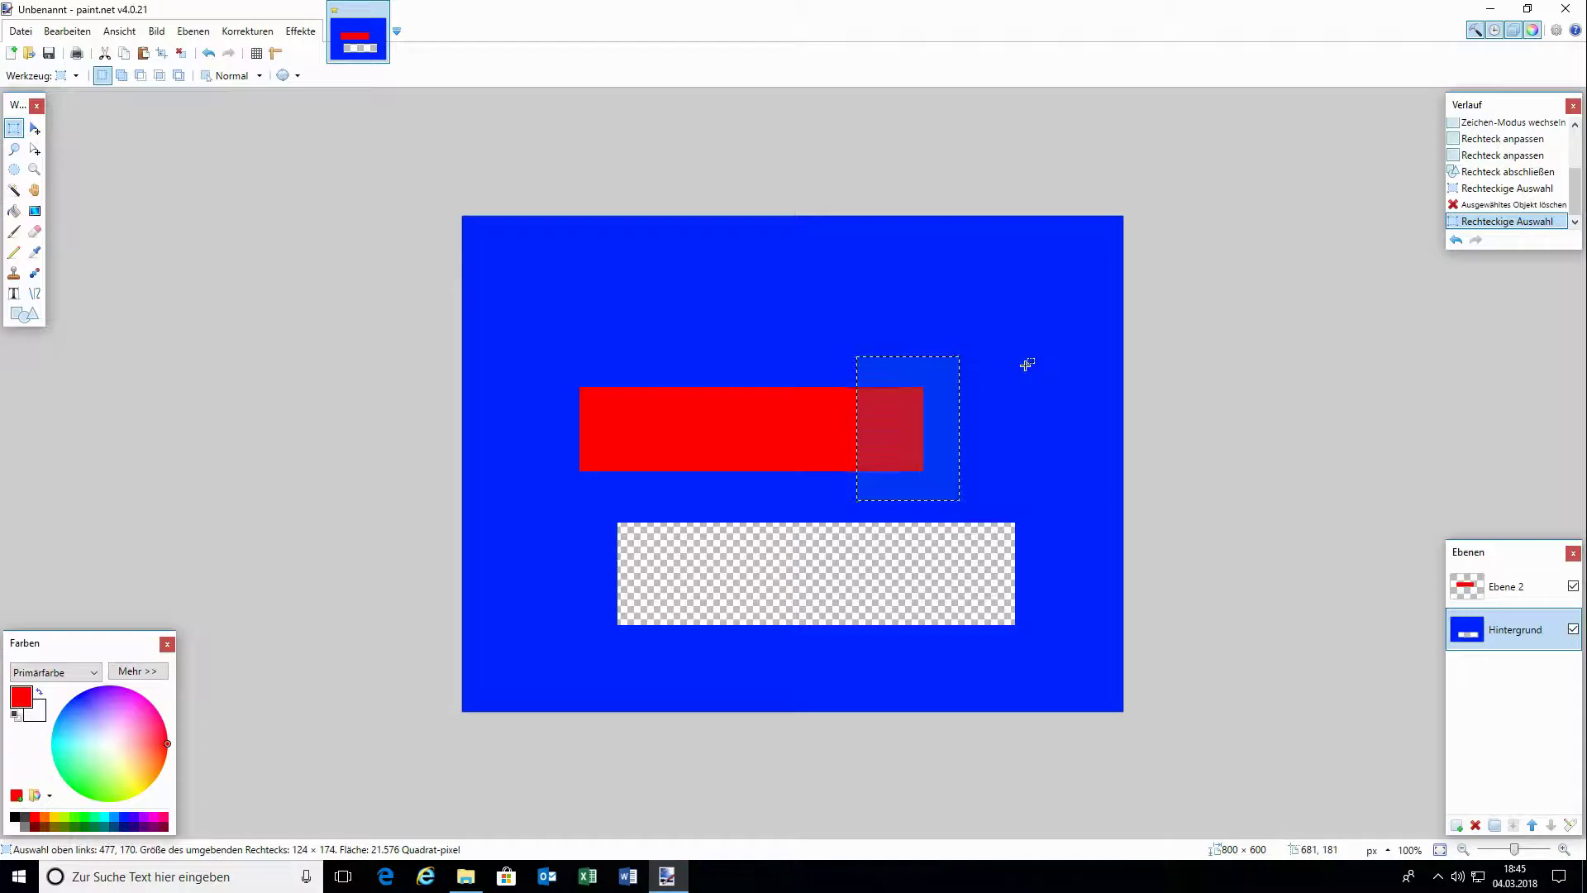
{"action": "key", "text": "Delete"}
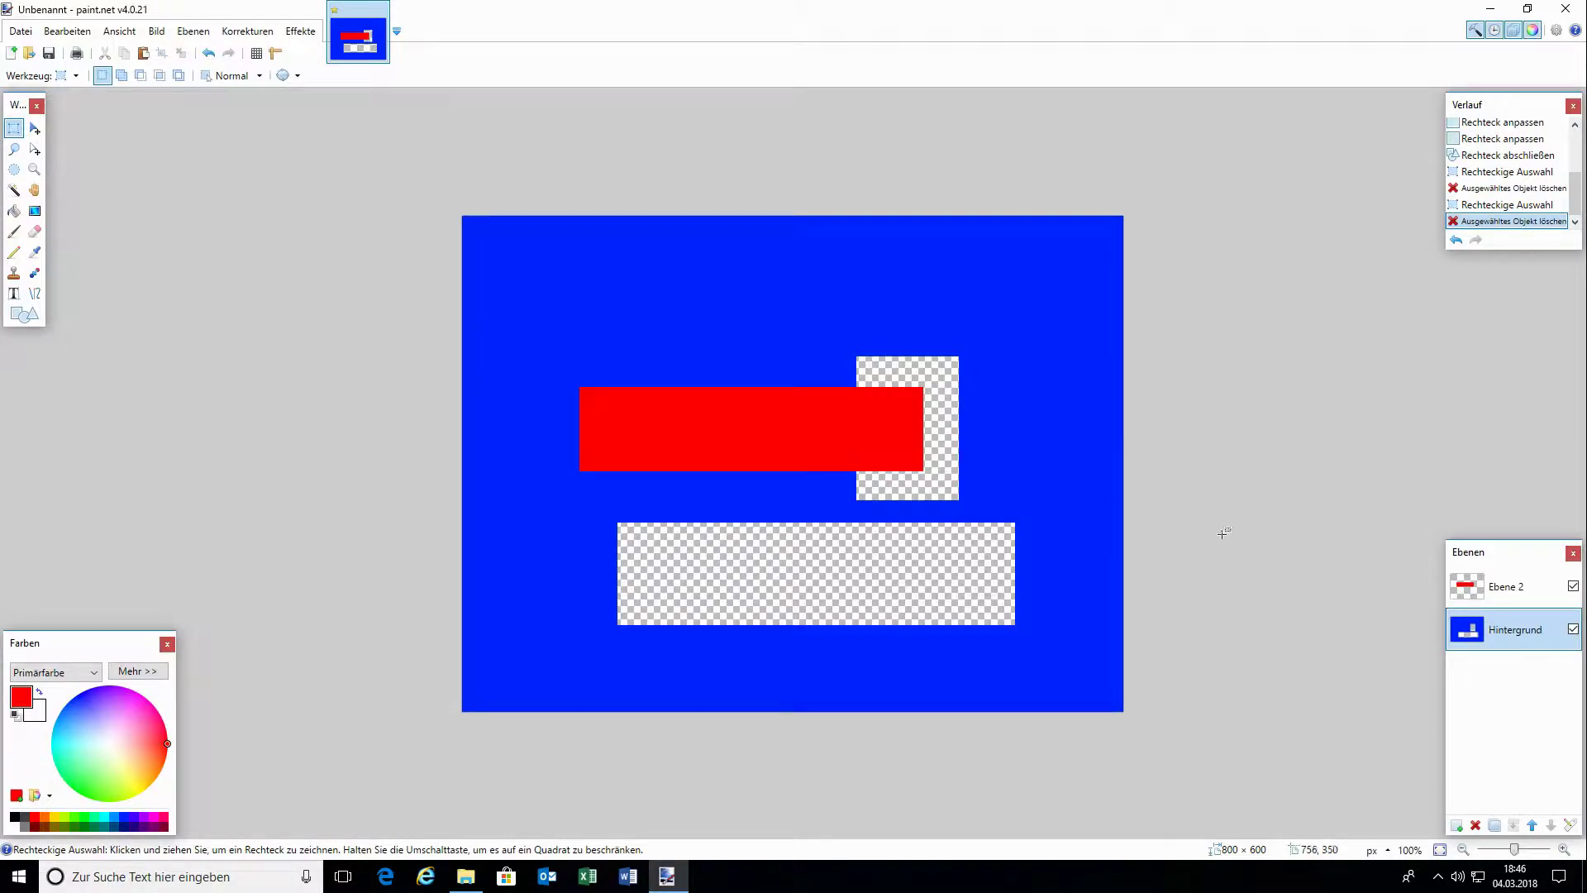
Step: On Ebene 2, delete a strip across the middle of the red bar
{"action": "left_click", "coordinate": [1516, 588]}
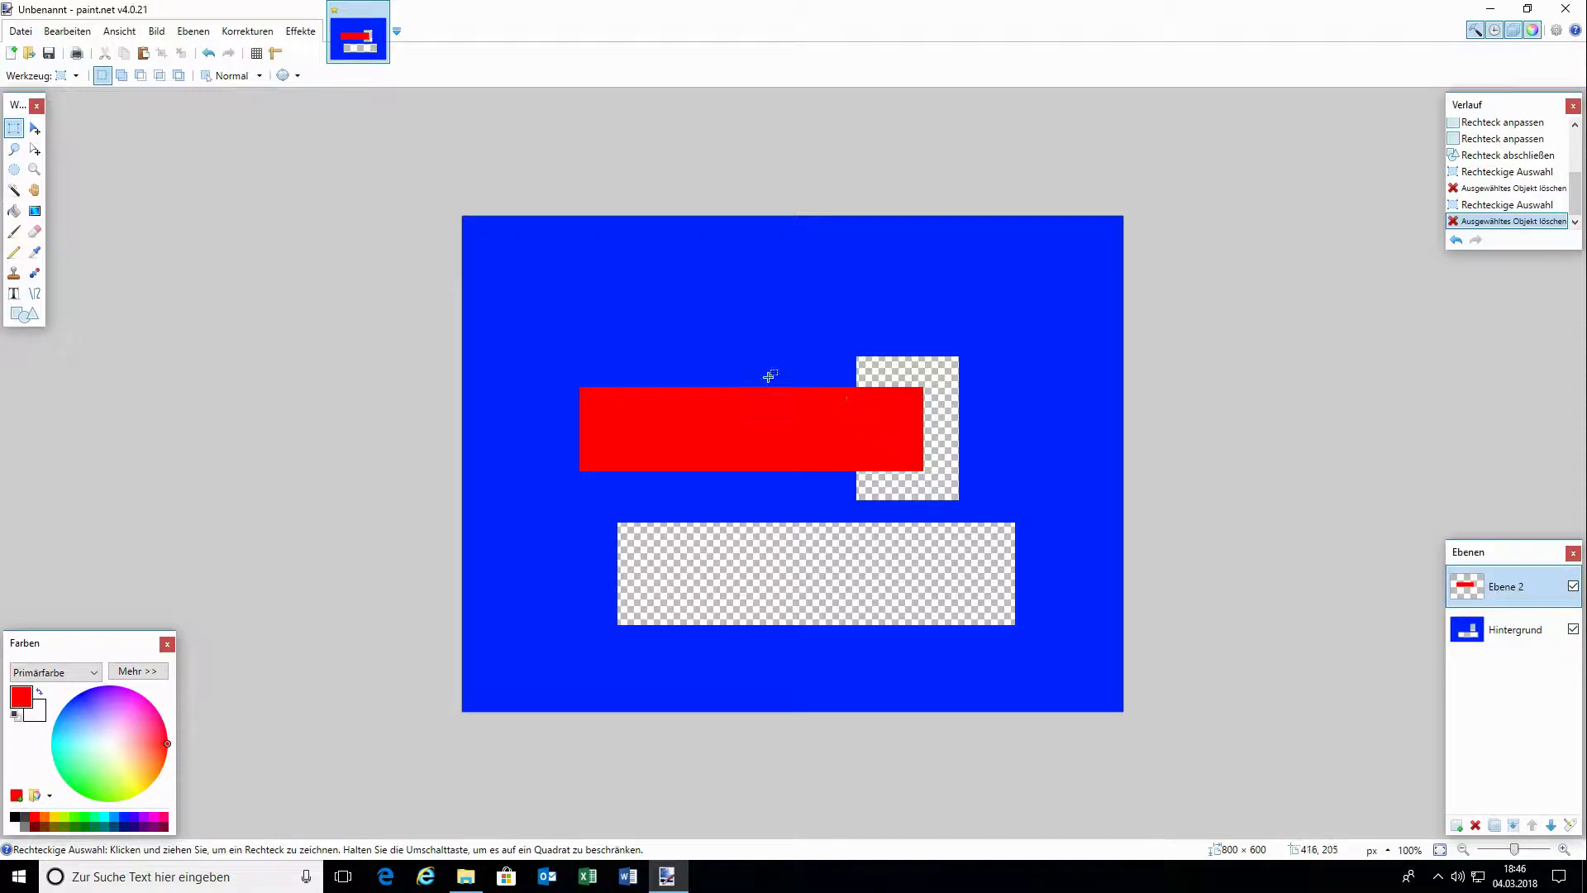
{"action": "left_click_drag", "start_coordinate": [676, 367], "coordinate": [738, 494]}
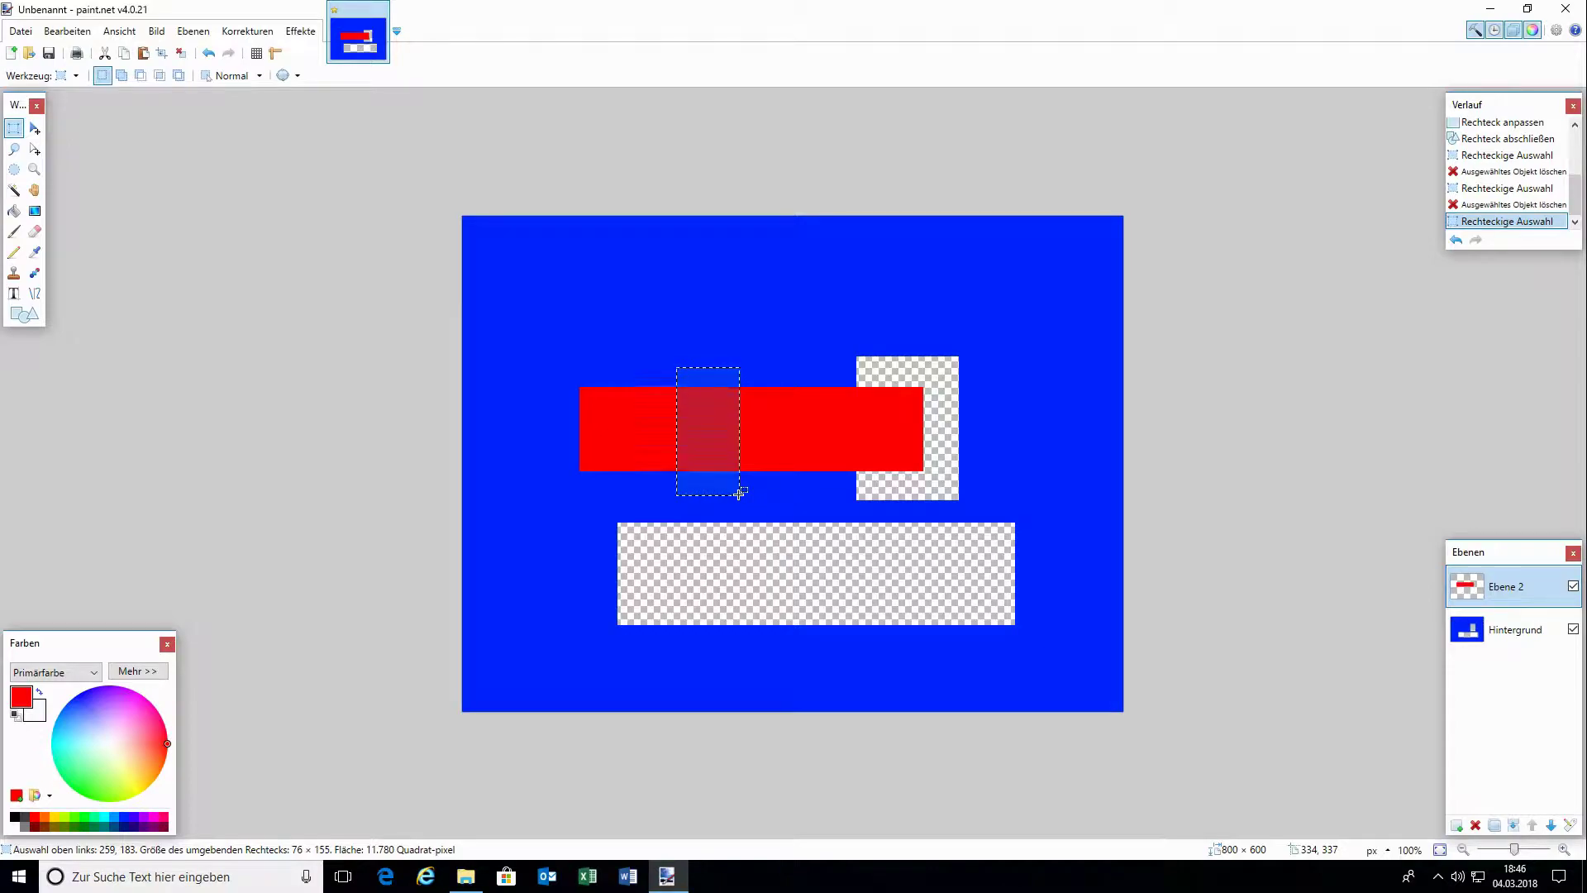
{"action": "key", "text": "Delete"}
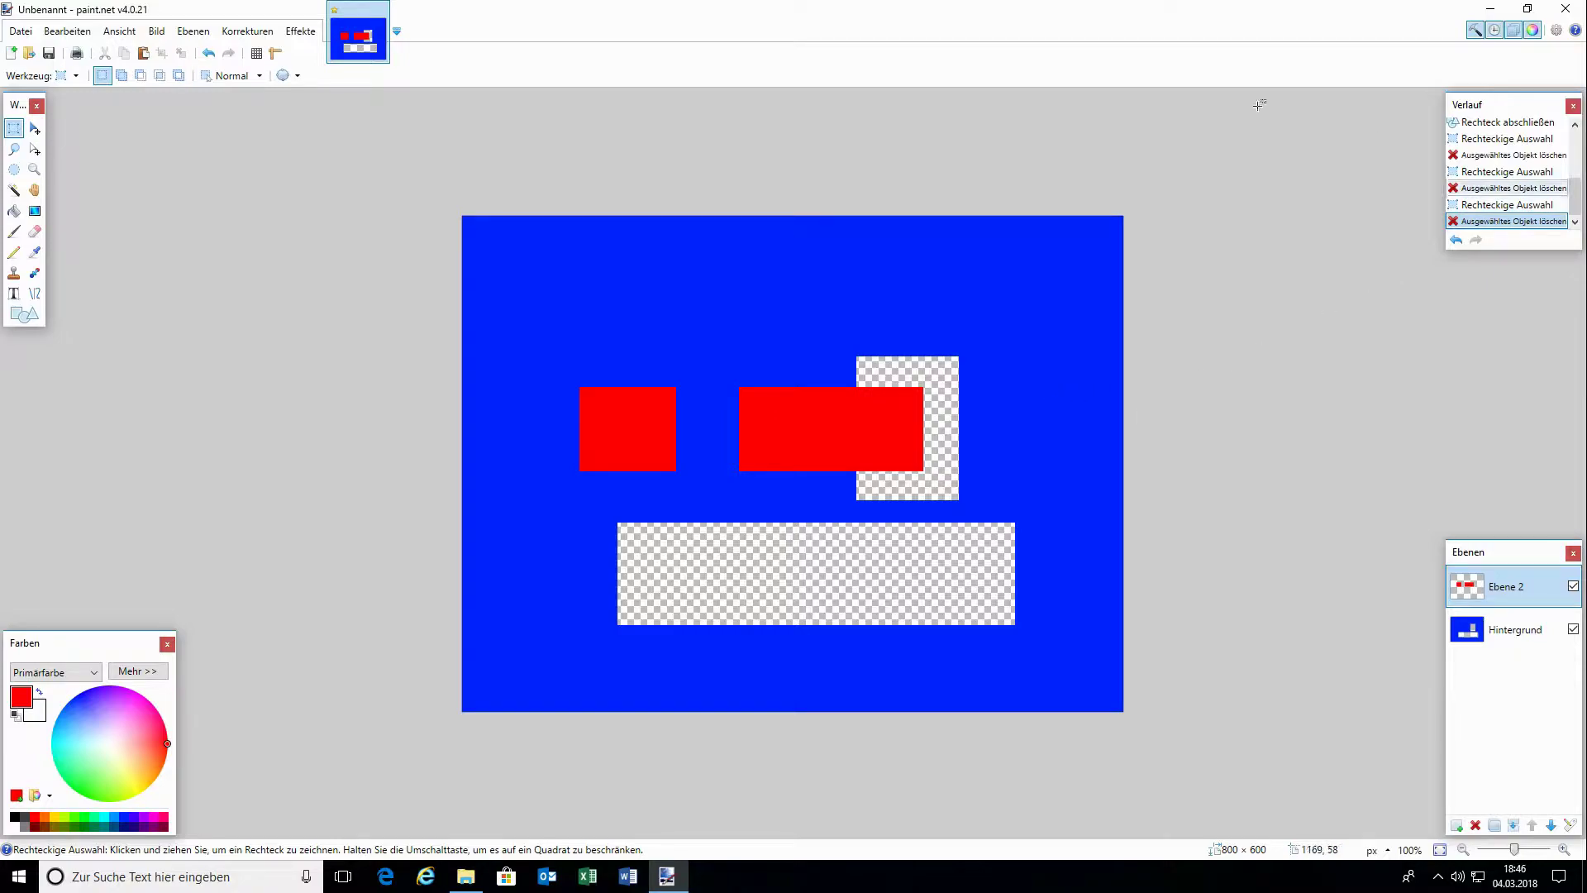
Step: Save the image in the Bilder folder as Unbenannt.pdn, keeping the paint.net (*.pdn) type
{"action": "left_click", "coordinate": [12, 39]}
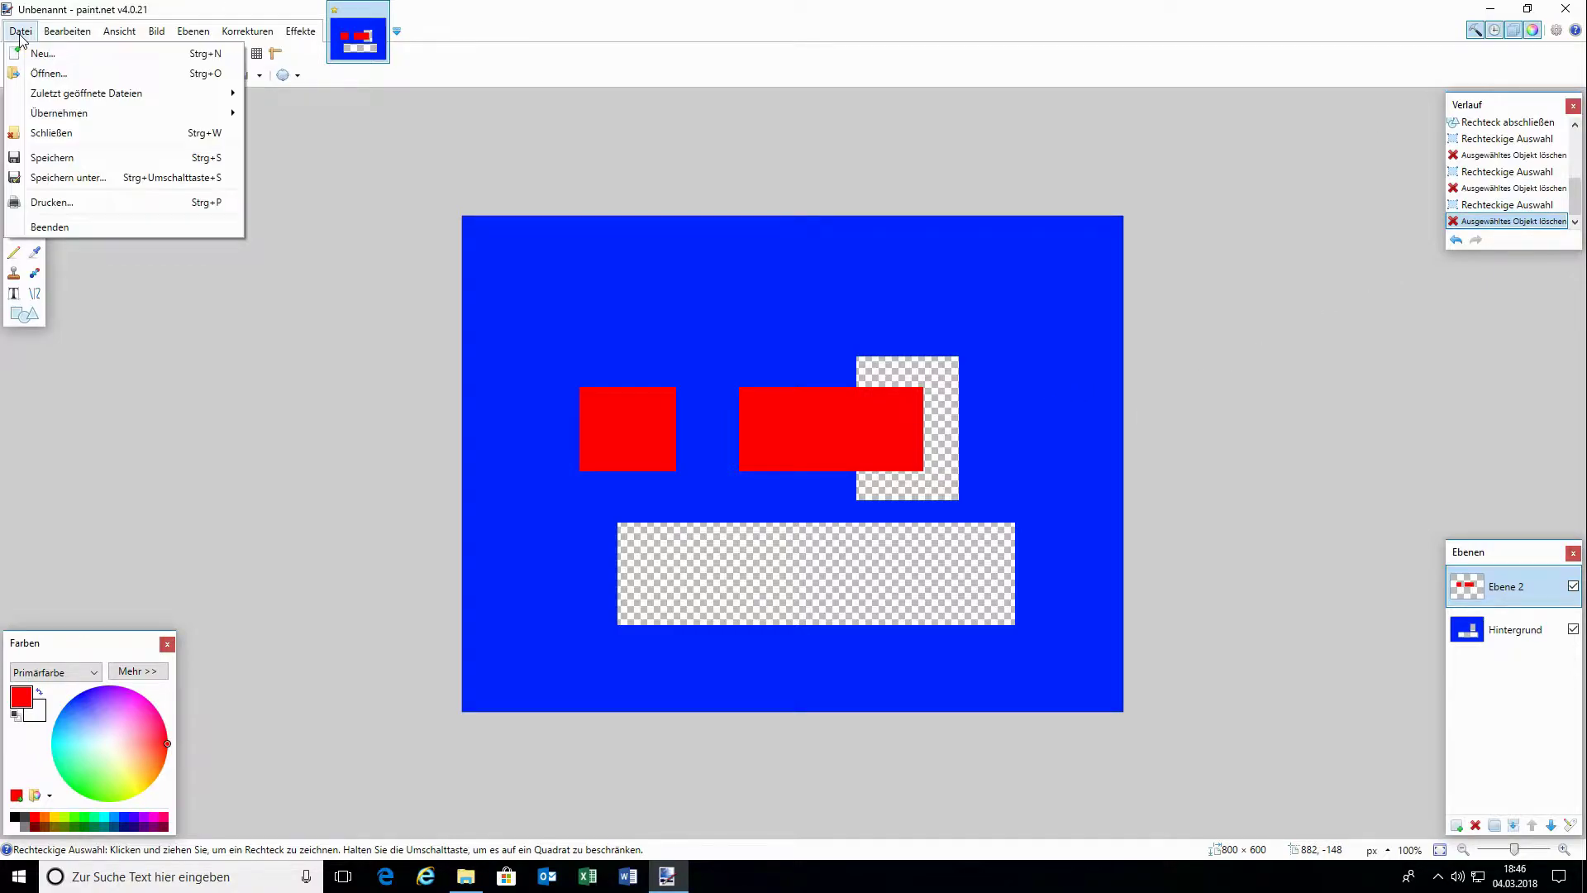
{"action": "left_click", "coordinate": [68, 165]}
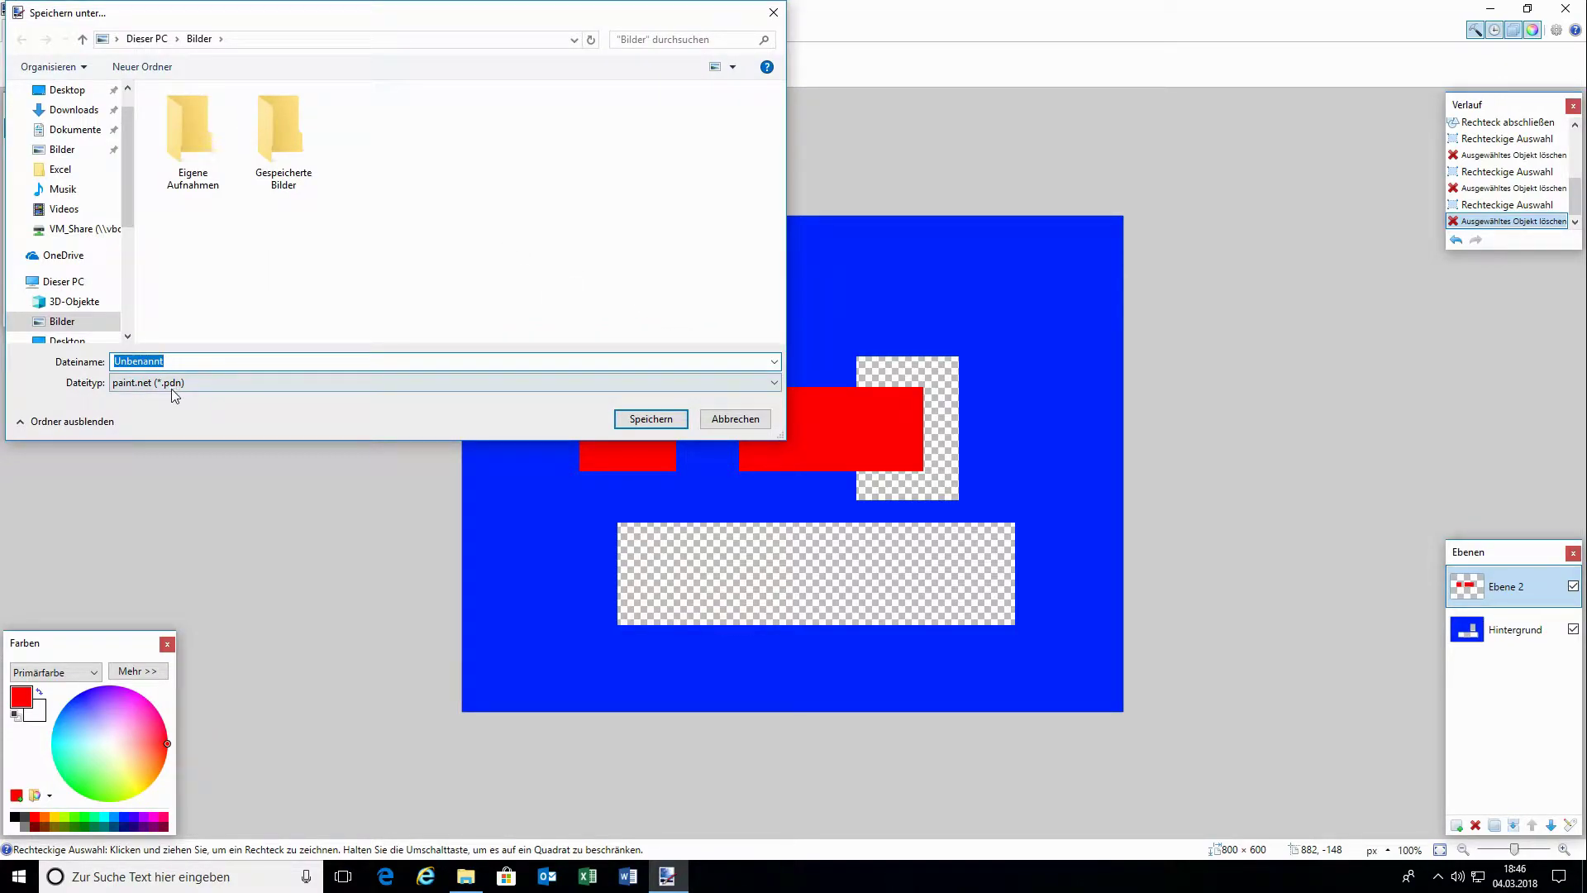
{"action": "left_click", "coordinate": [211, 386]}
{"action": "left_click", "coordinate": [203, 385]}
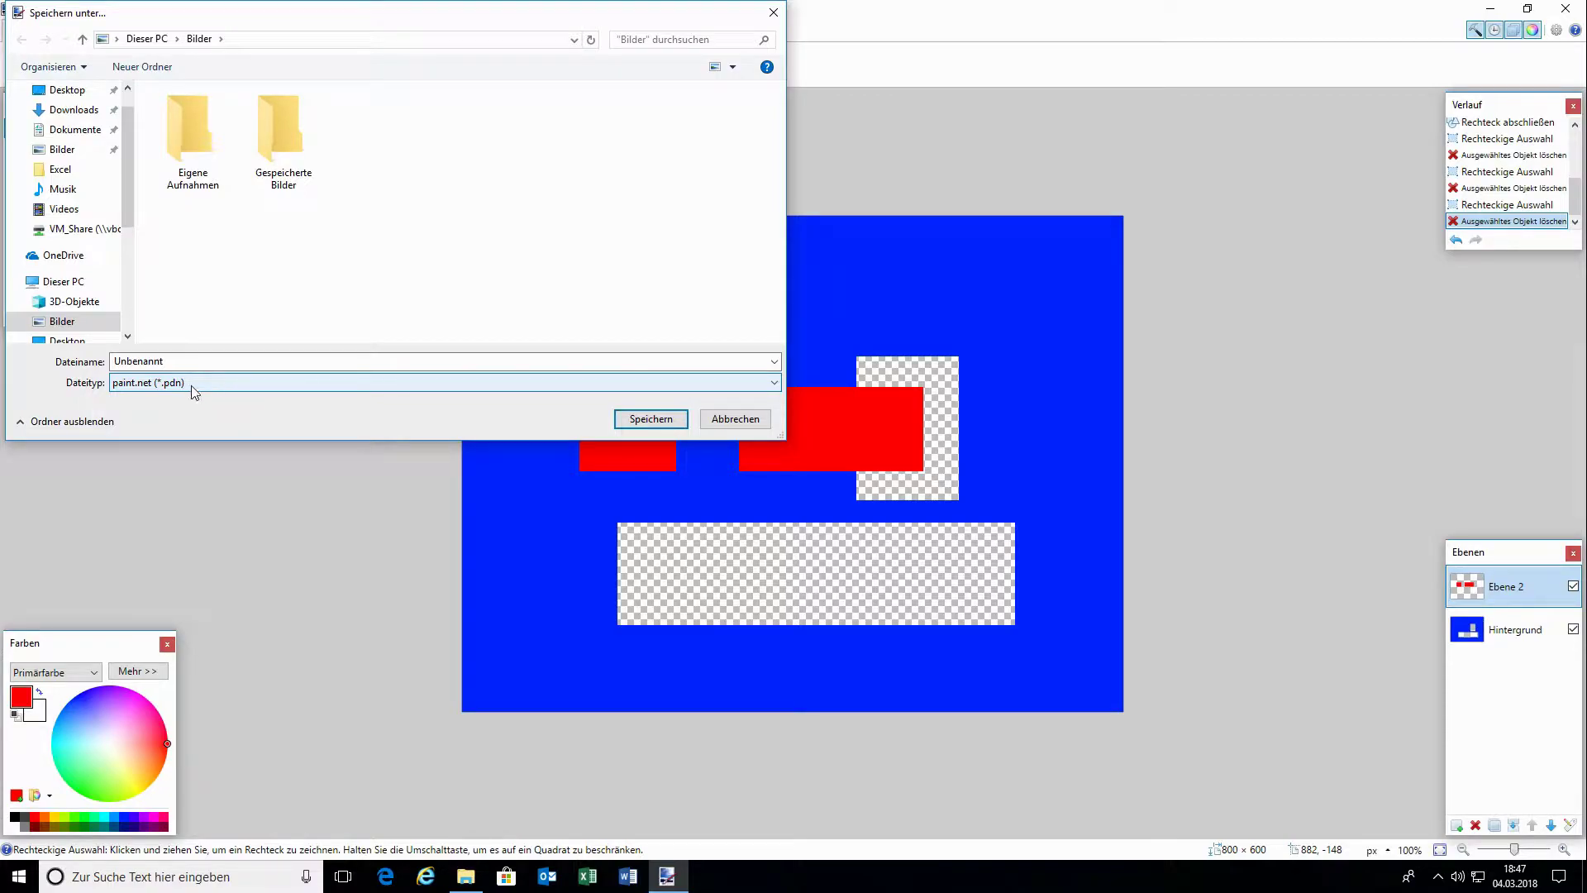
{"action": "left_click_drag", "start_coordinate": [126, 170], "coordinate": [127, 222]}
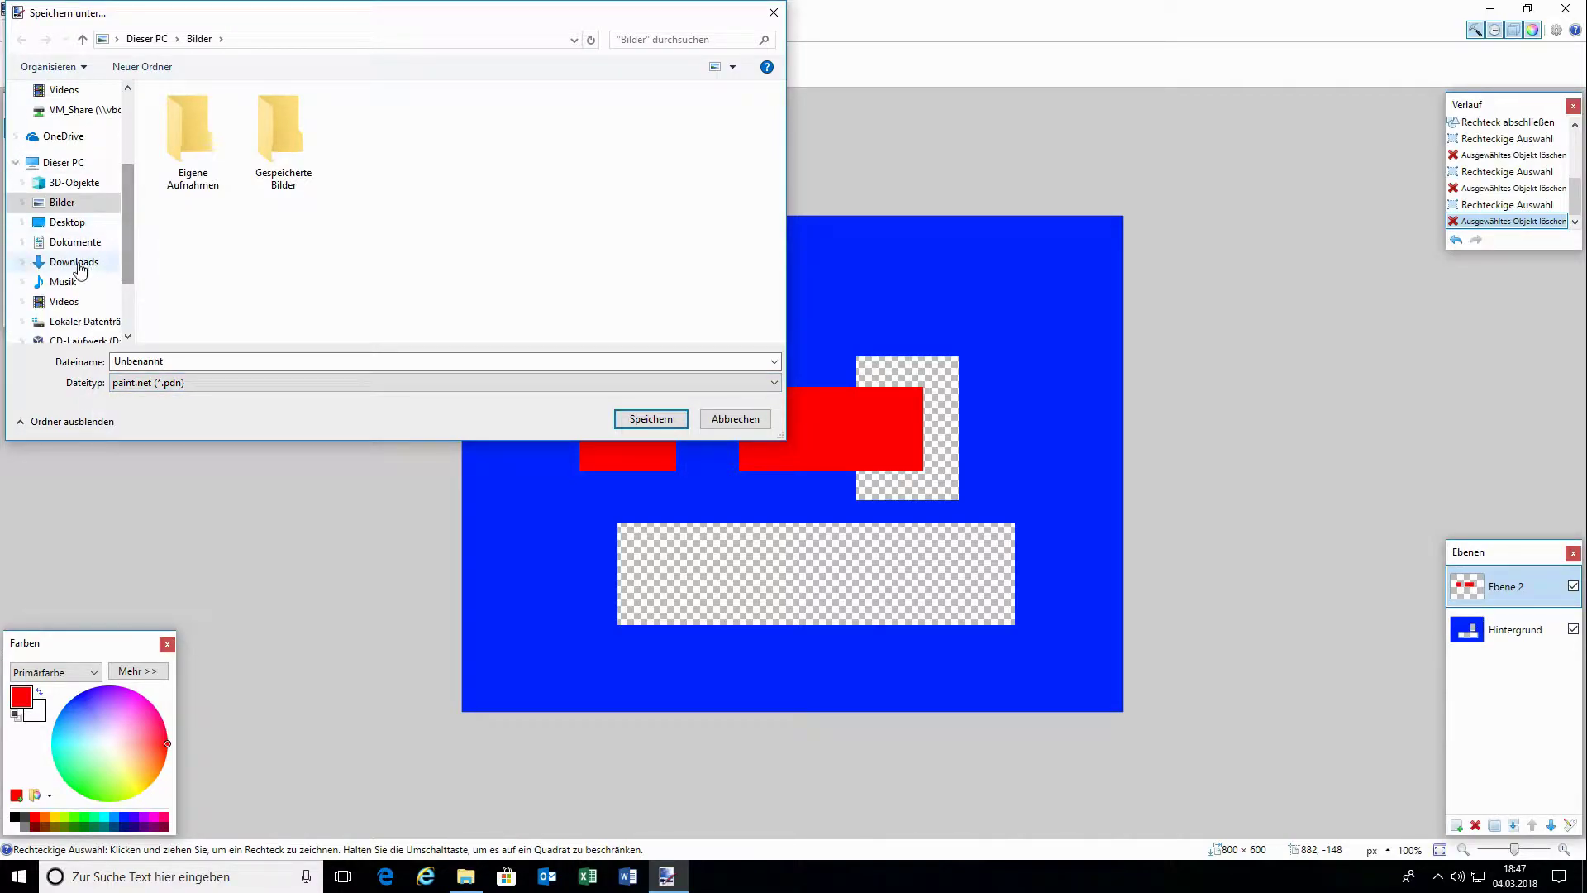
{"action": "left_click", "coordinate": [61, 205]}
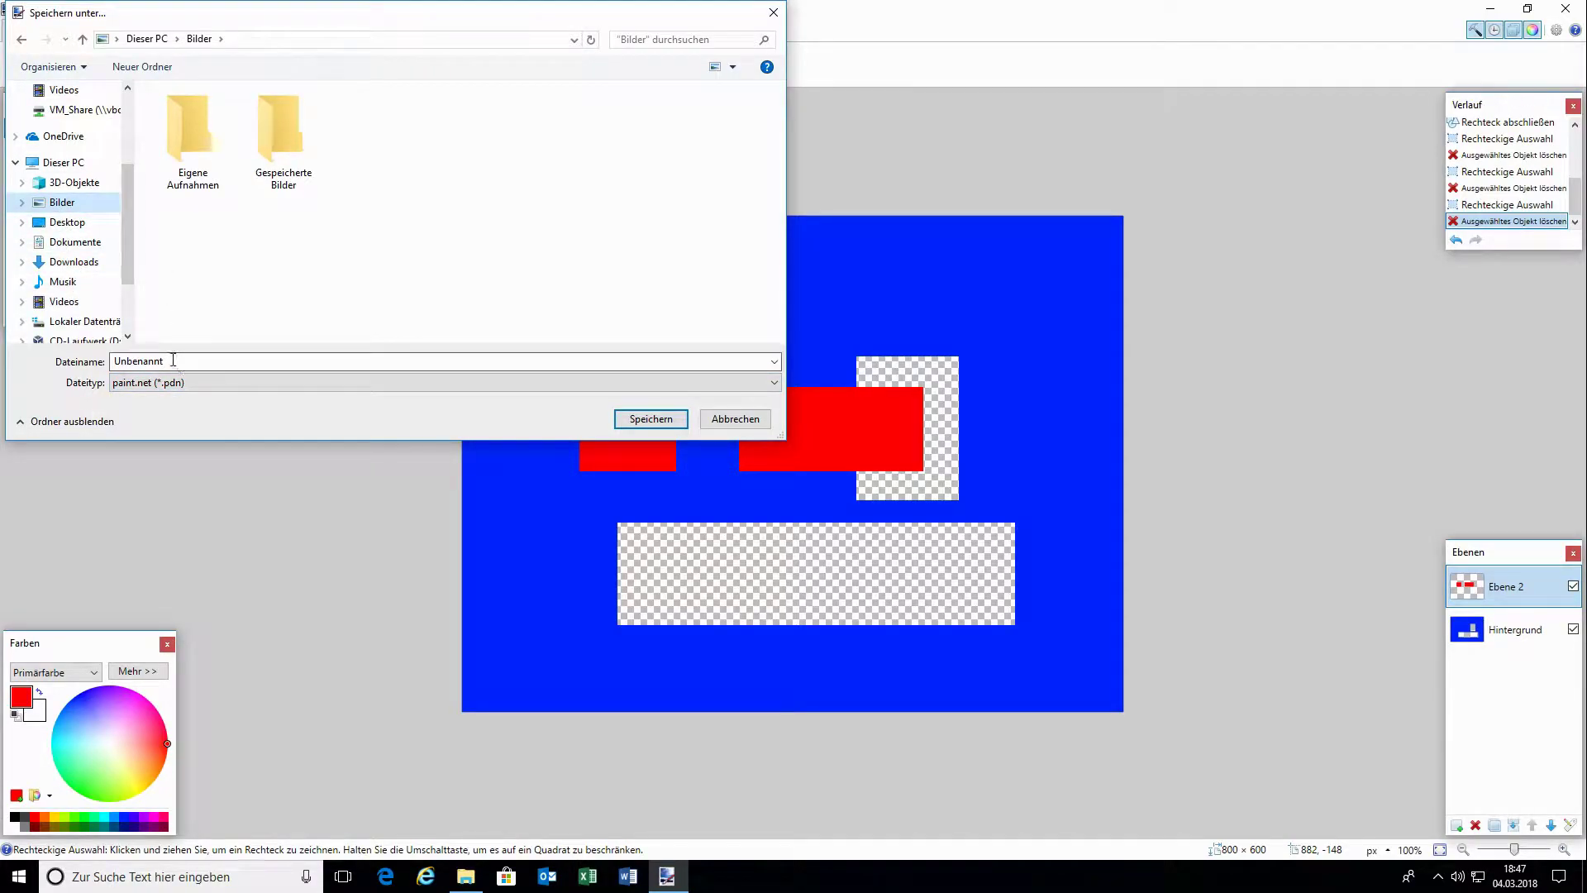
{"action": "left_click", "coordinate": [650, 419]}
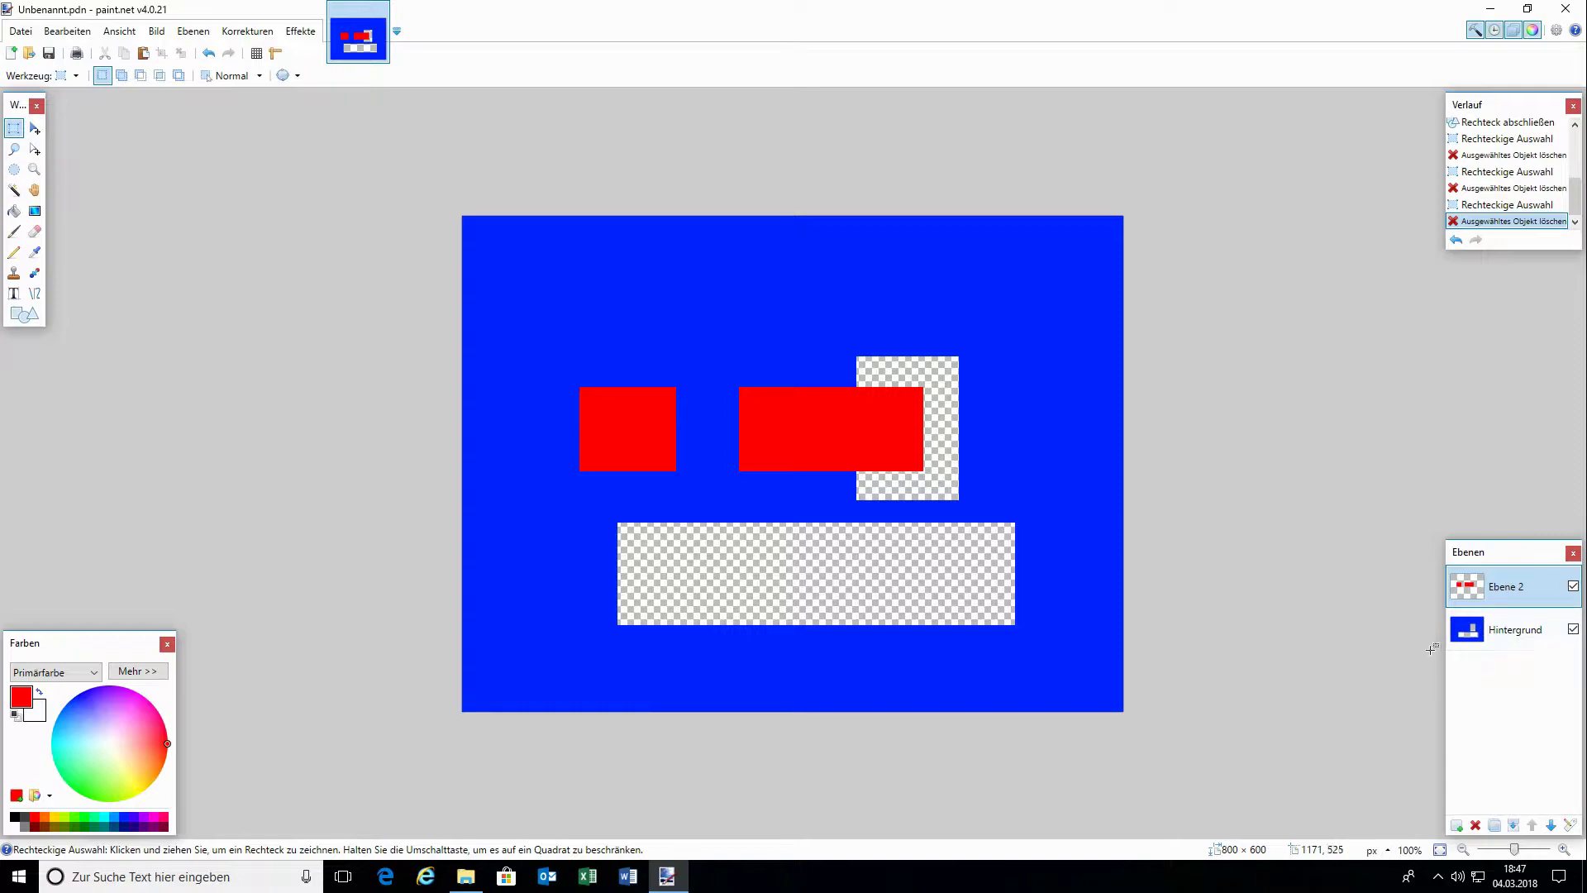
Step: Save a JPEG copy Unbenannt.jpg at quality 95, flattening the layers with Zusammenfassen
{"action": "left_click", "coordinate": [21, 32]}
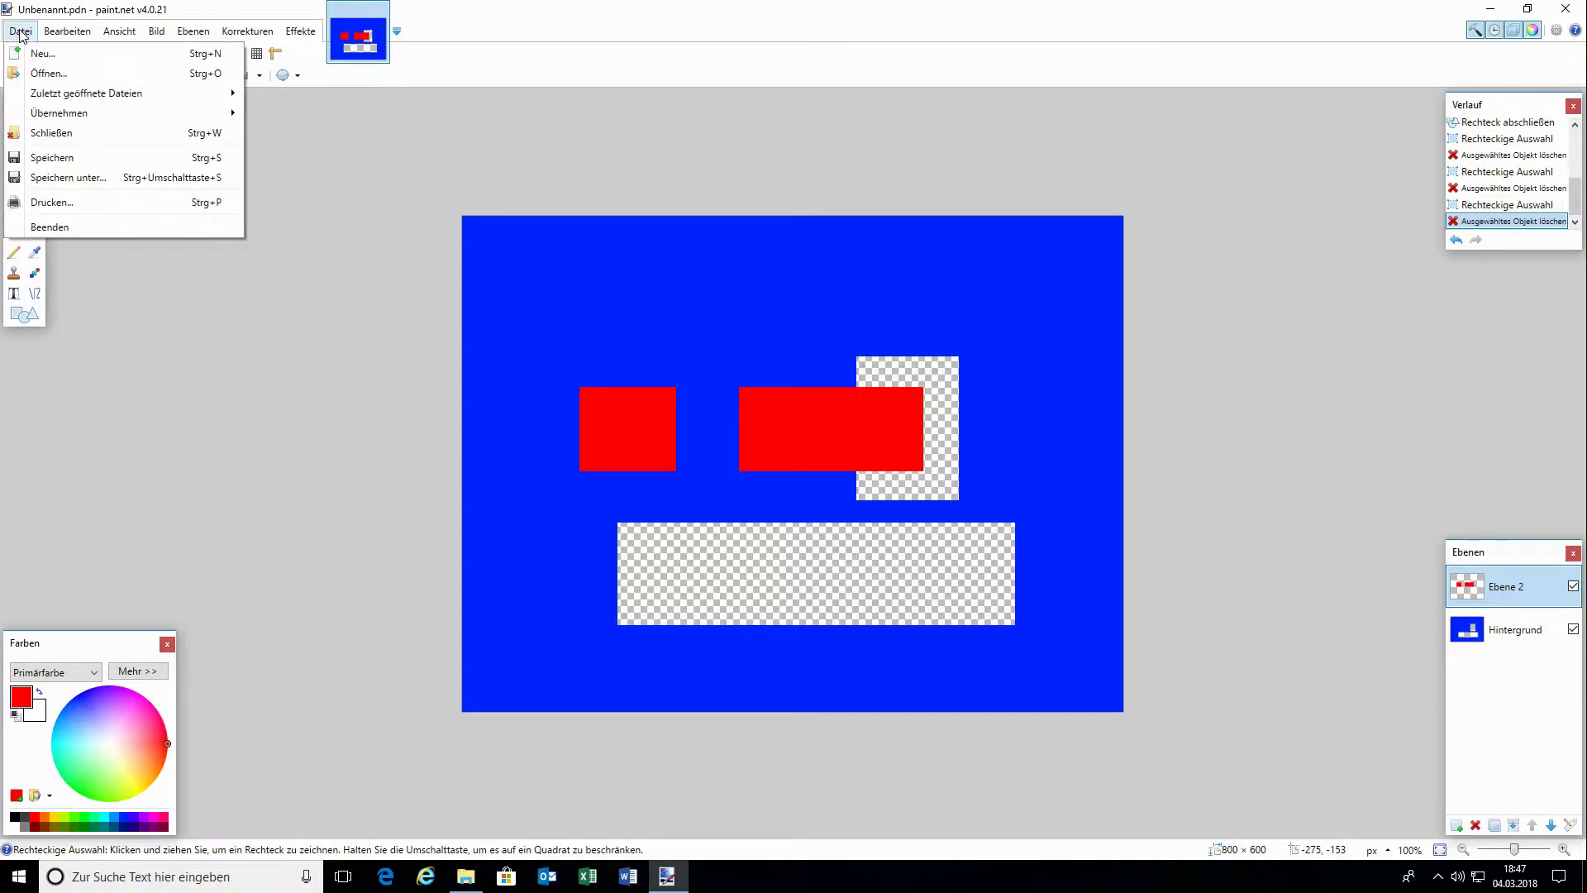
{"action": "left_click", "coordinate": [60, 181]}
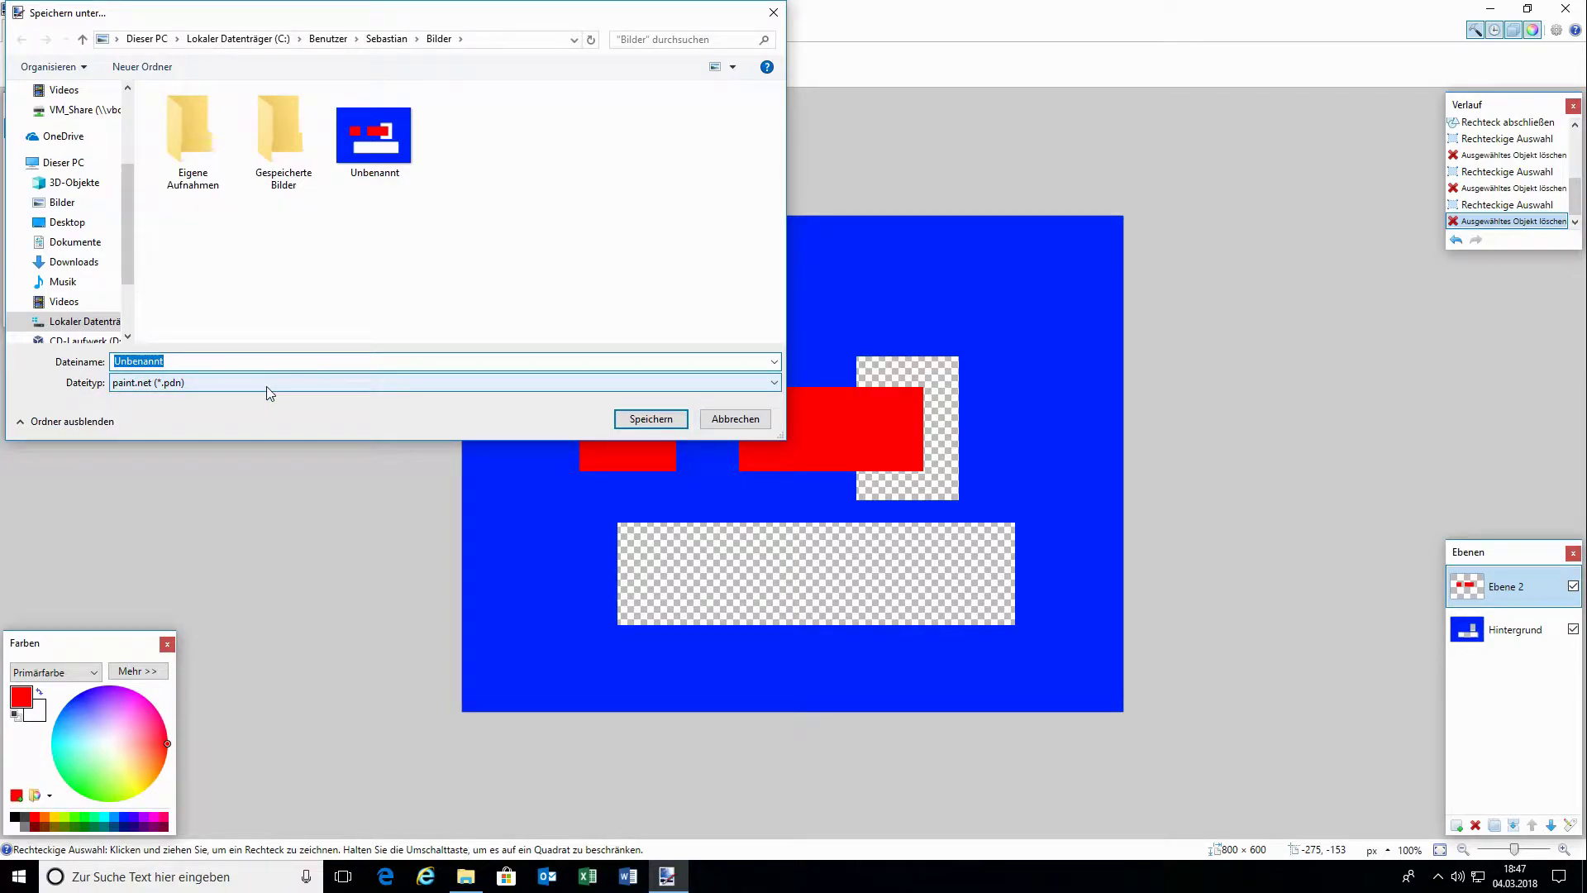
{"action": "left_click", "coordinate": [265, 384]}
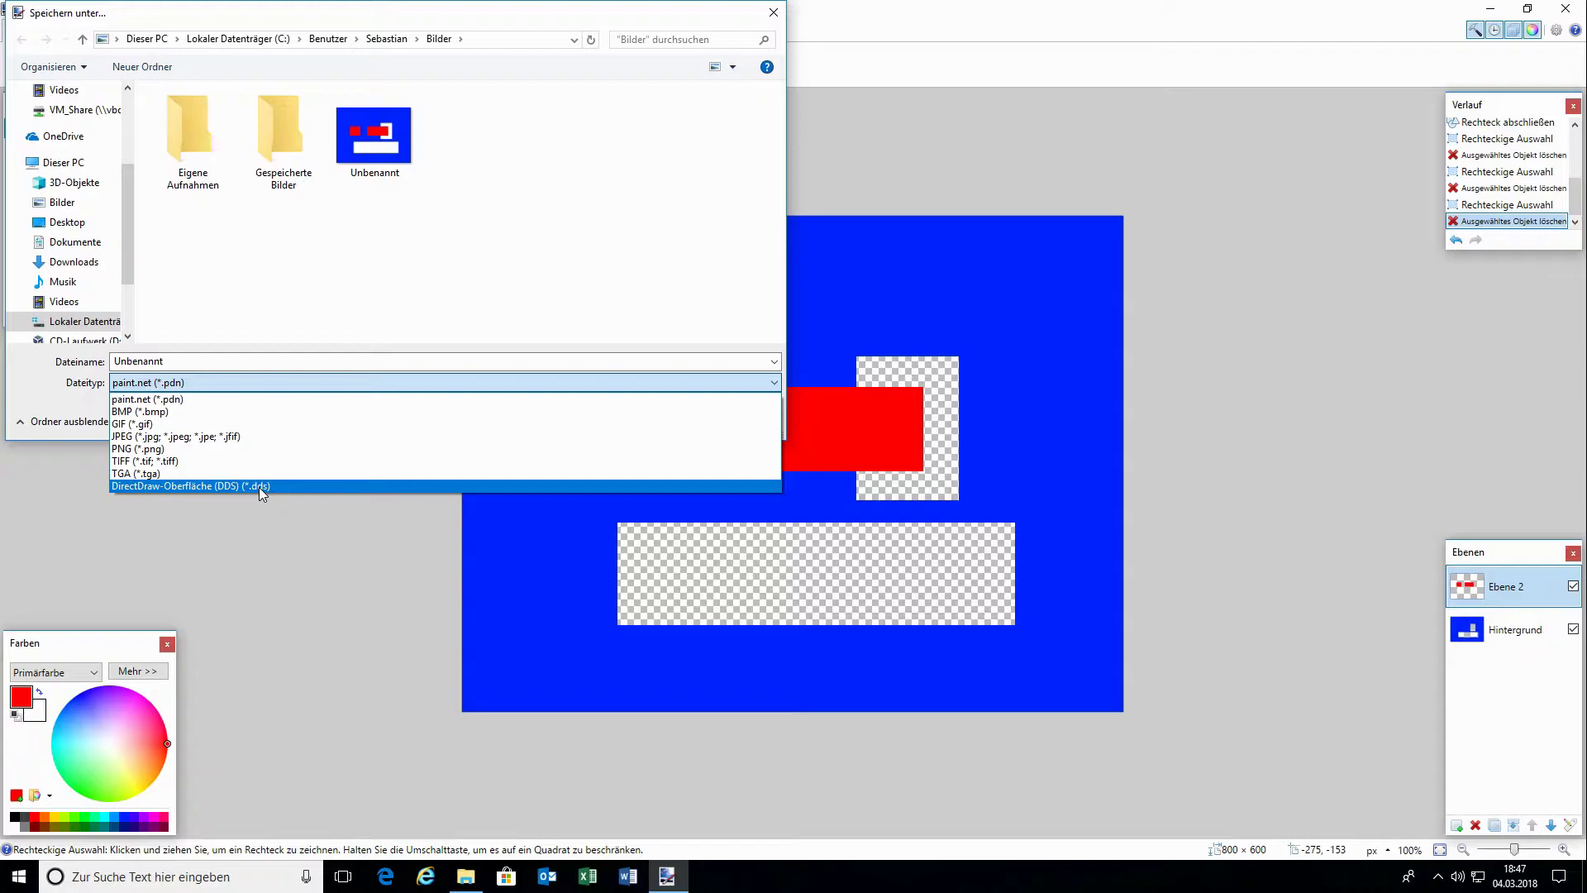
{"action": "left_click", "coordinate": [244, 439]}
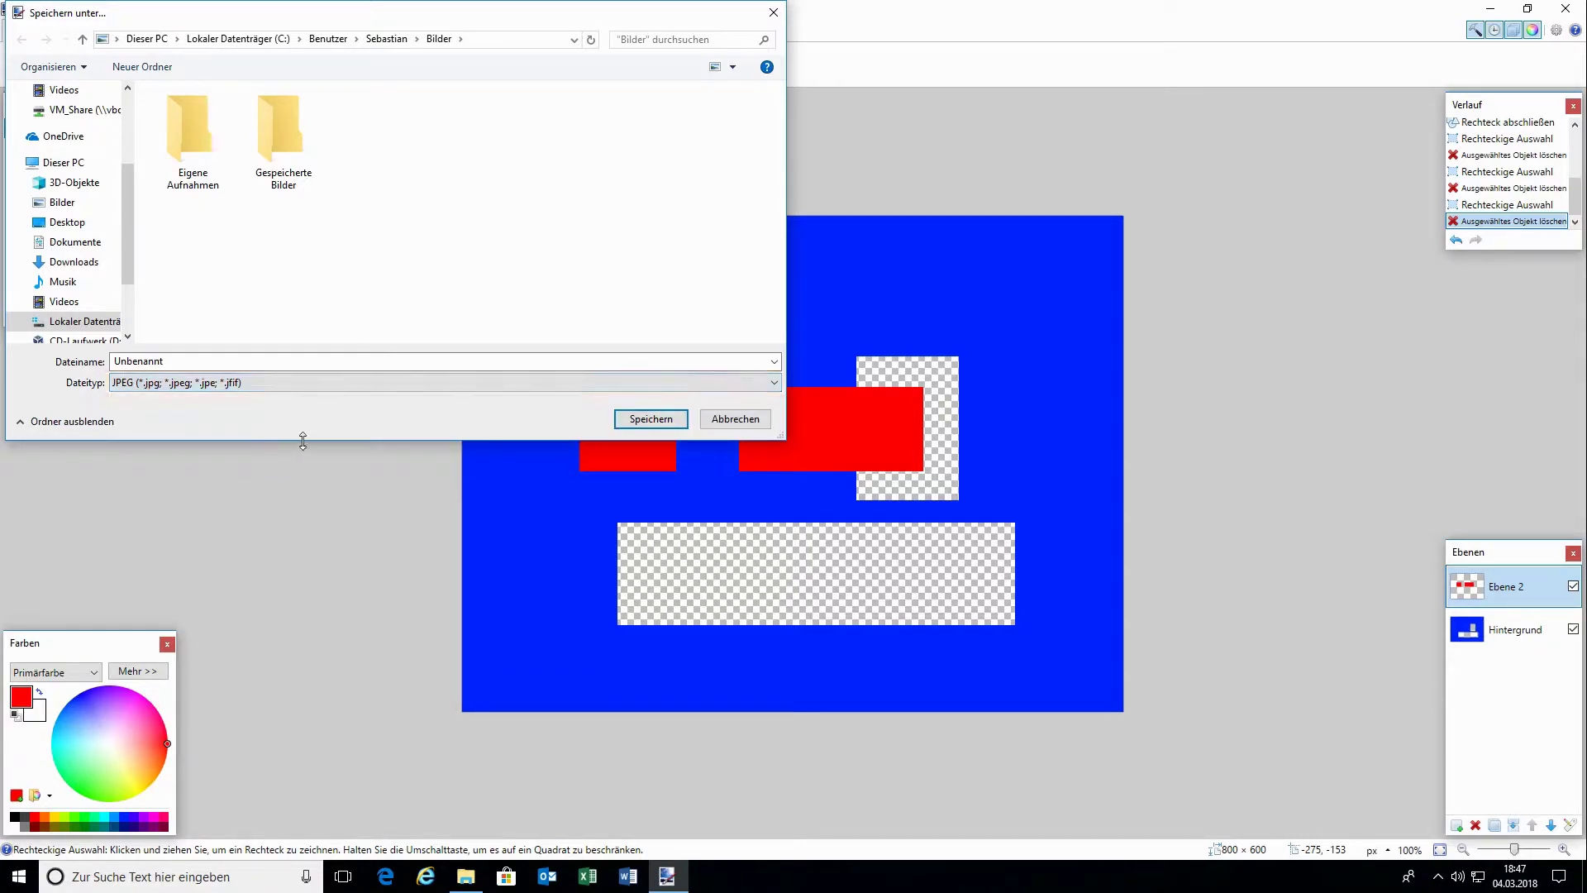
{"action": "left_click", "coordinate": [650, 419]}
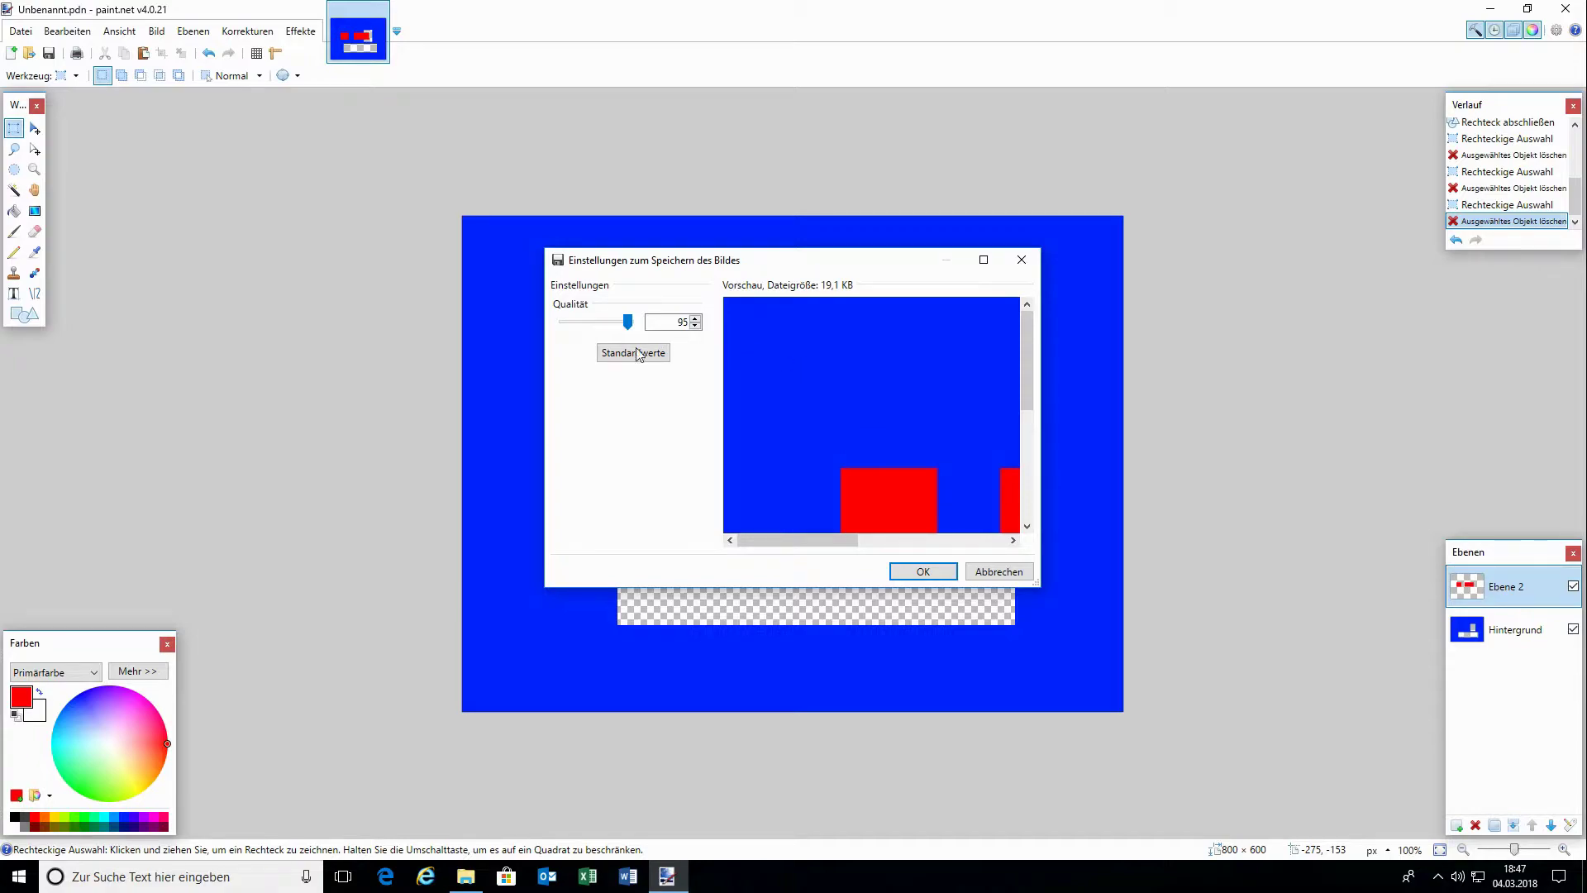
{"action": "left_click", "coordinate": [924, 571]}
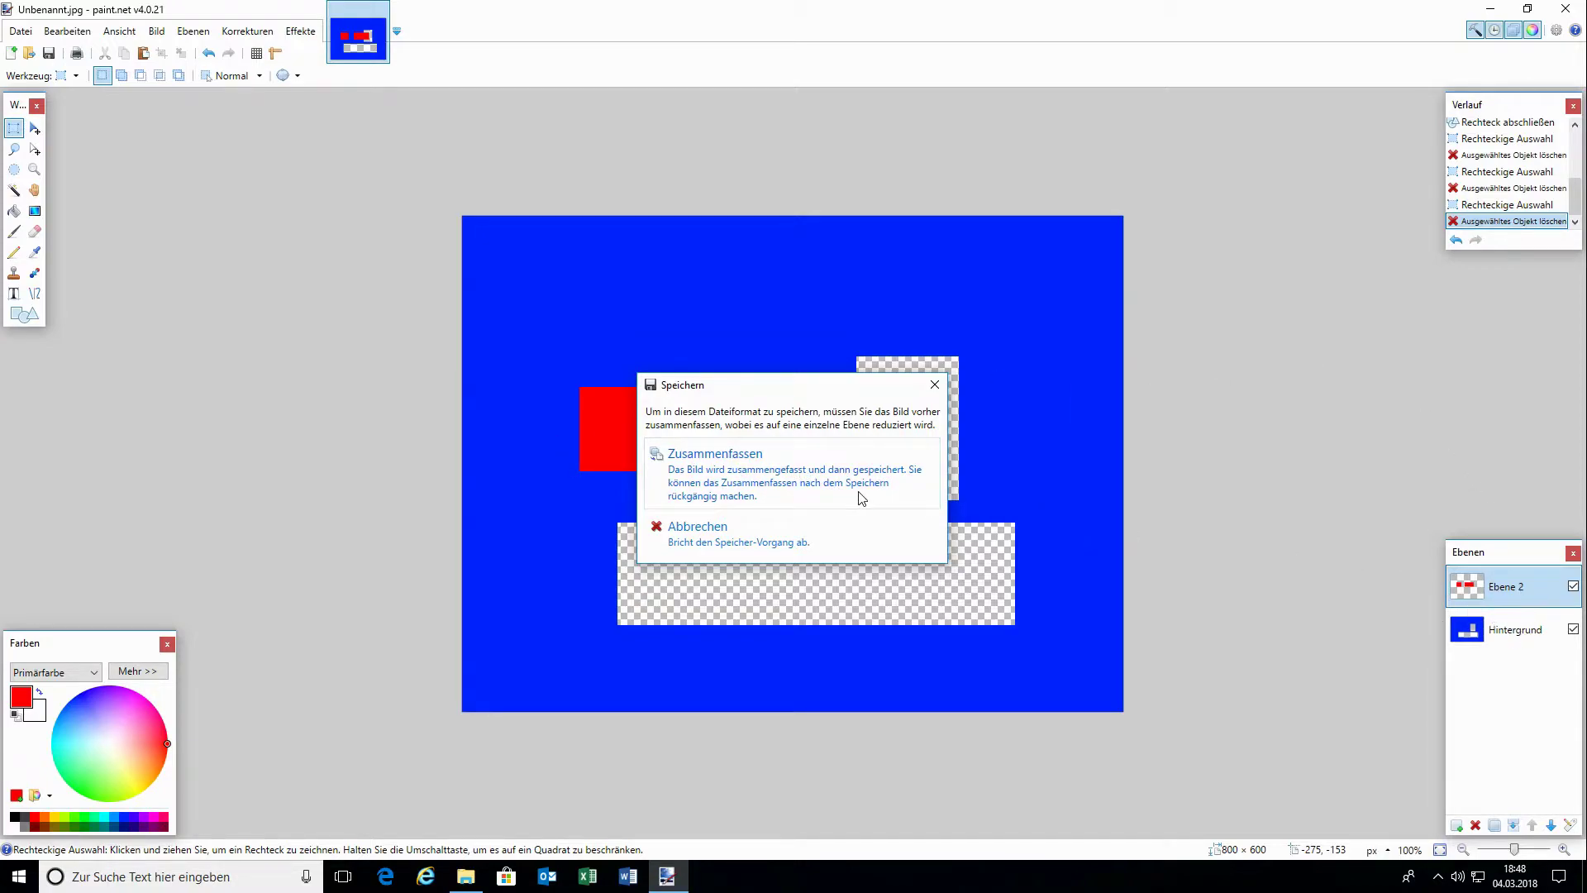
{"action": "left_click", "coordinate": [730, 471]}
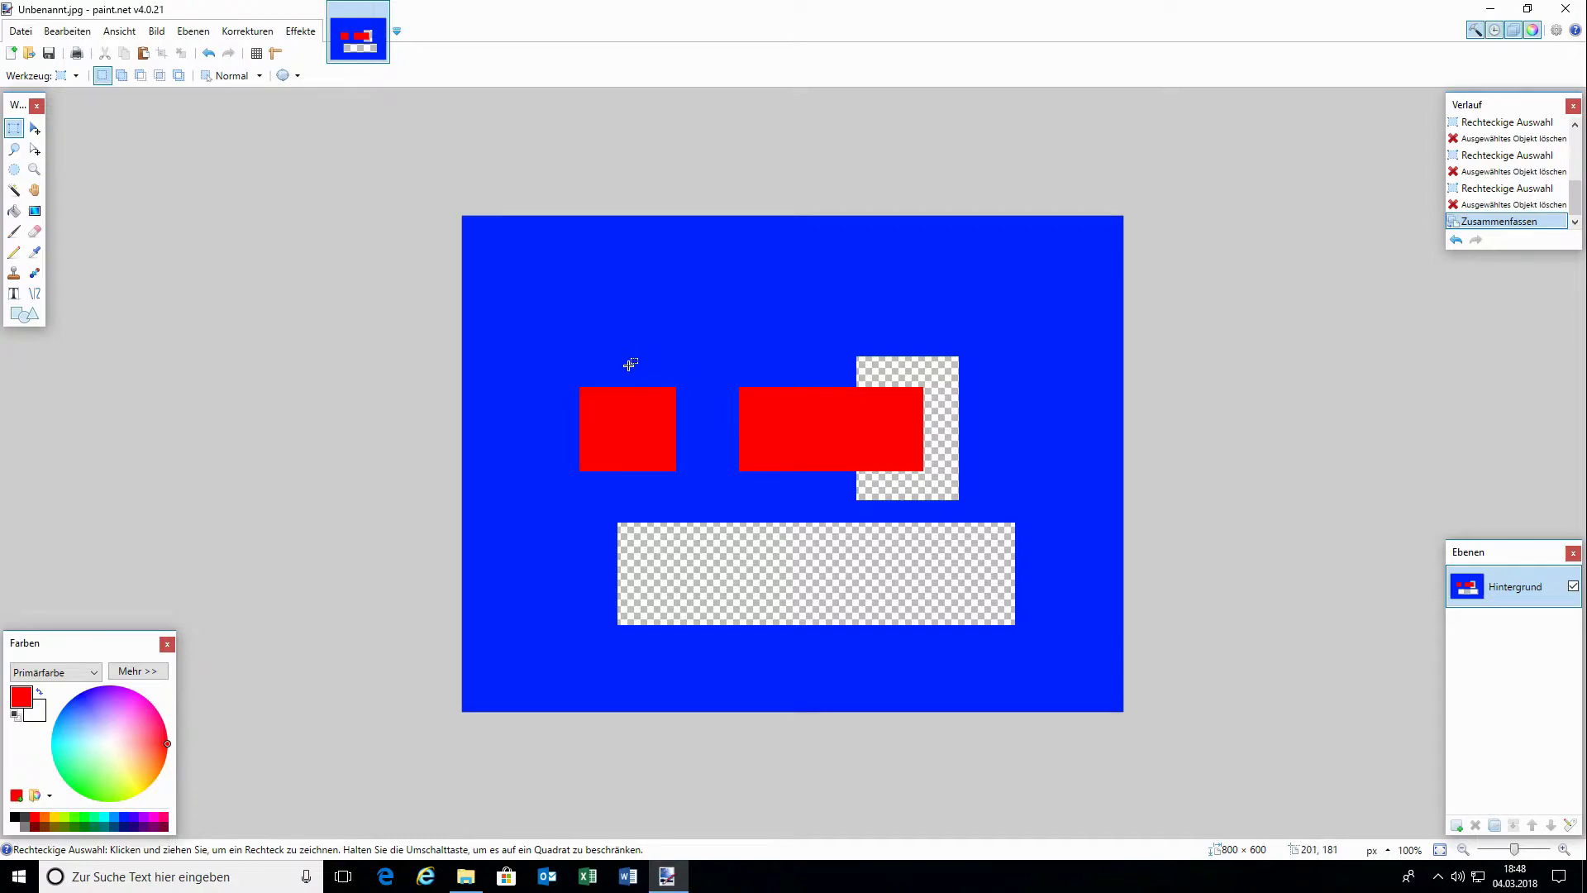
Step: Delete a thin vertical strip through the left red rectangle, leaving a transparent gap
{"action": "left_click_drag", "start_coordinate": [629, 365], "coordinate": [651, 504]}
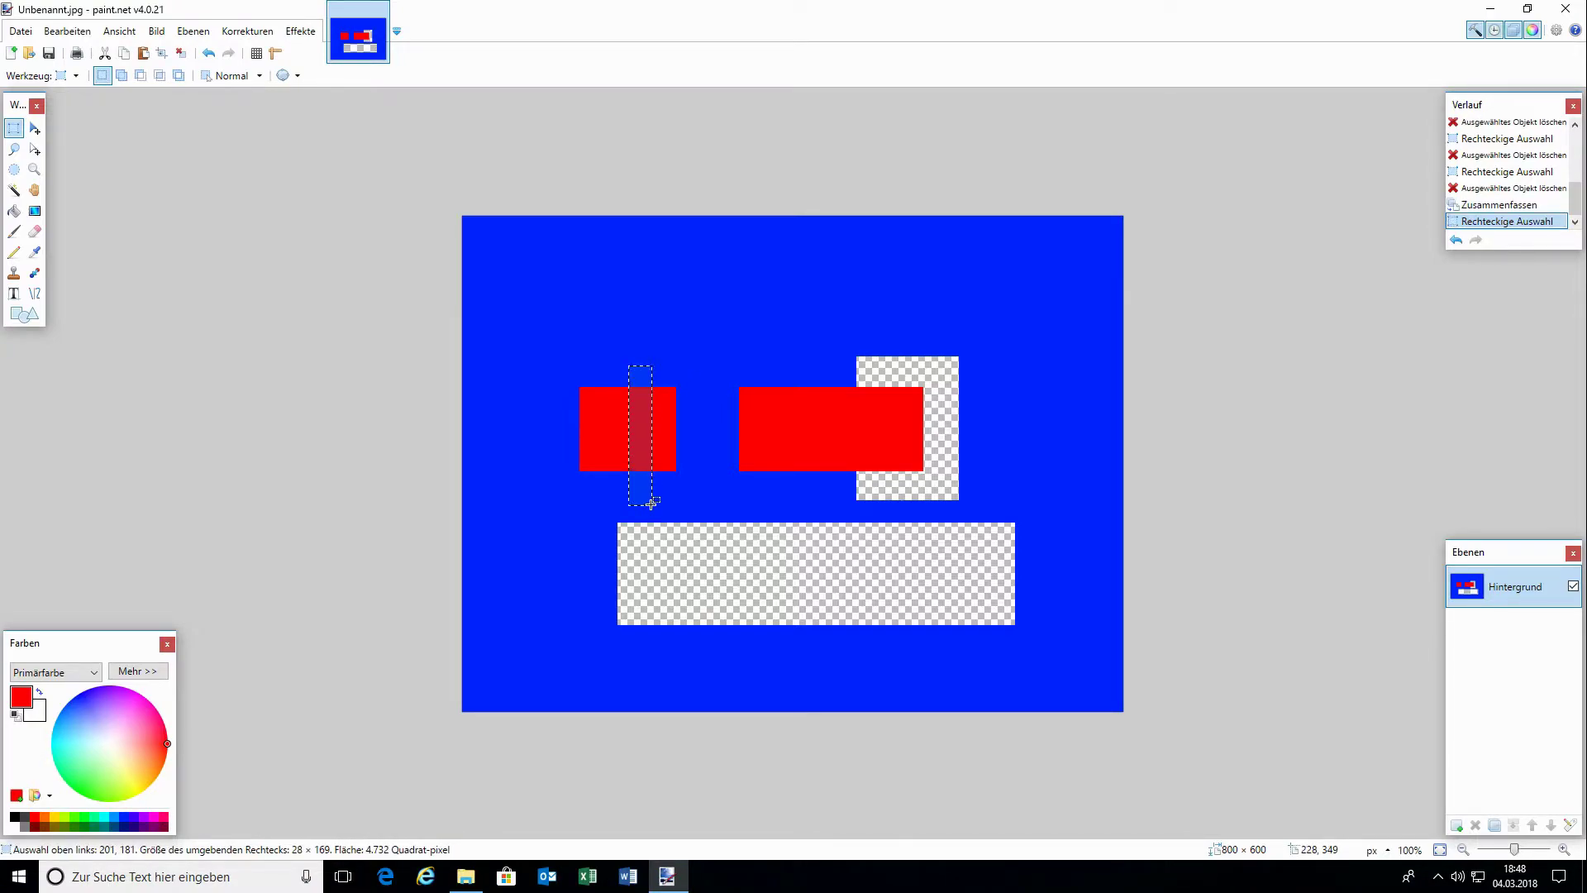
{"action": "key", "text": "Delete"}
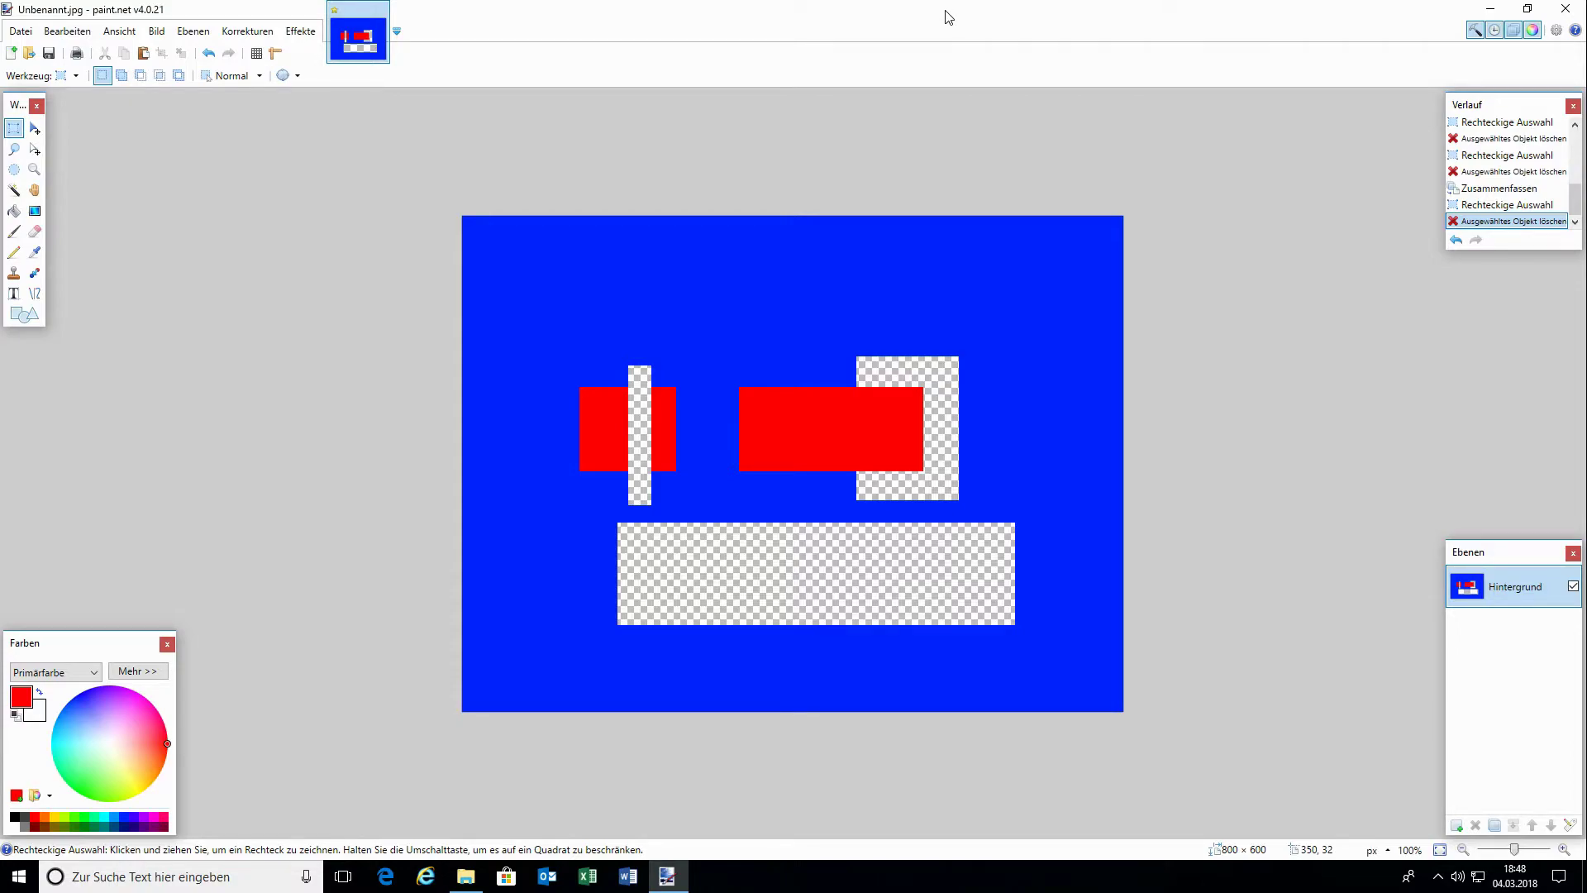
Step: Quit paint.net, choosing Nicht speichern to discard the last change
{"action": "left_click", "coordinate": [1564, 8]}
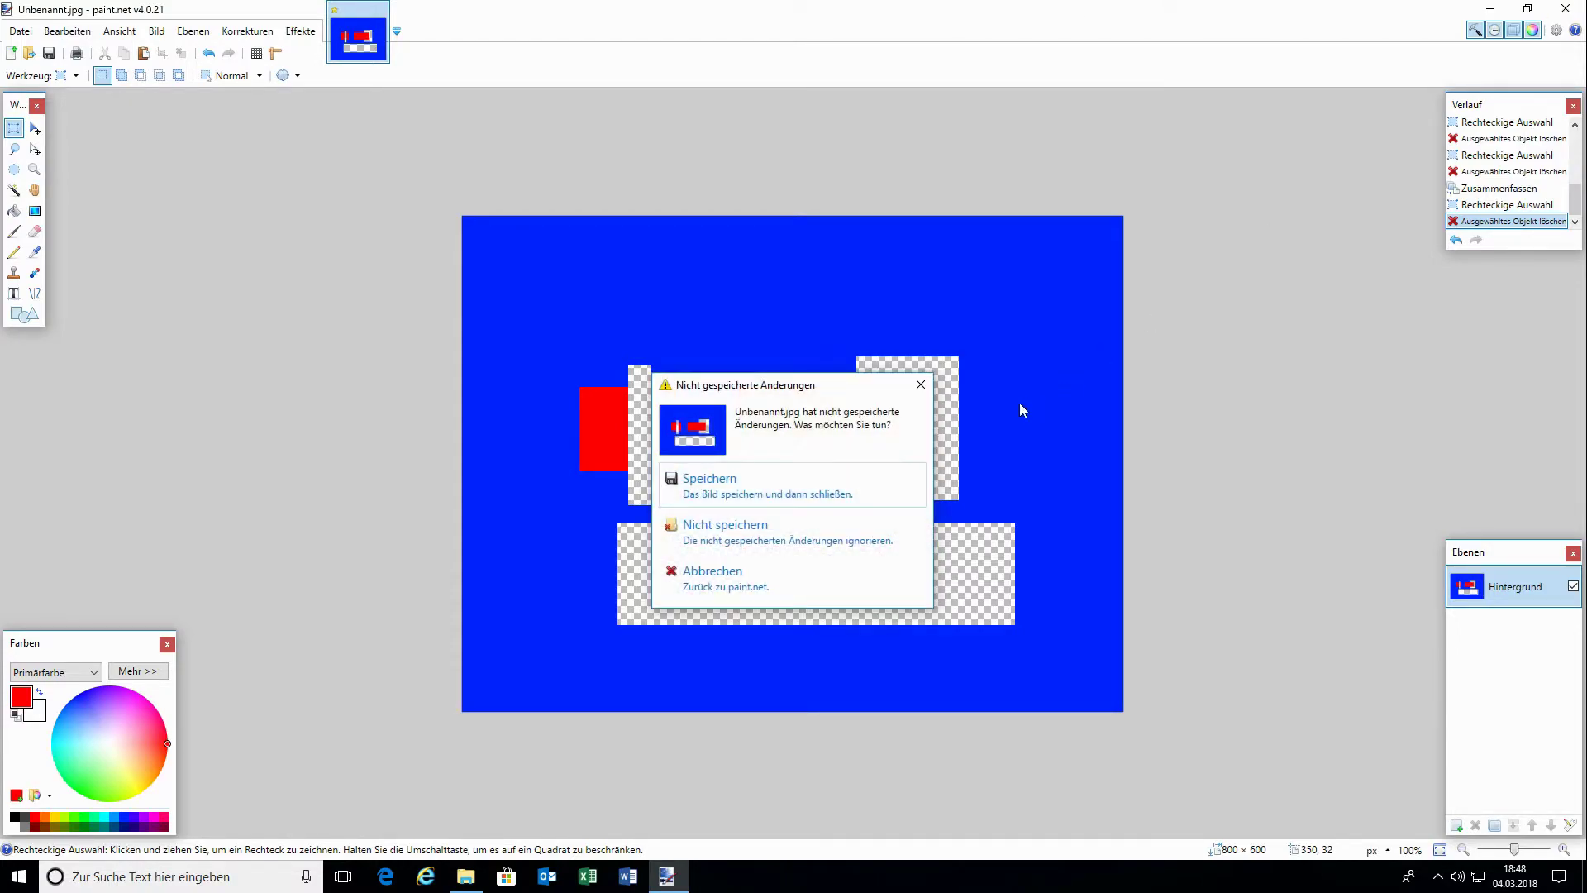
{"action": "left_click", "coordinate": [743, 533]}
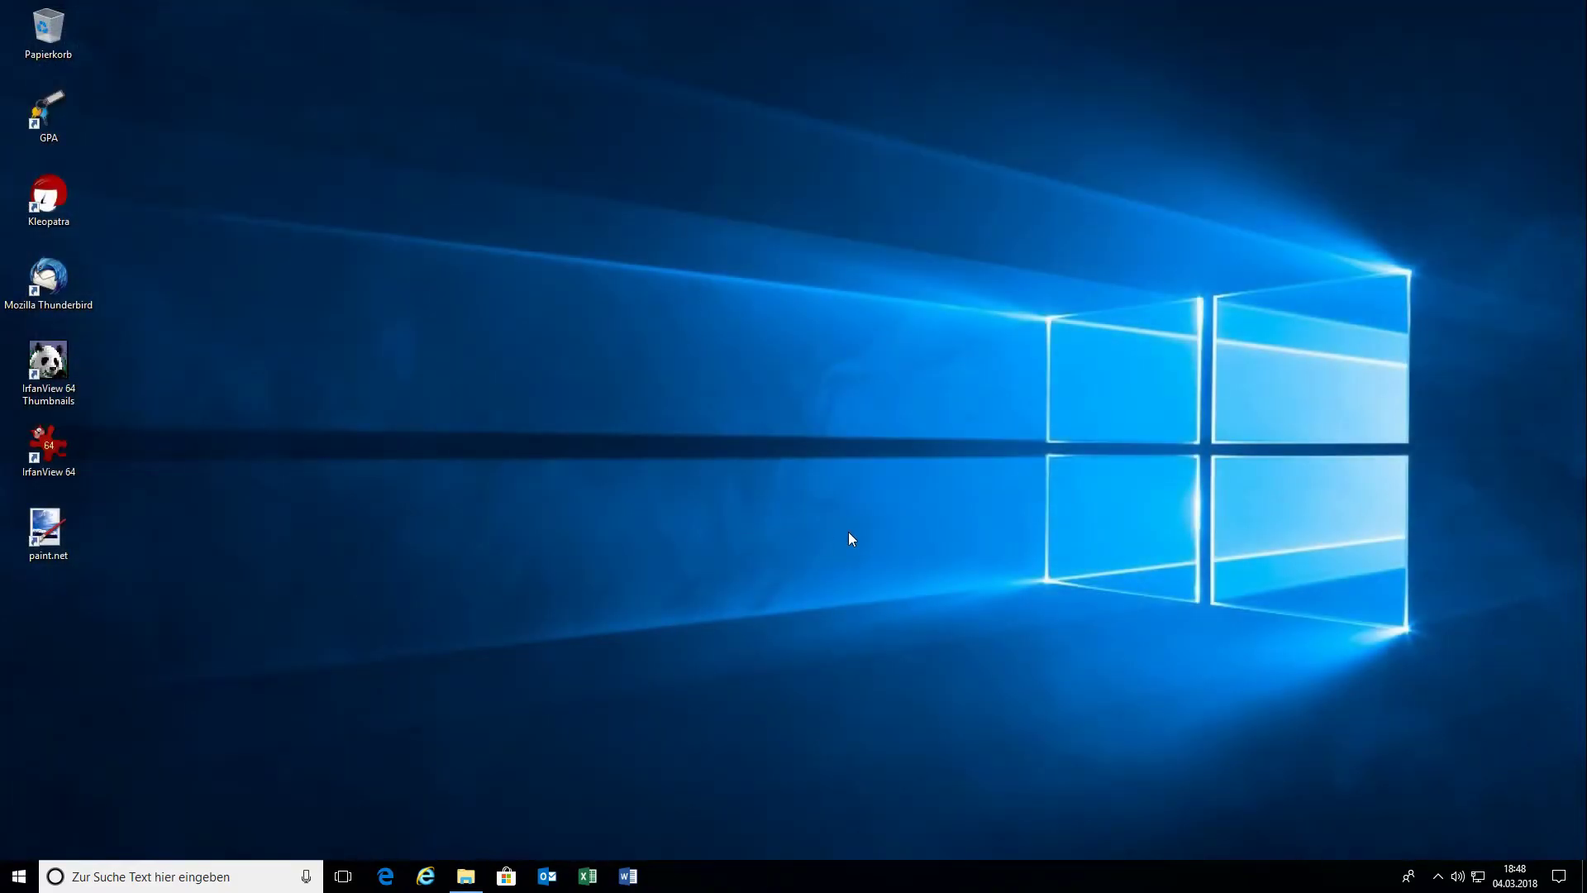